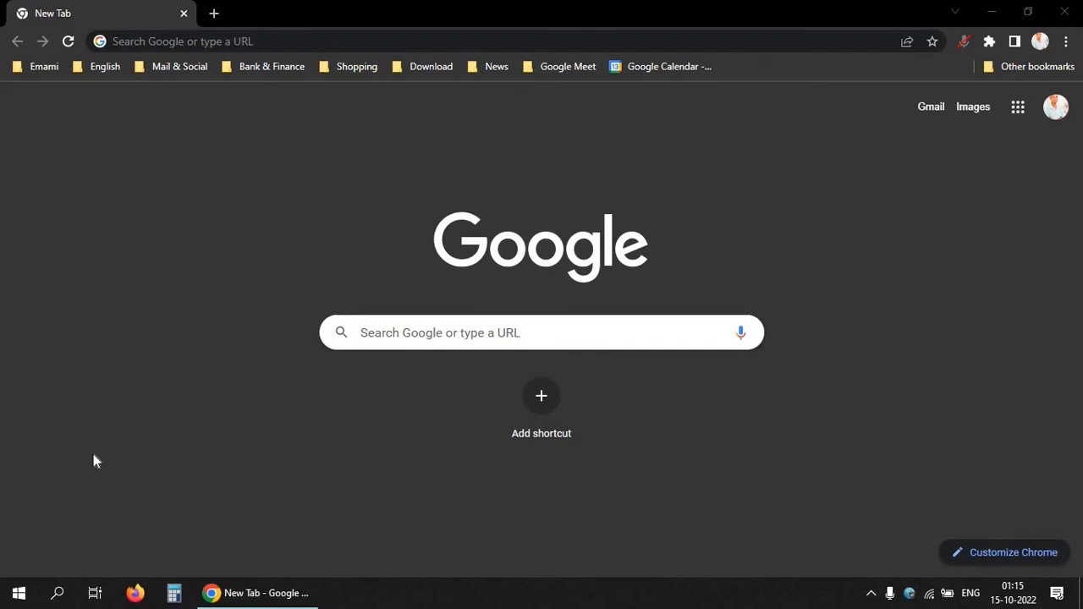
- Open the FOIS home page at fois.indianrail.gov.in/FOISWebPortal/index.jsp and go to the E-Demand login page
click(211, 40)
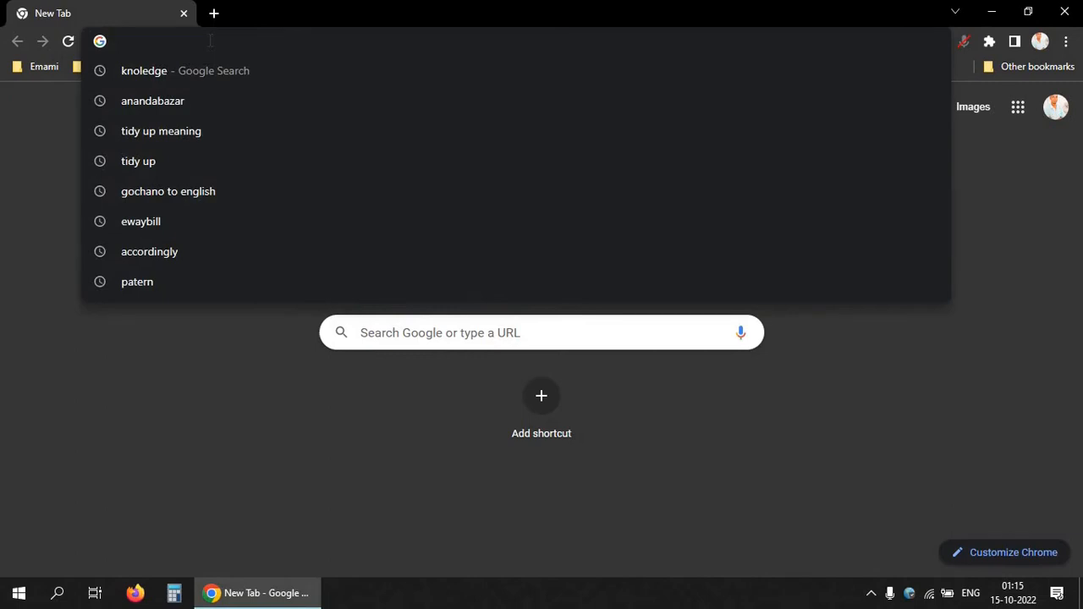
text(fois.indianrail.gov.in/FOISWebPortal/index.jsp)
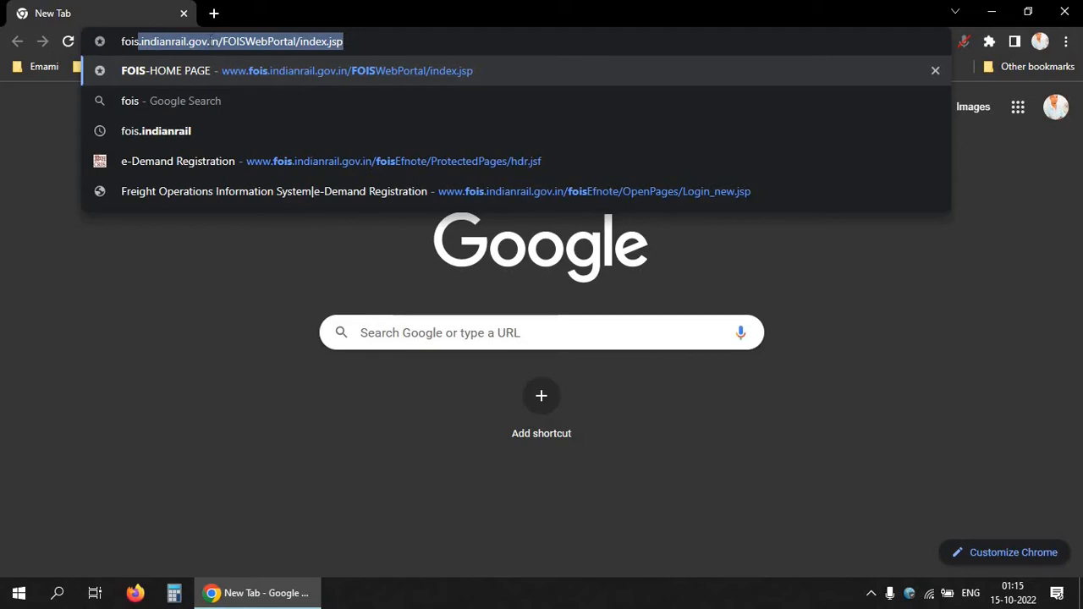
key(Return)
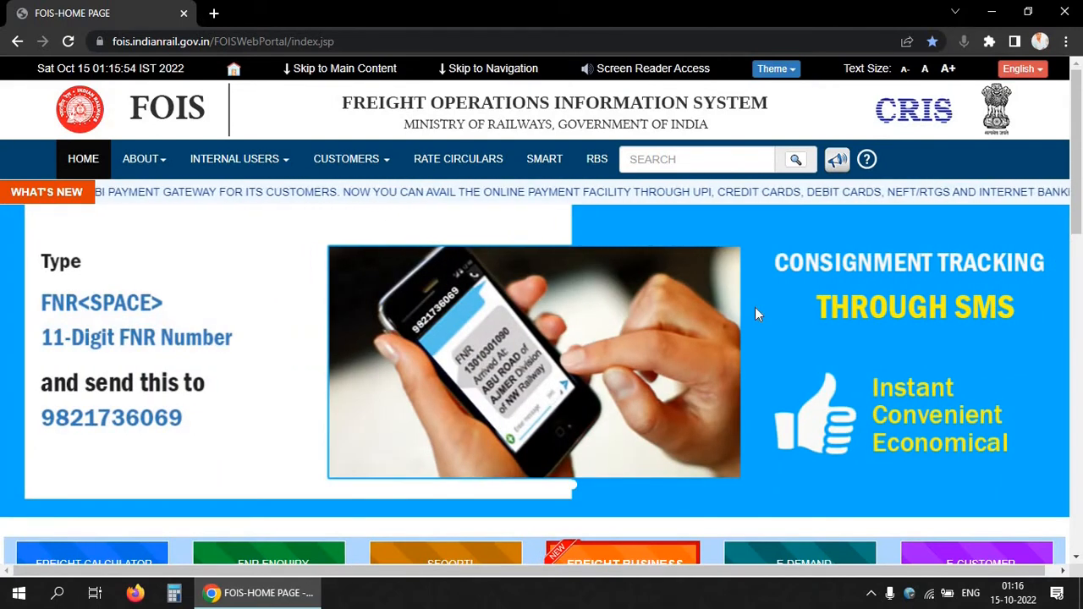
scroll(755, 307, down, 1)
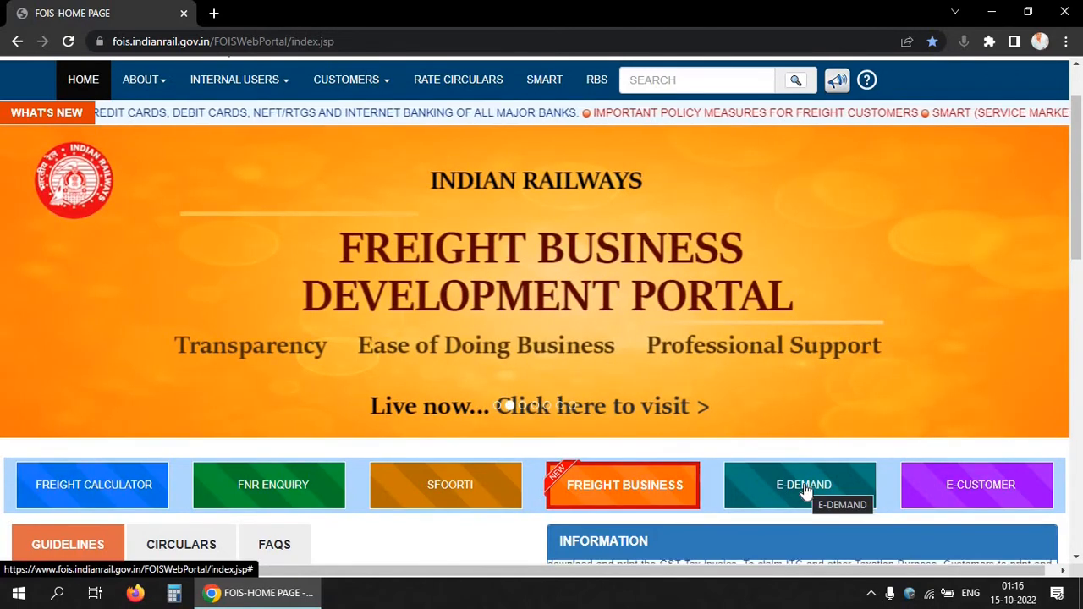
click(806, 492)
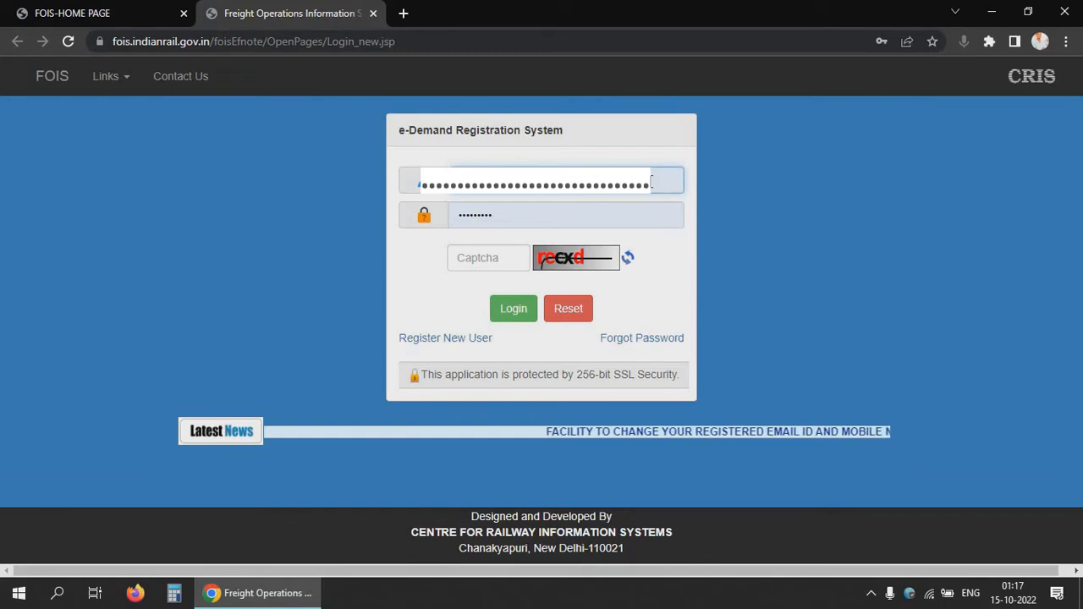
- Log in to the e-Demand Registration System with the second saved account's e-mail and password, and the captcha text
click(651, 182)
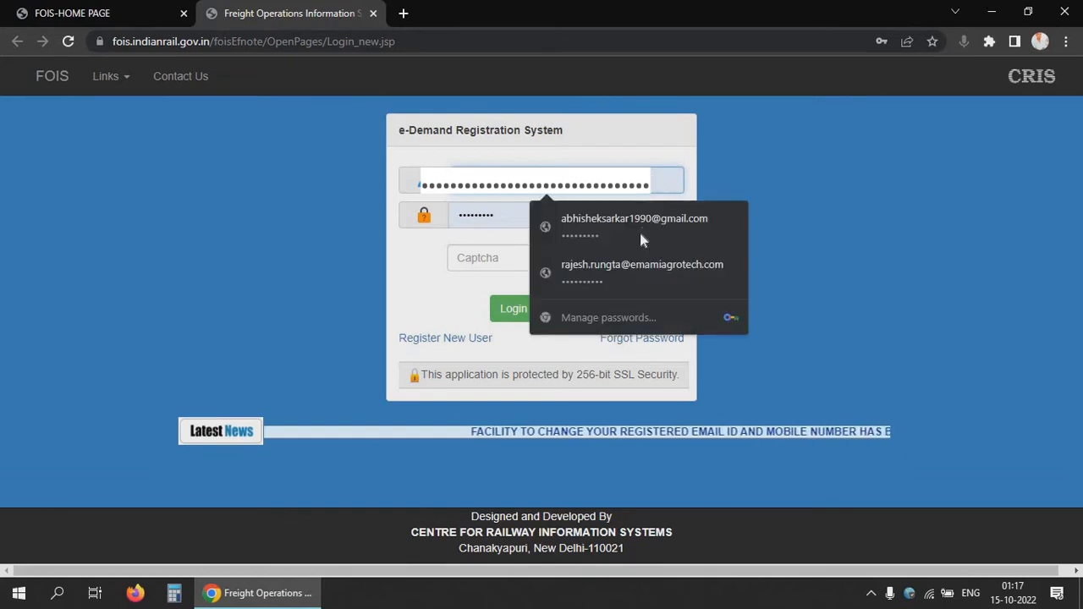
click(632, 271)
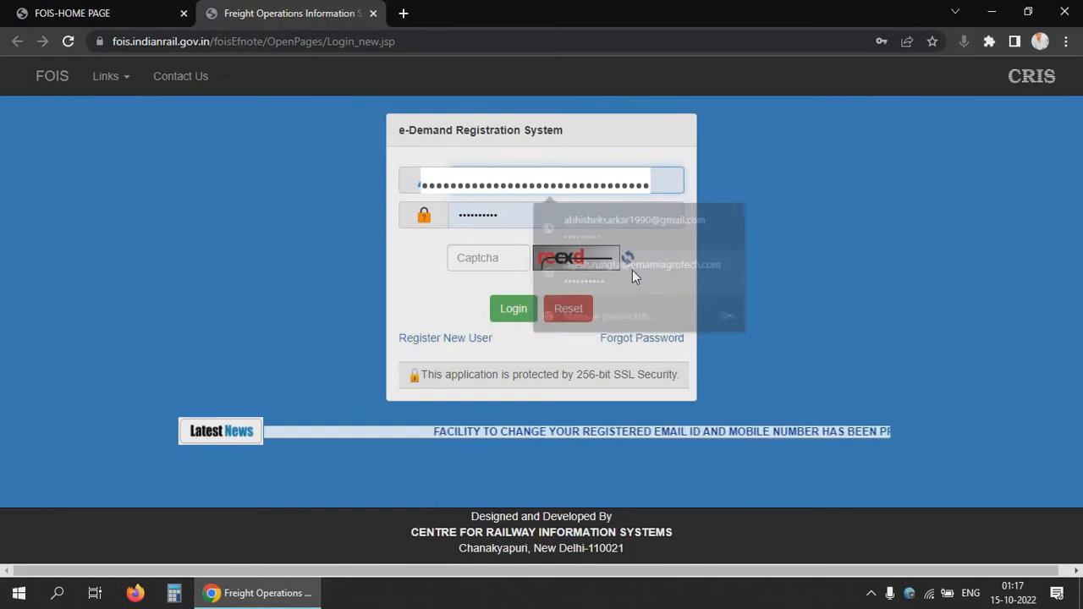
double_click(505, 214)
click(836, 220)
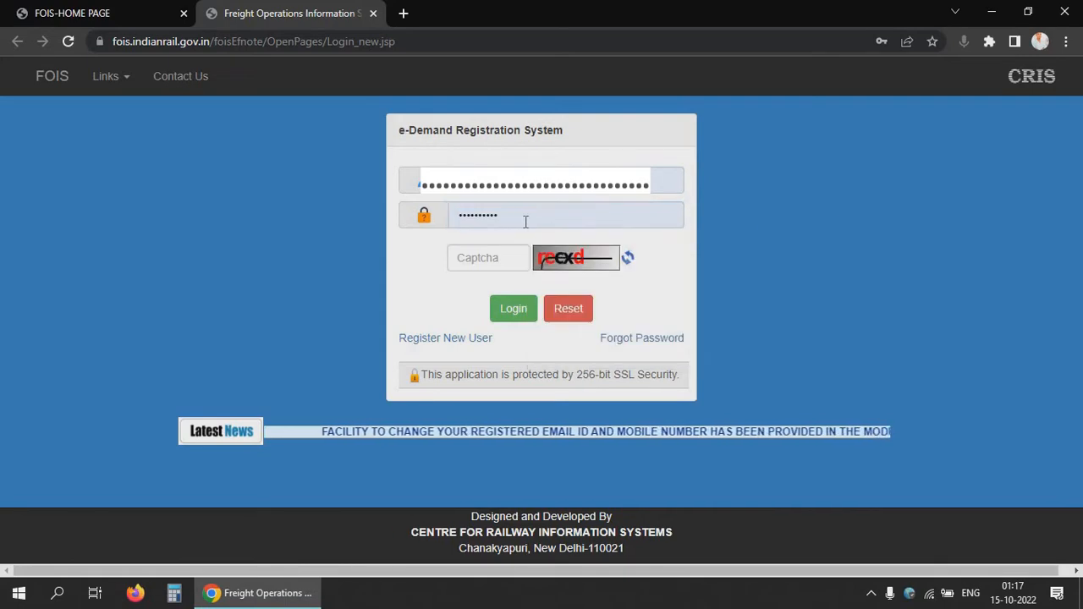
drag(516, 215, 460, 264)
click(460, 262)
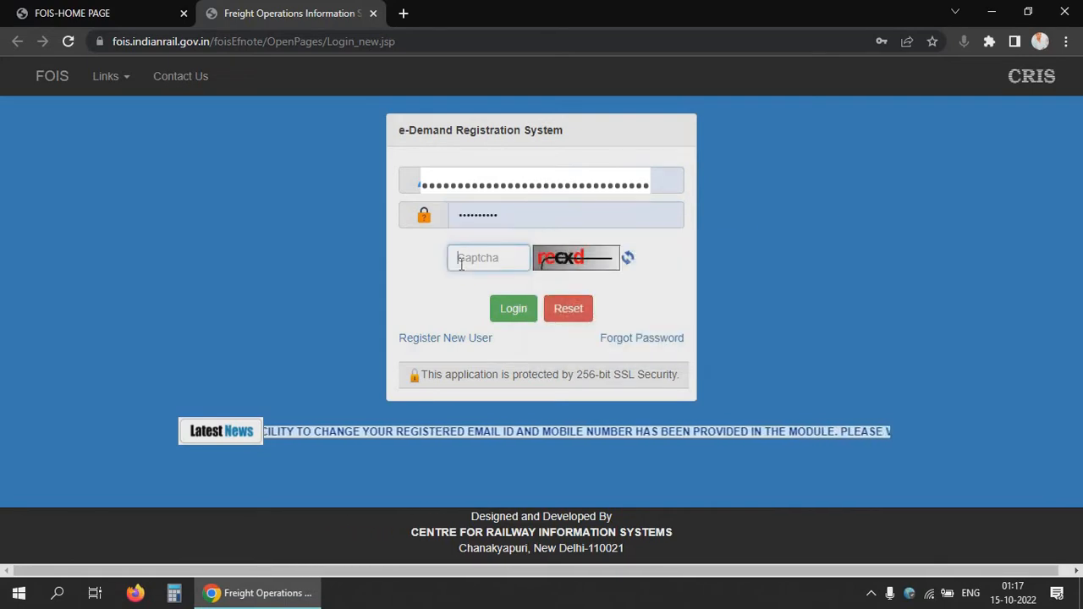
text(re)
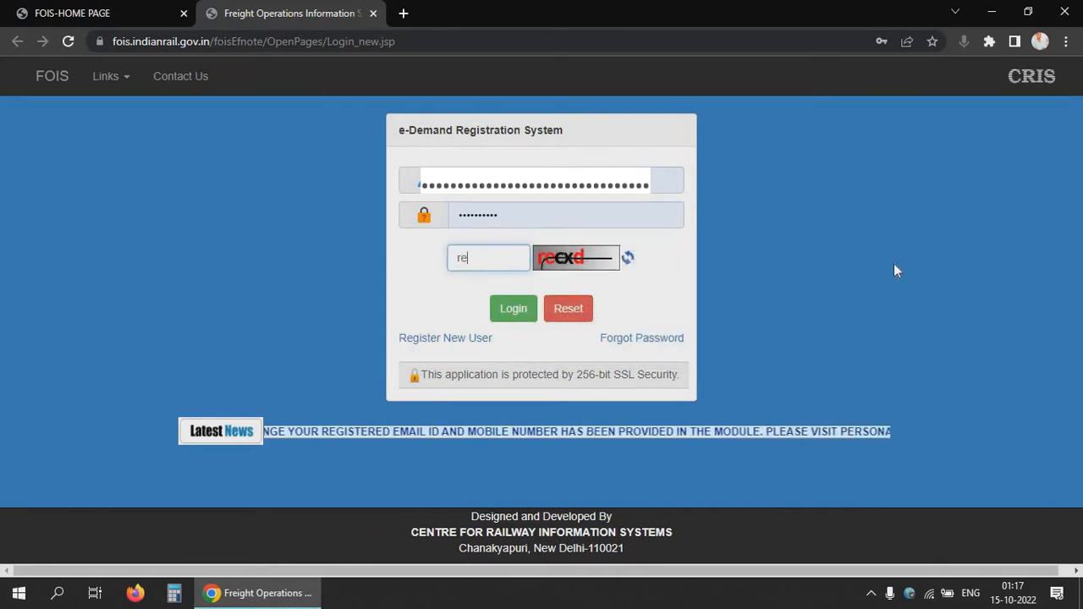
text(cxd)
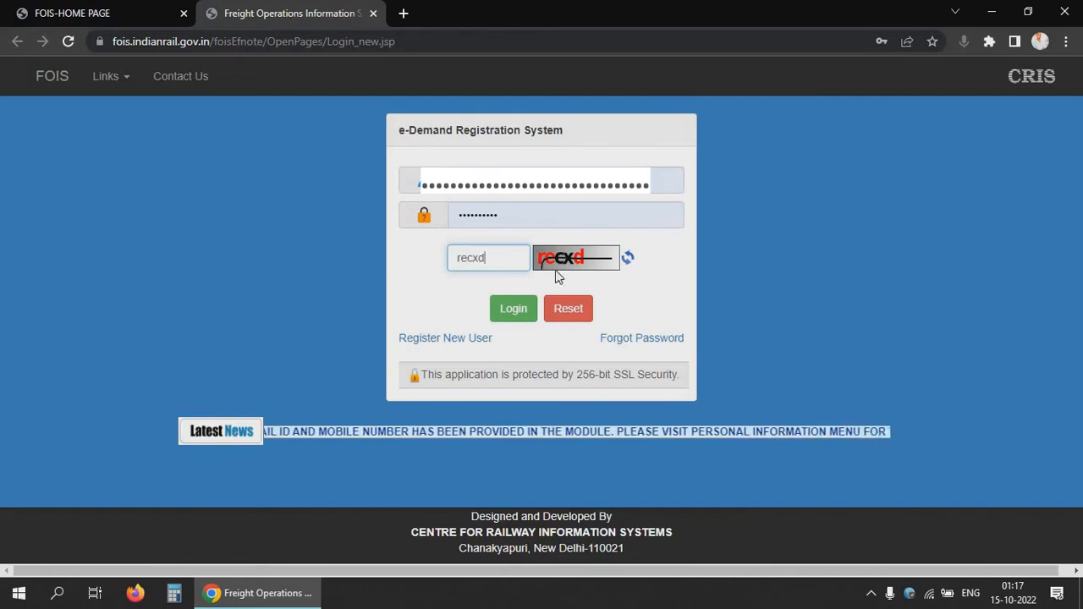
click(513, 308)
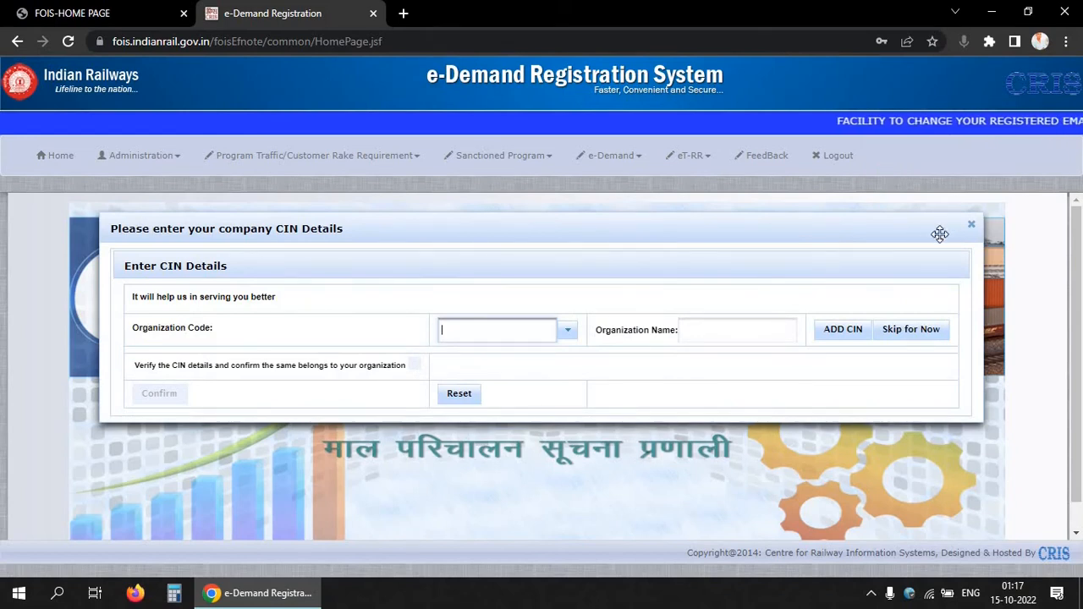
- Dismiss the company CIN details dialog and open the e-Demand Registration page
click(971, 225)
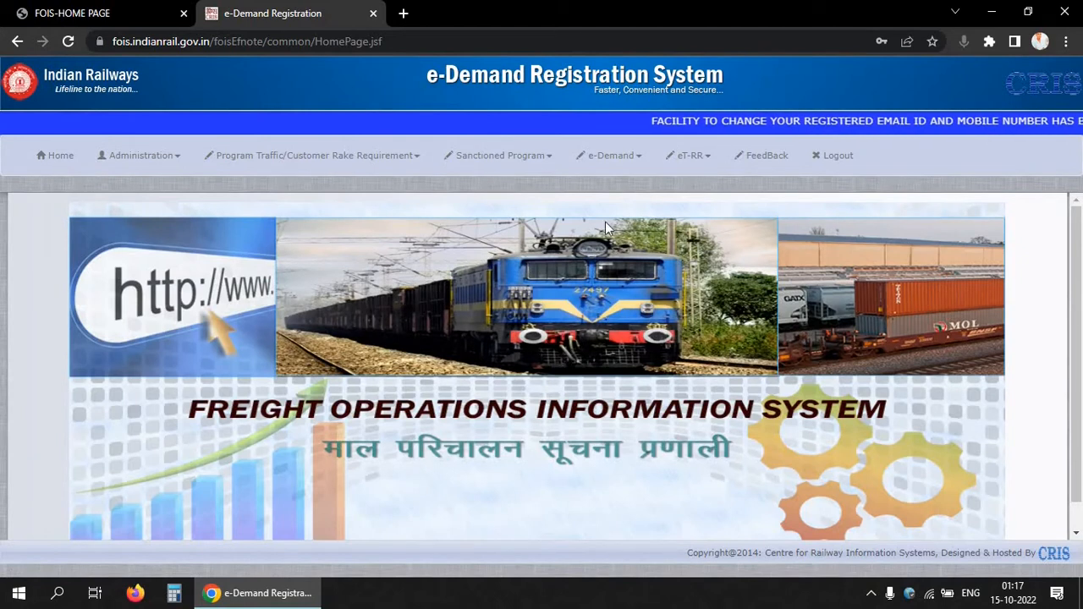
click(617, 157)
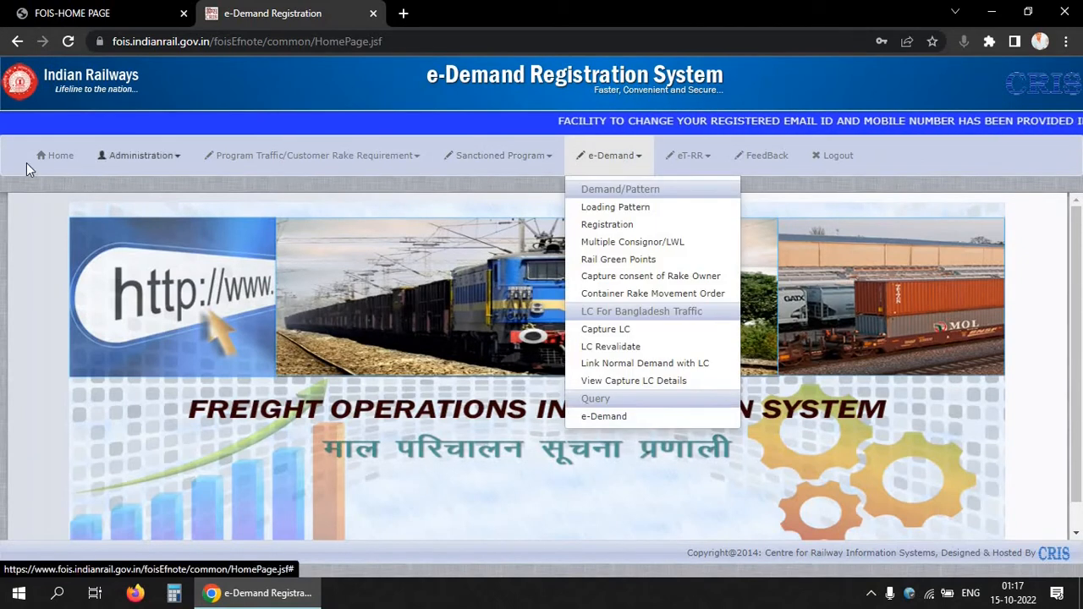
click(616, 227)
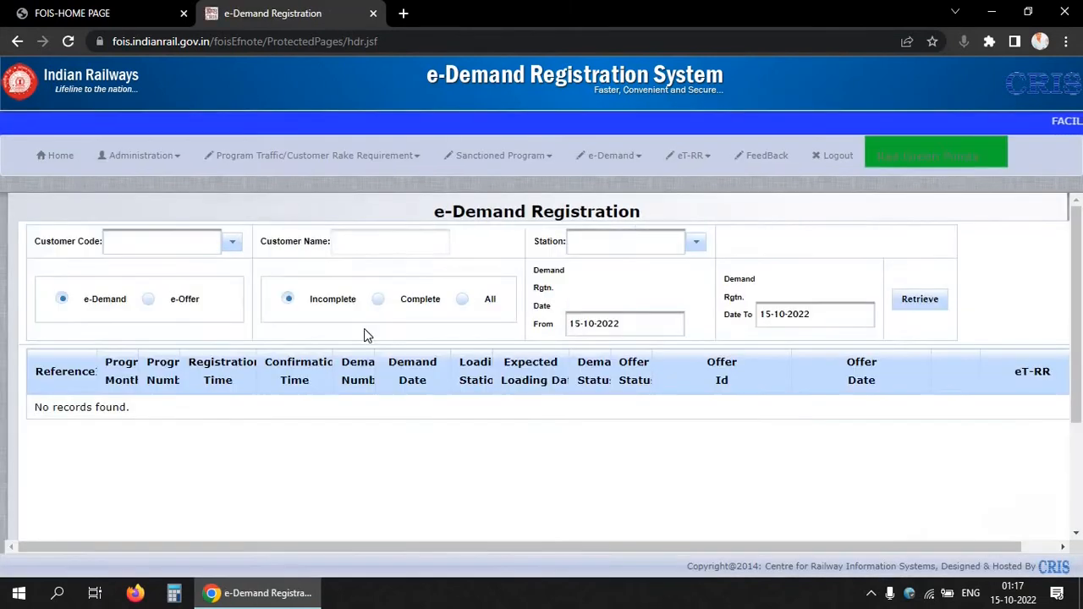
scroll(398, 347, down, 3)
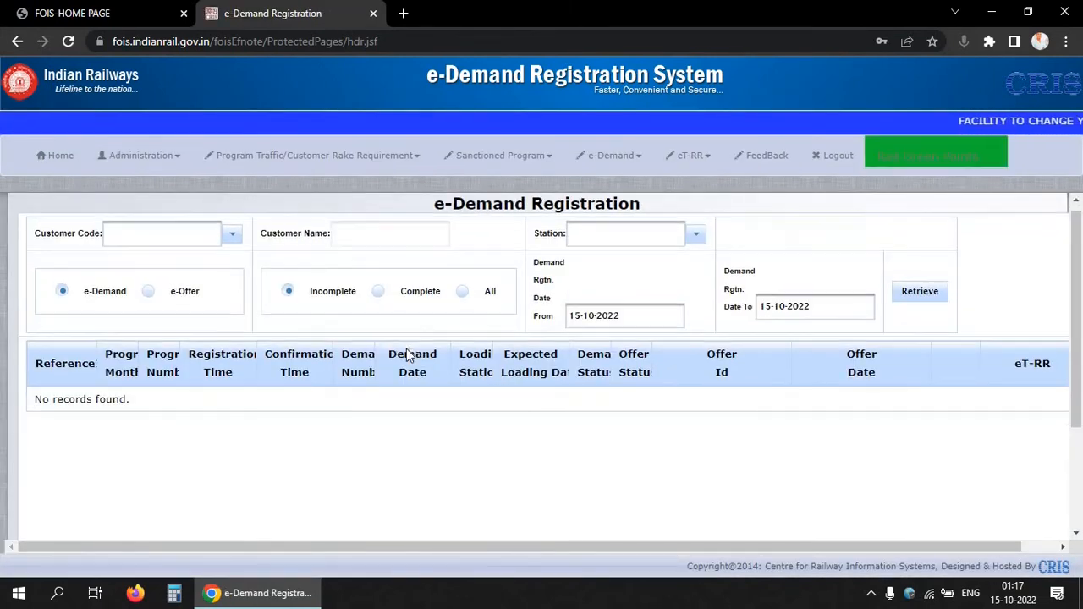
scroll(407, 348, up, 3)
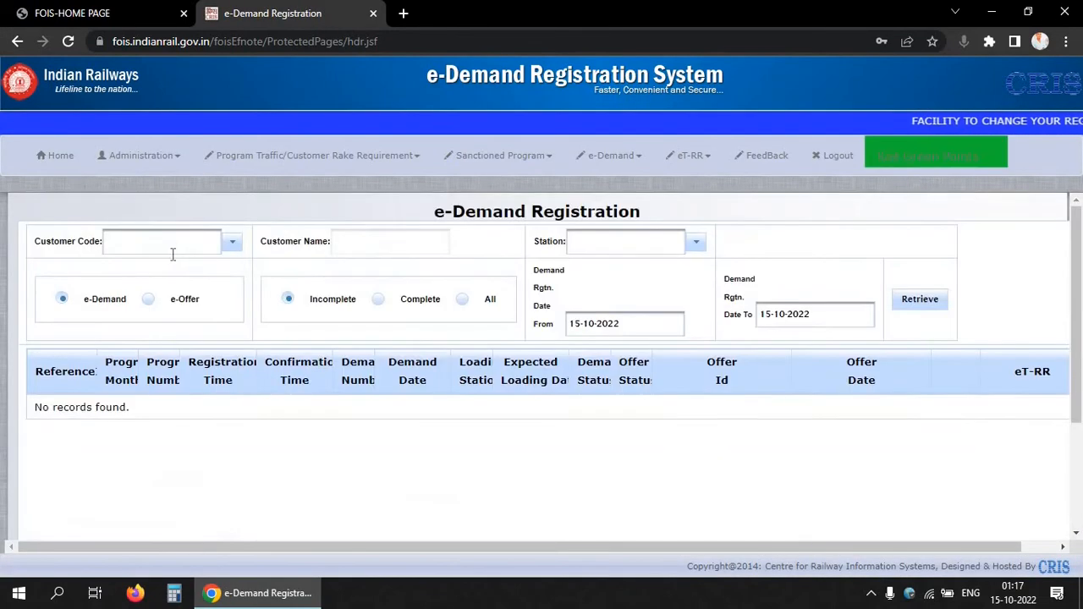
click(117, 243)
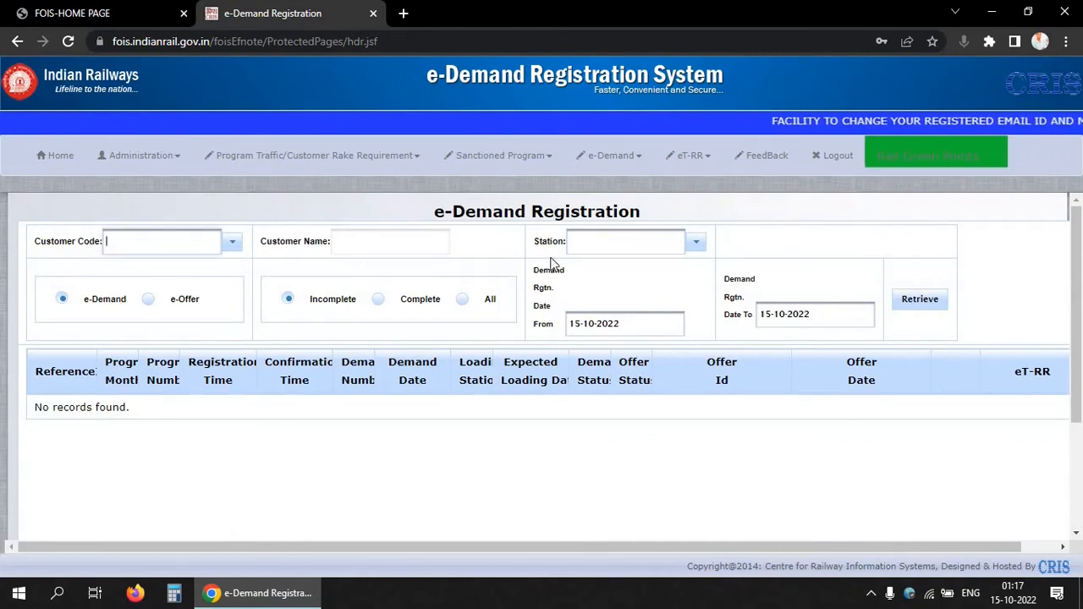
click(600, 239)
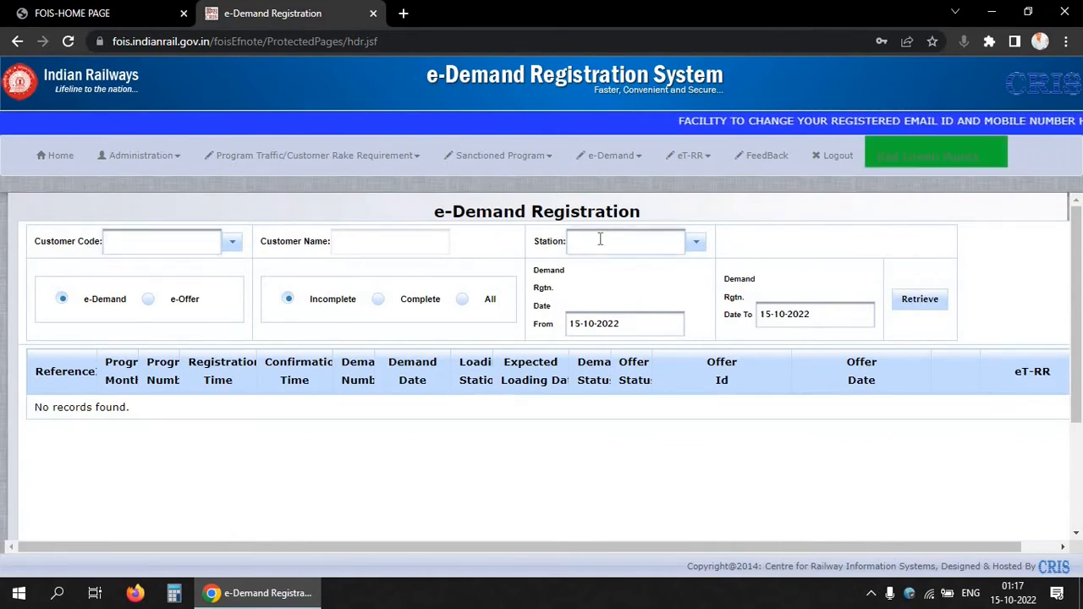
click(162, 244)
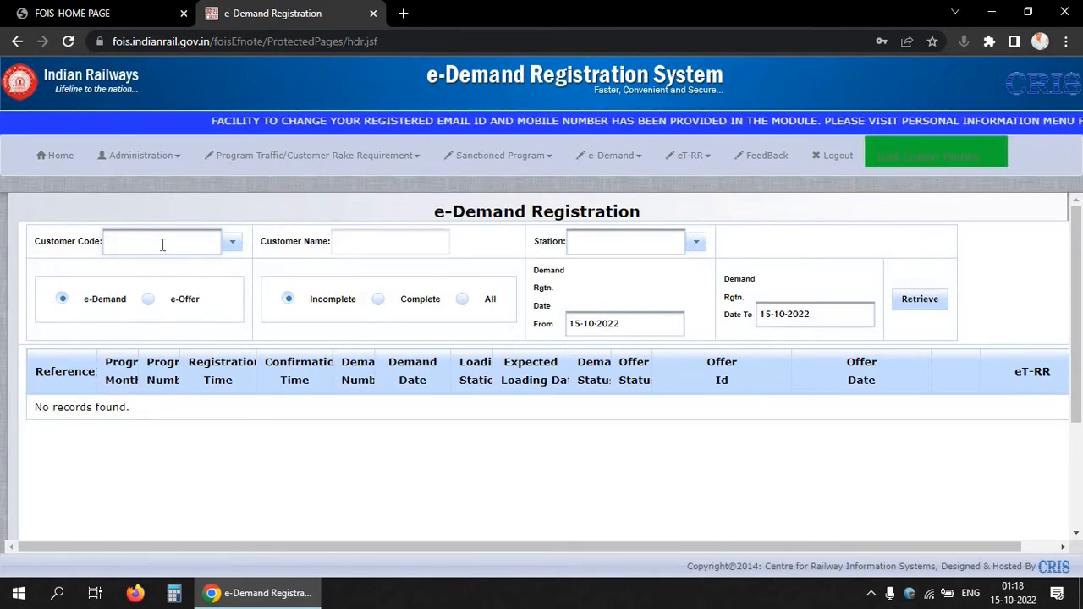
click(589, 240)
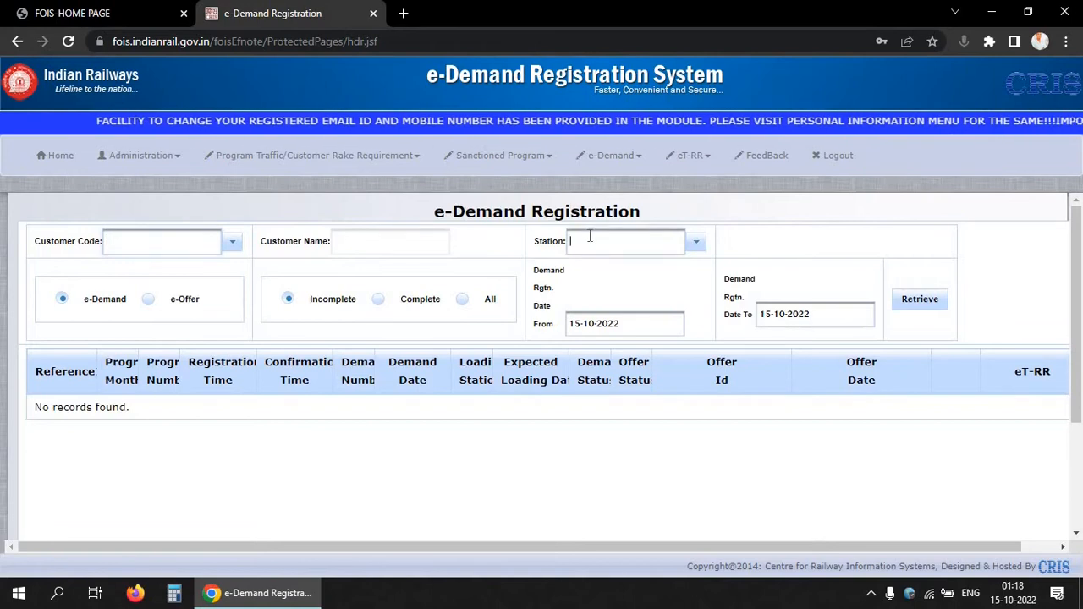
click(639, 248)
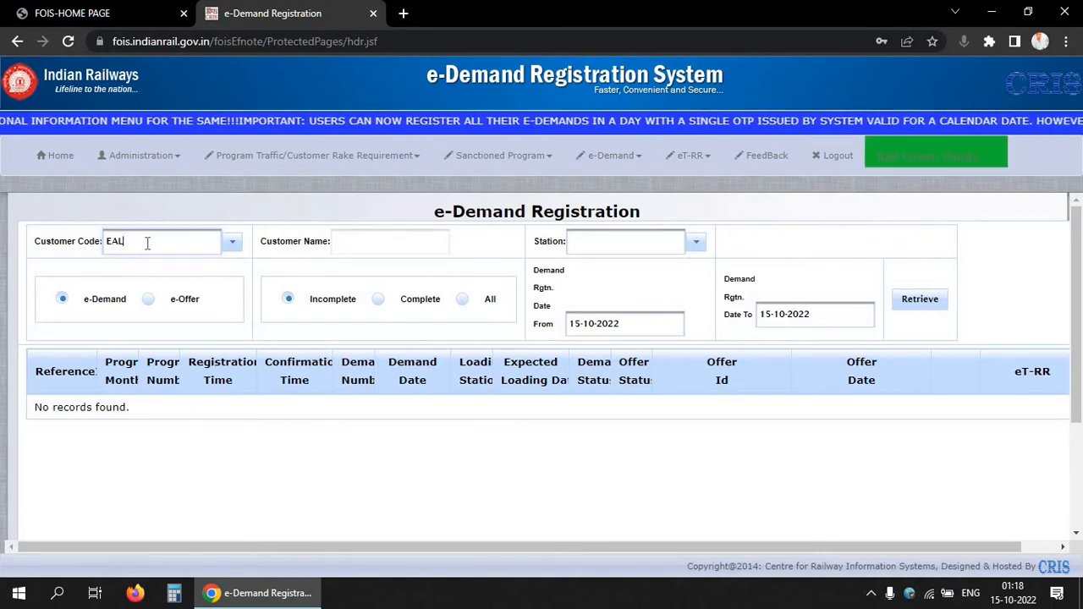
- Set the customer code to EMAL and the station to (HDCG)HALDIA DOCK COMPLEX AND GENERAL
drag(147, 242, 51, 248)
text(EM)
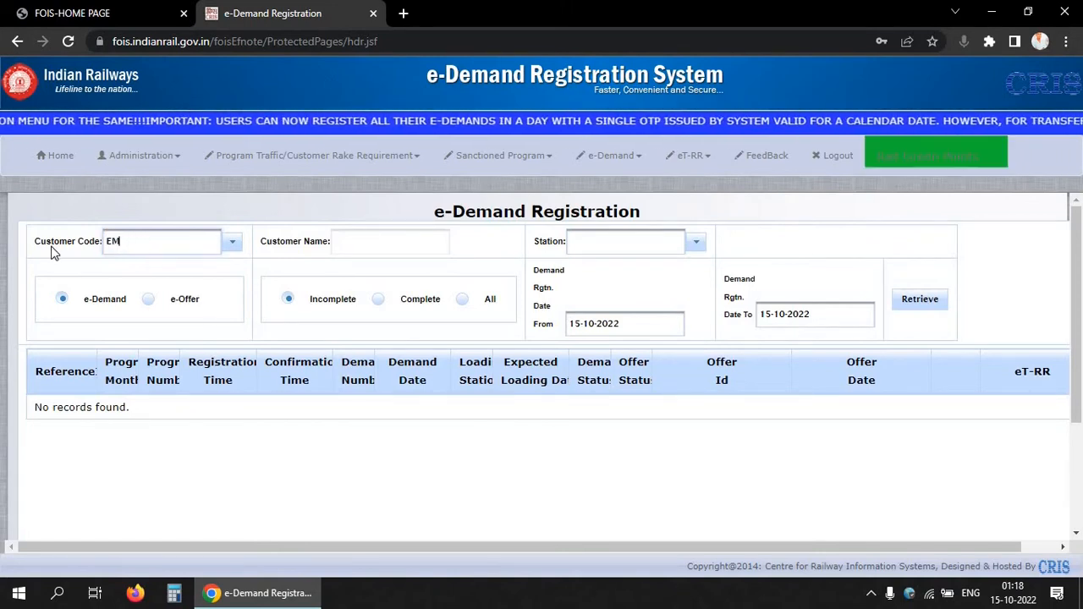
text(AL)
click(126, 279)
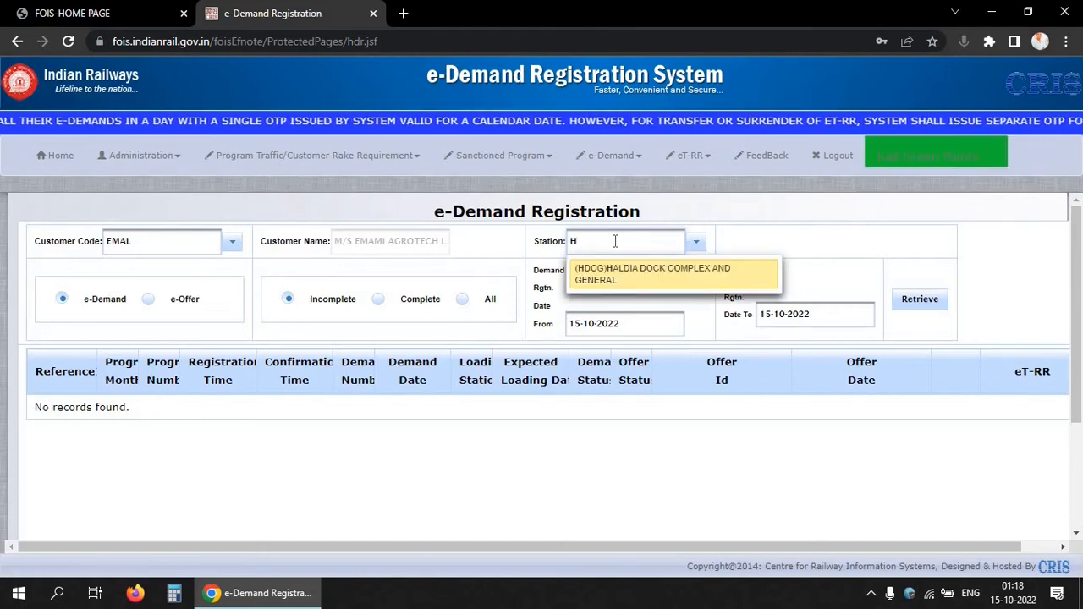
click(608, 275)
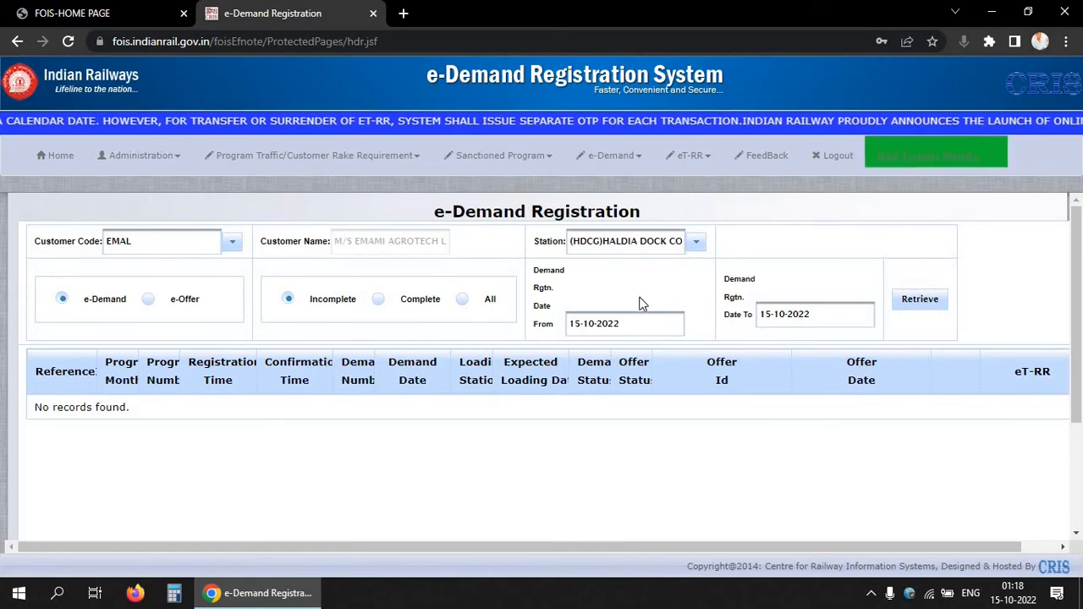
- Add another demand and look over the Step 1 fields of its registration form
scroll(398, 298, down, 2)
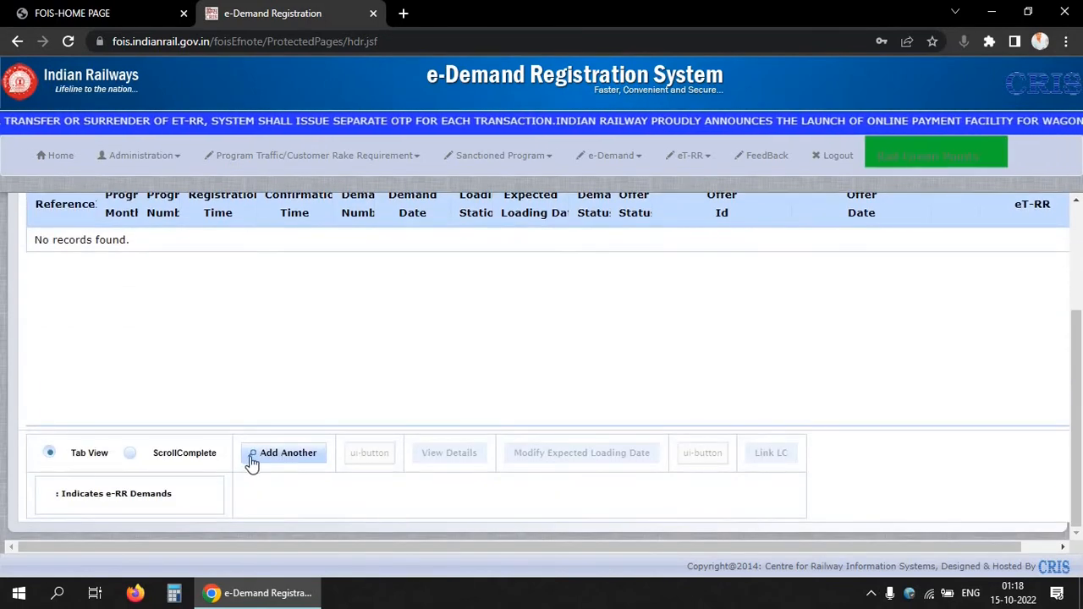
click(275, 458)
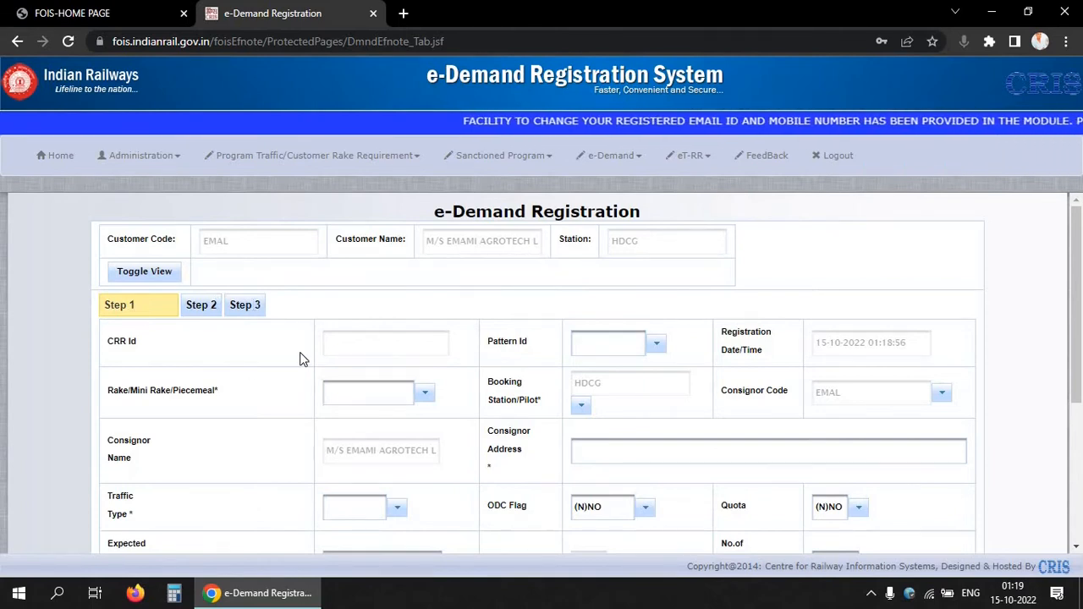
scroll(301, 358, down, 3)
scroll(357, 344, up, 3)
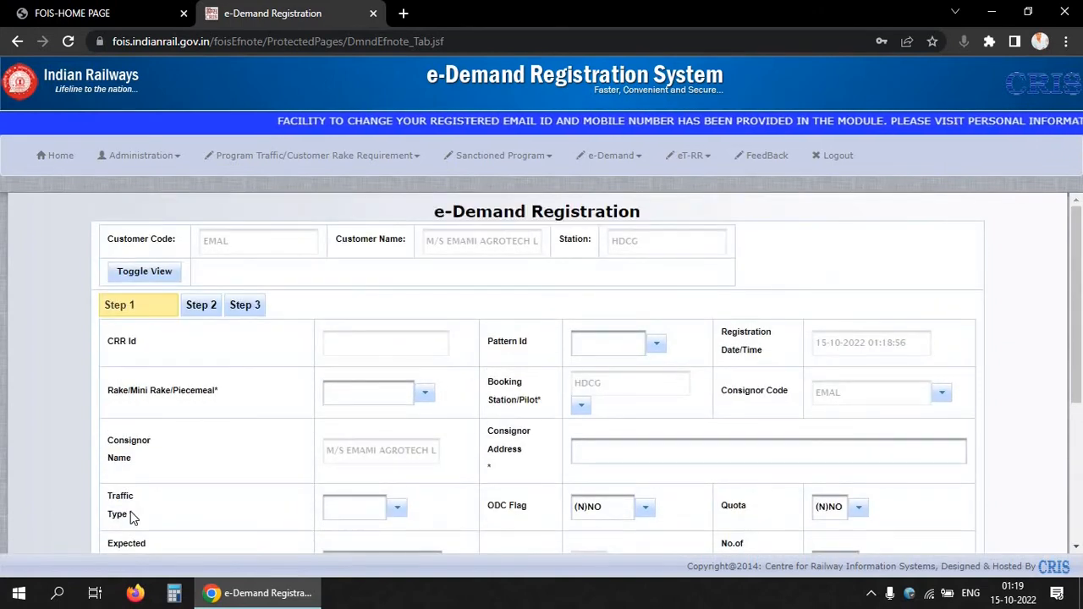
scroll(726, 465, down, 3)
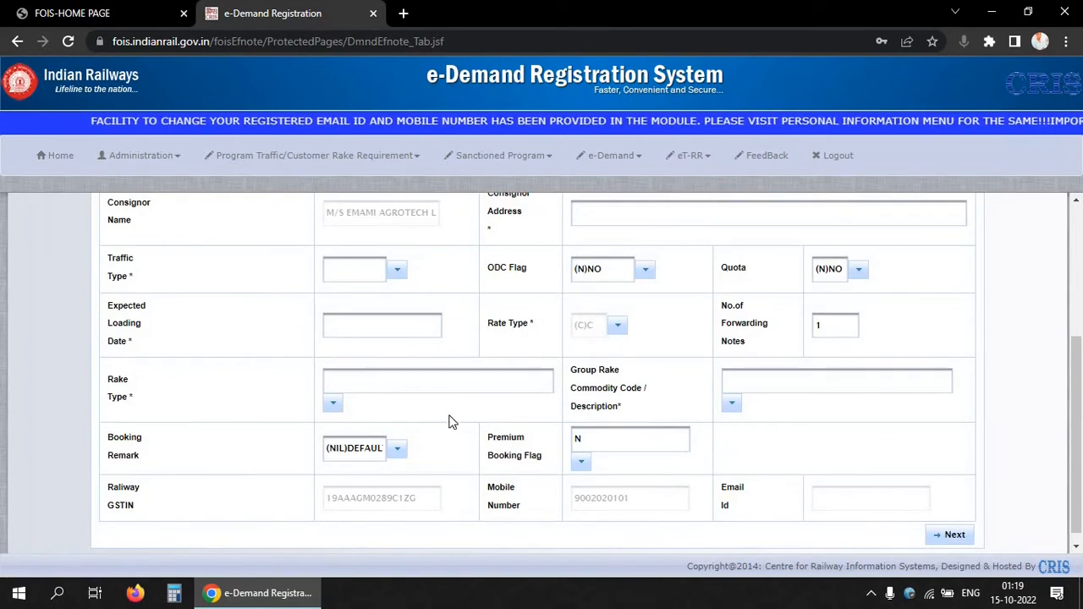
scroll(453, 405, up, 2)
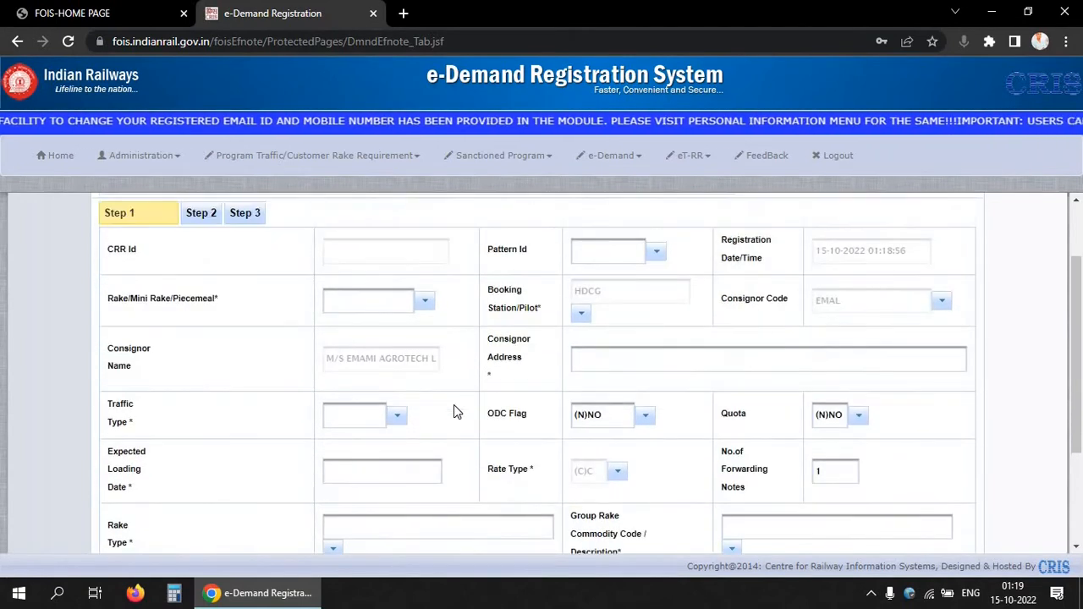
- Set Rake/Mini Rake/Piecemeal to (R)RAKE and enter the consignor's postal address with its PIN code
scroll(401, 406, up, 1)
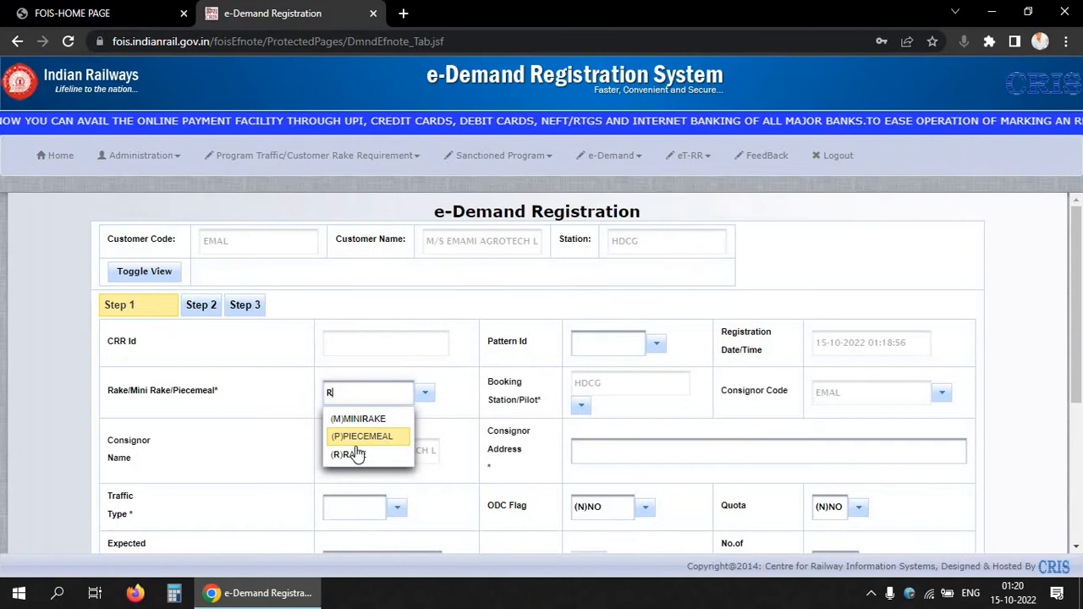
click(351, 455)
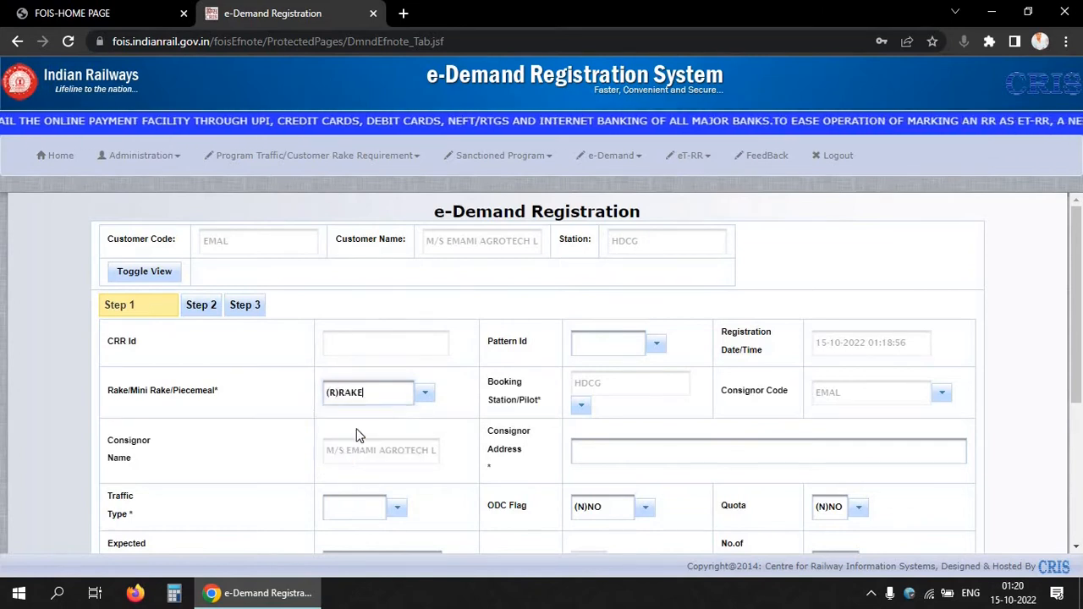
click(604, 450)
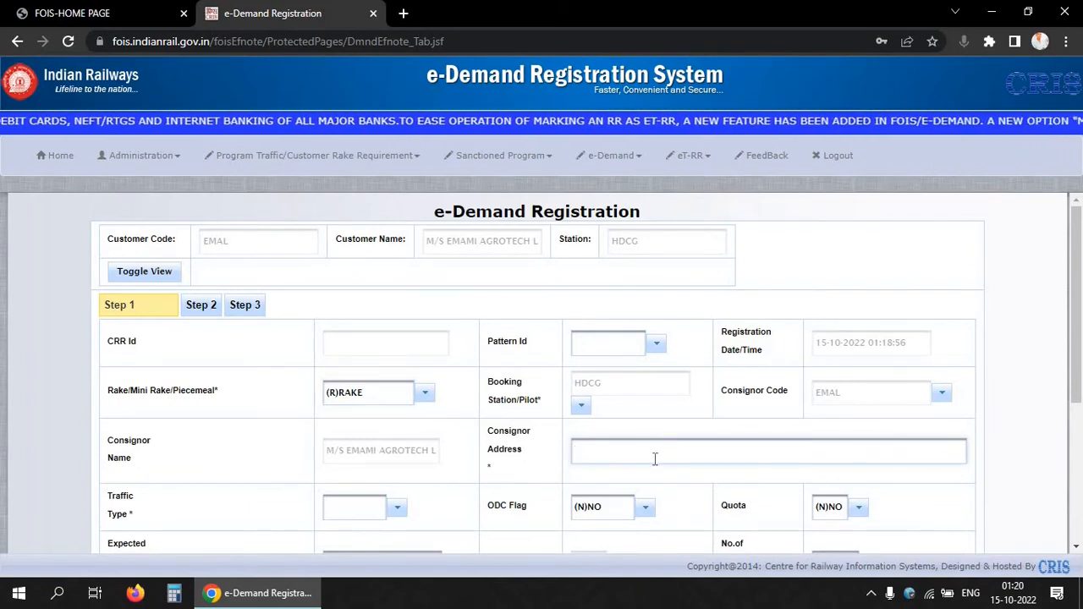
text(HAL)
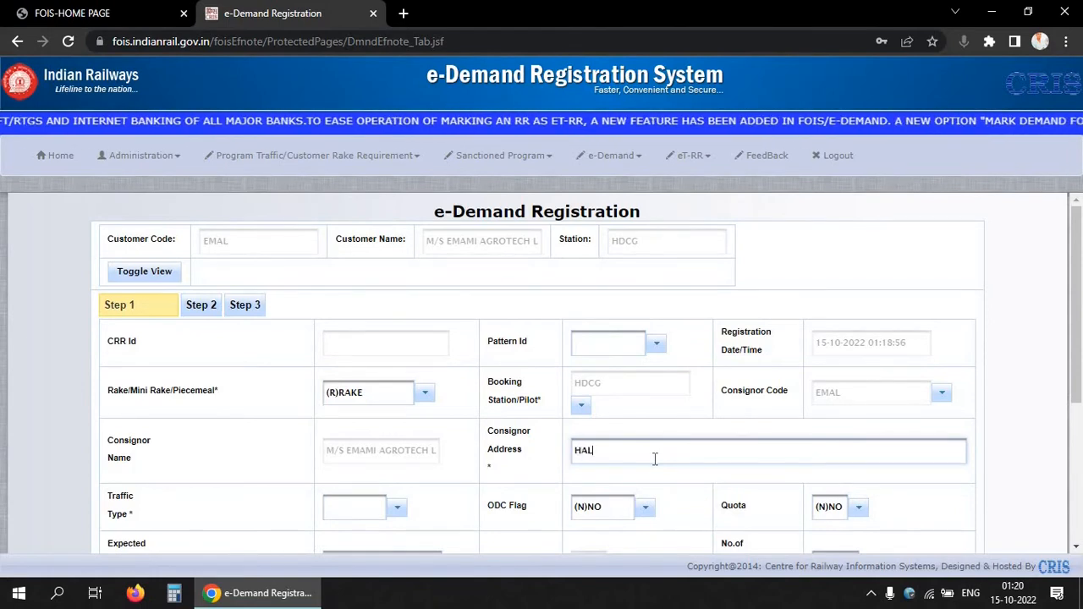
text(DIA,WEST)
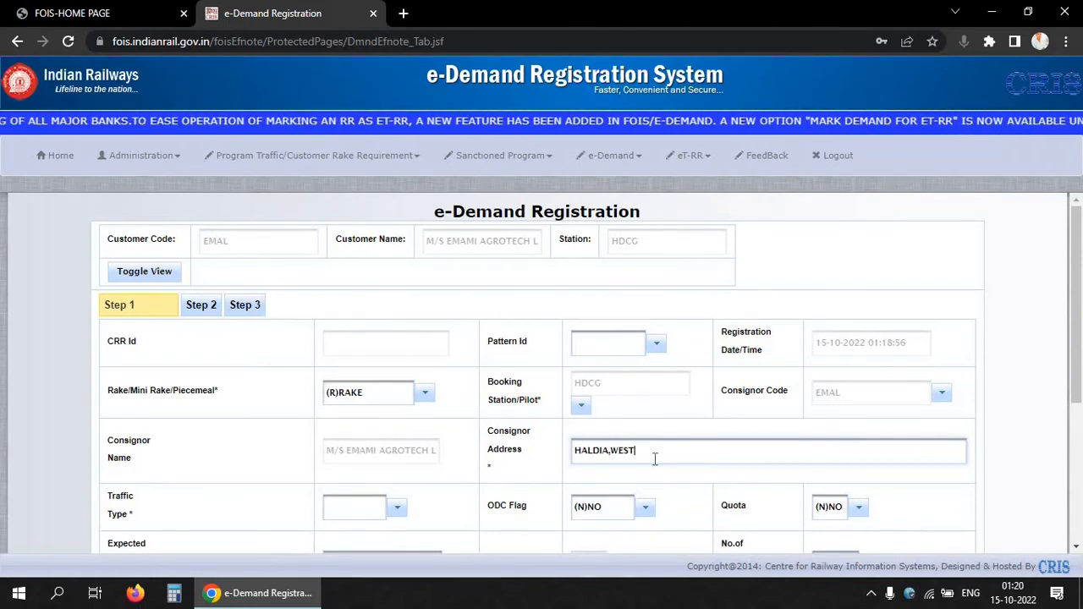
text(BWNGAL)
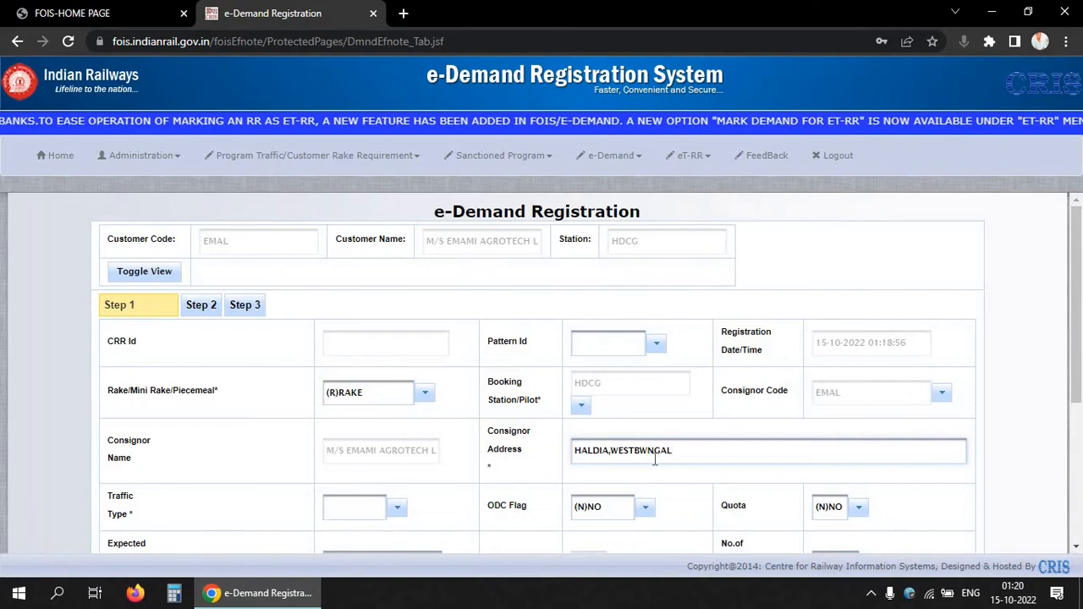
click(644, 455)
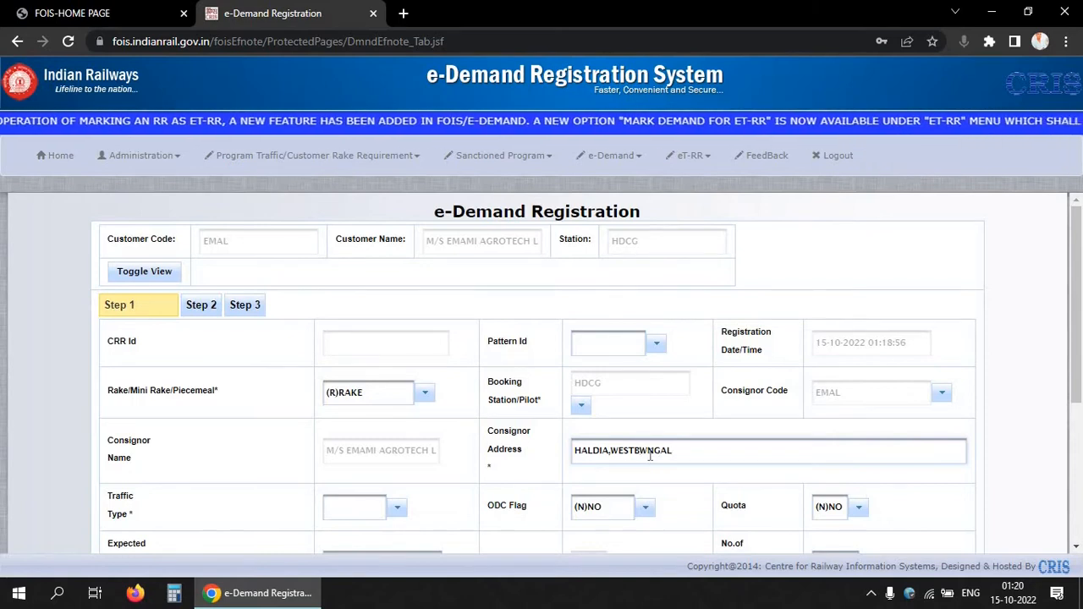
key(BackSpace)
text(E)
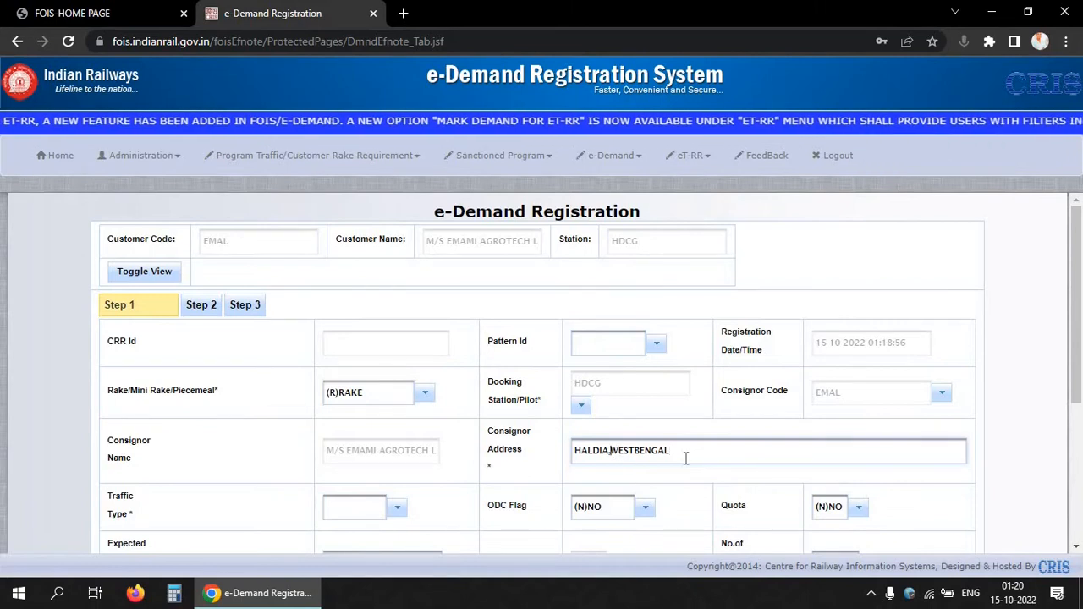
click(687, 455)
text(-72)
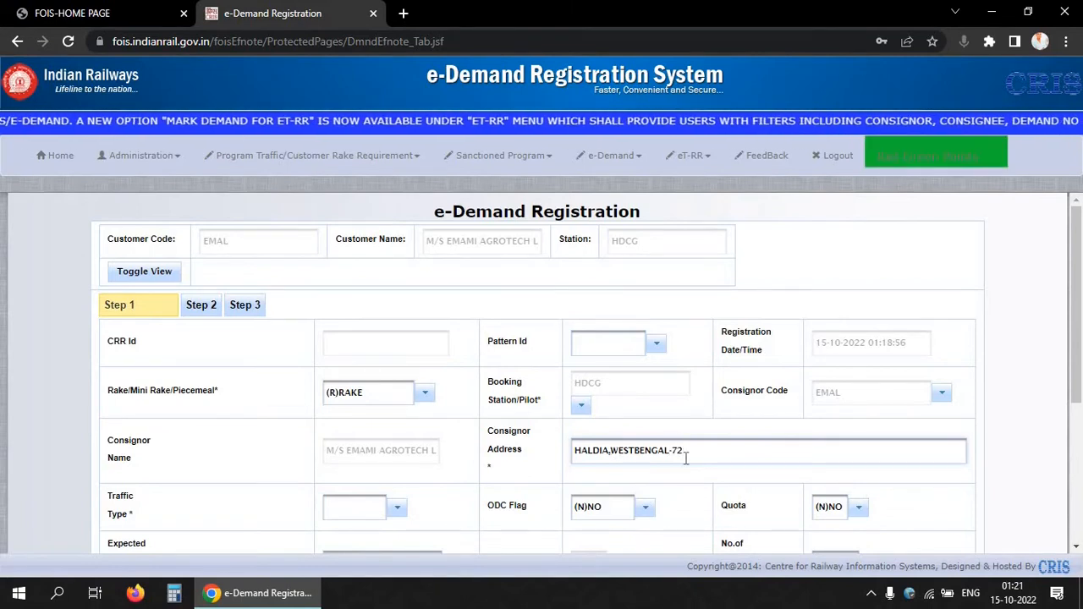
text(1657)
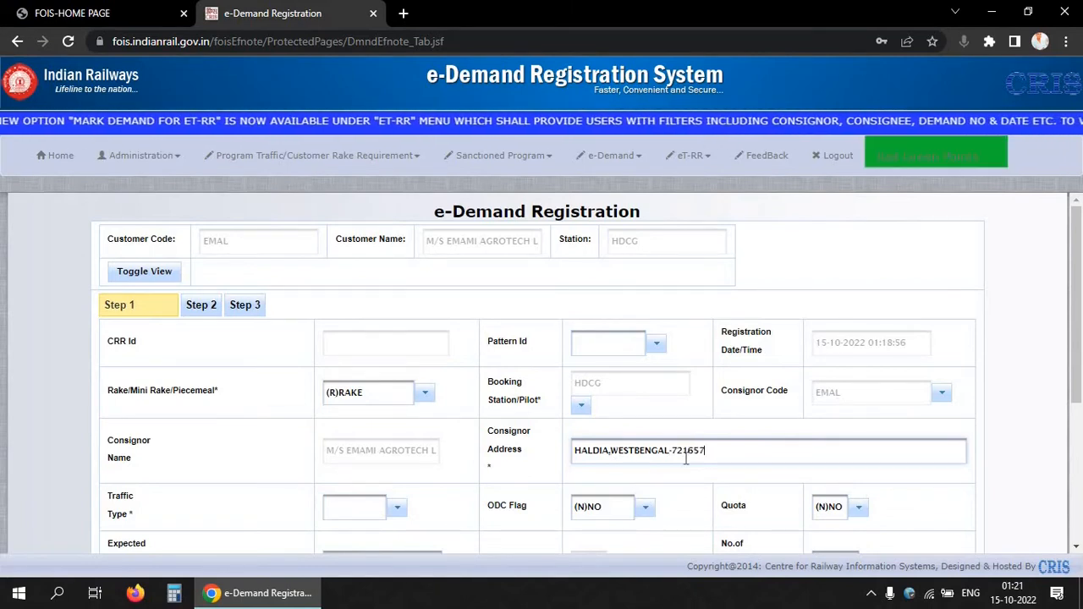
- Set the demand's traffic type to (GG)GENERAL GOODS
scroll(357, 421, down, 2)
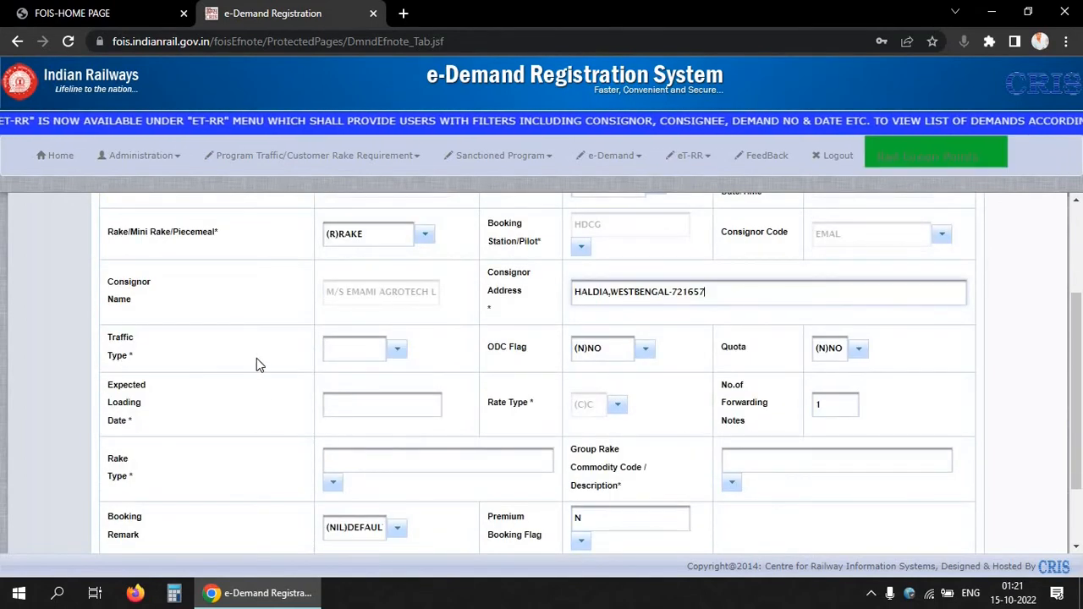
click(328, 354)
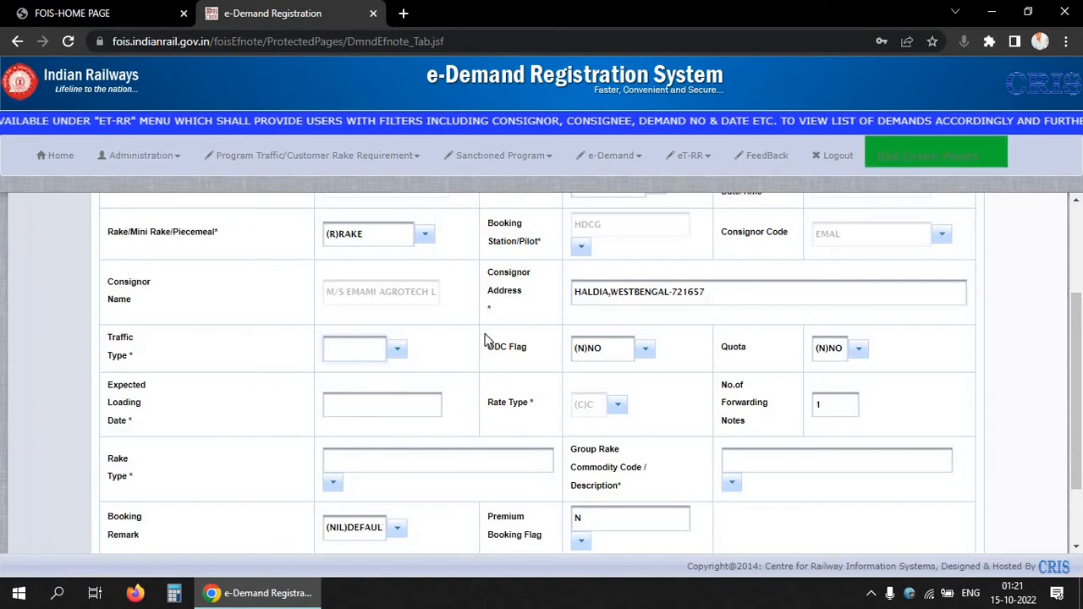
text(G)
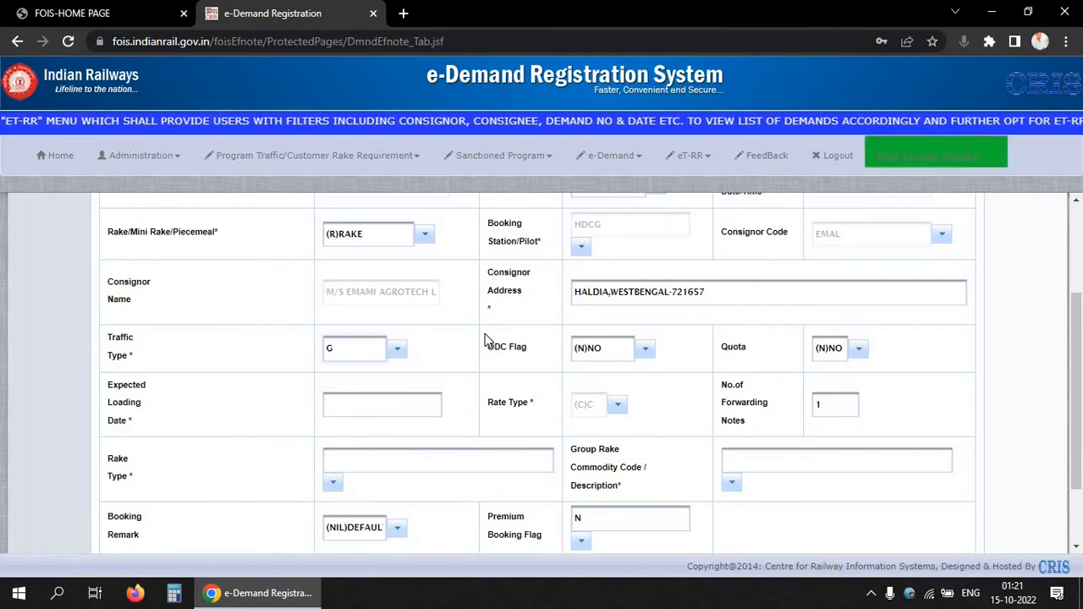
text(G)
key(BackSpace)
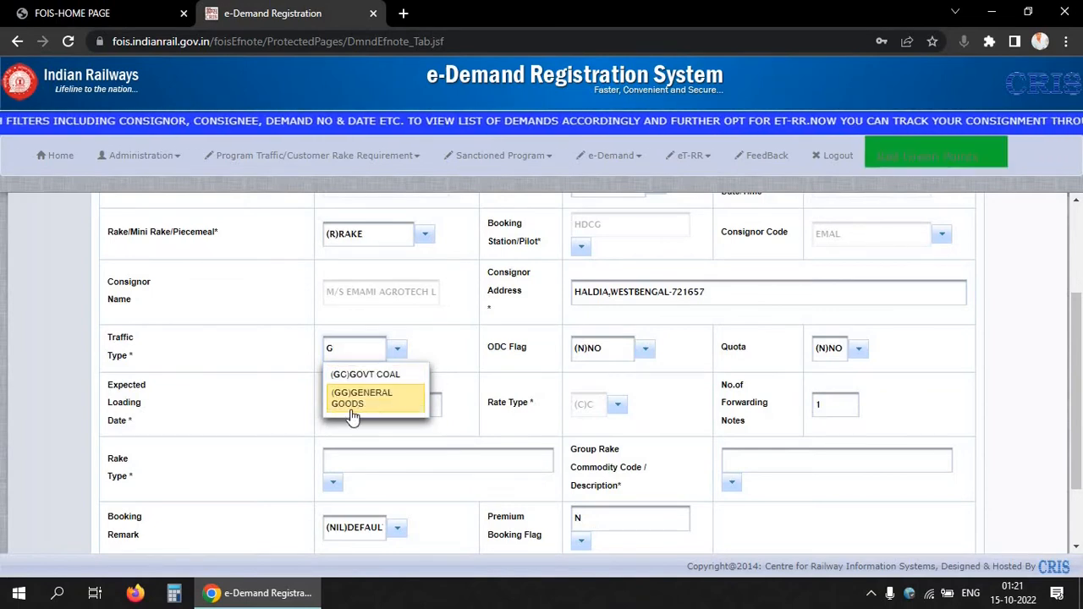
key(Up)
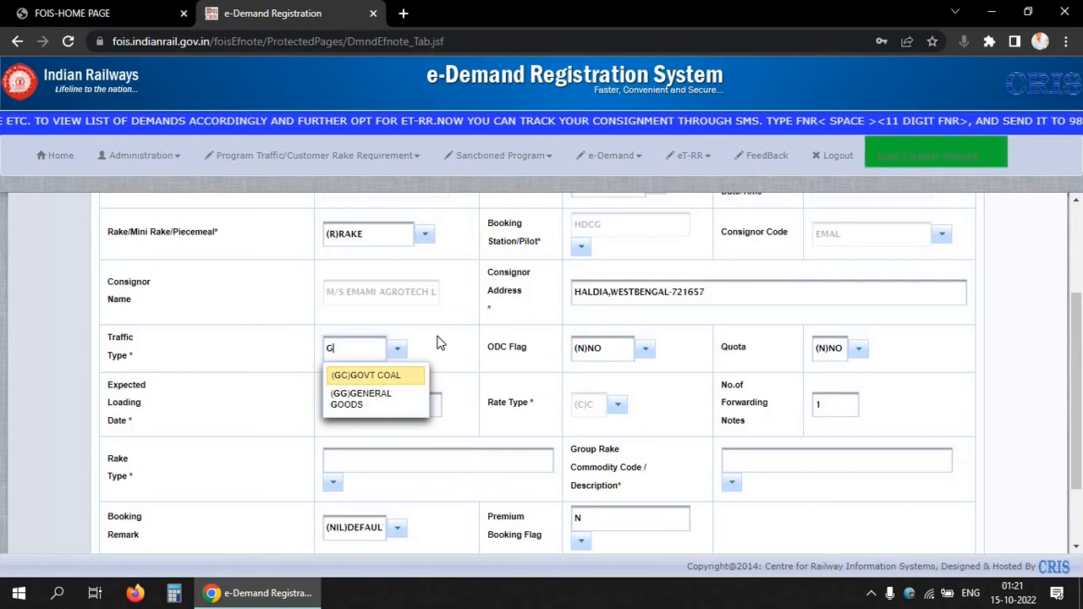
click(358, 398)
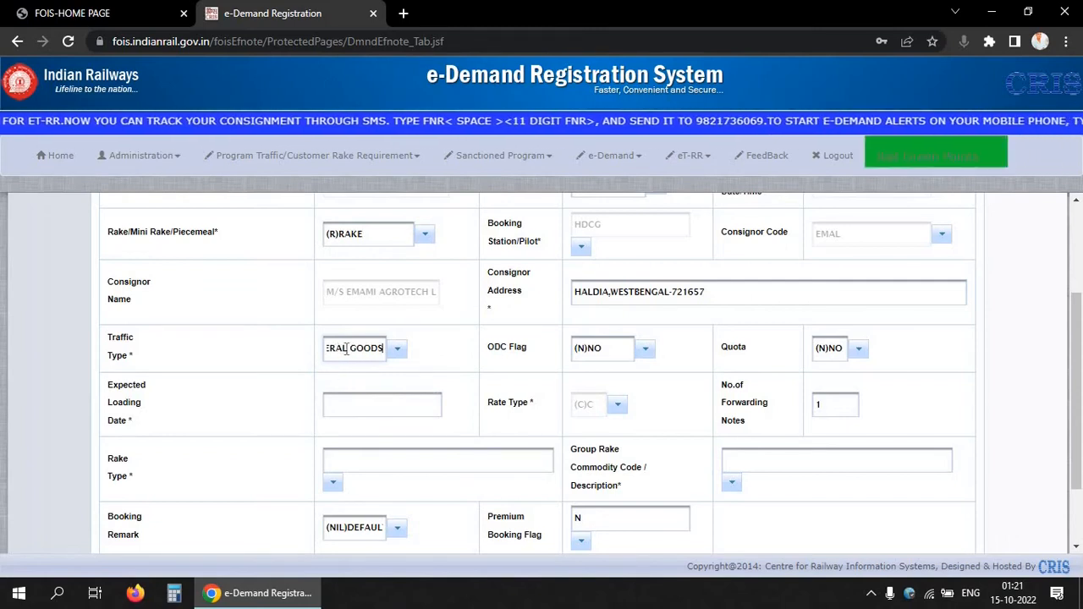
click(463, 356)
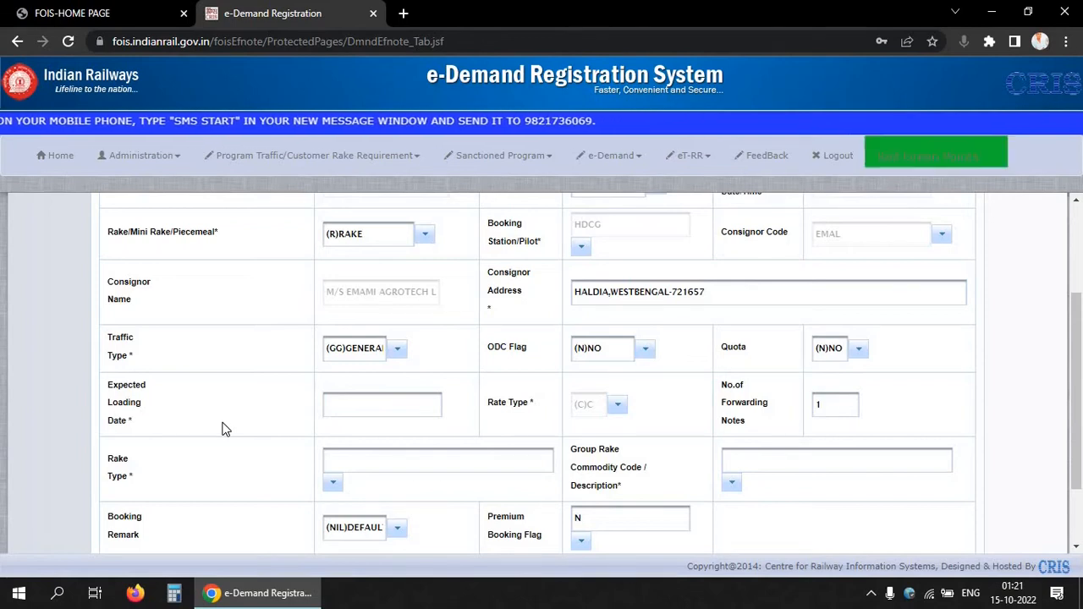
- Set the expected loading date to 18-10-2022 and check the number of forwarding notes
click(365, 407)
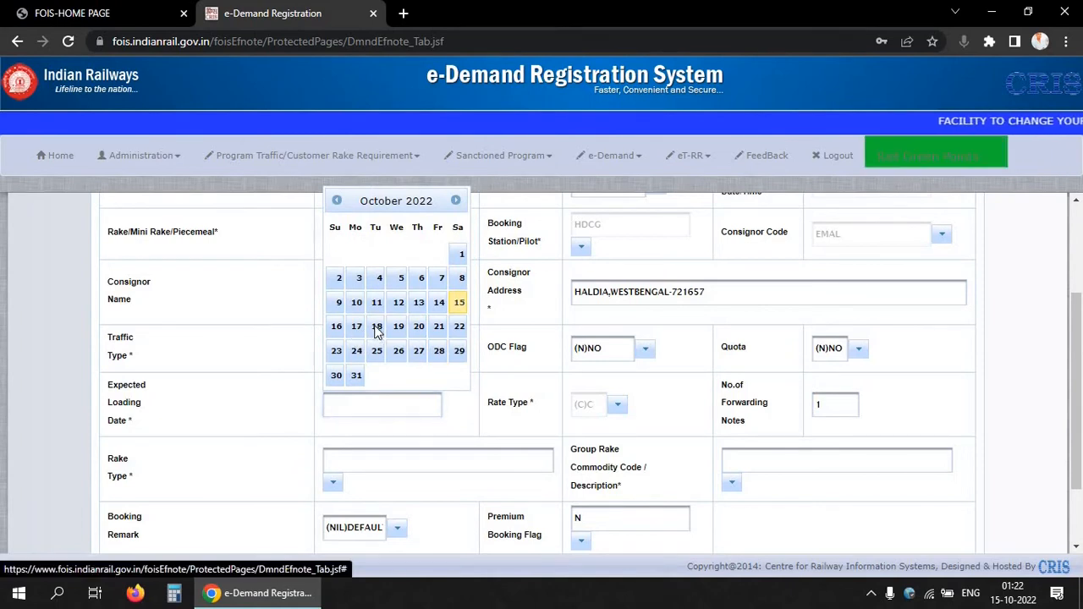
click(377, 326)
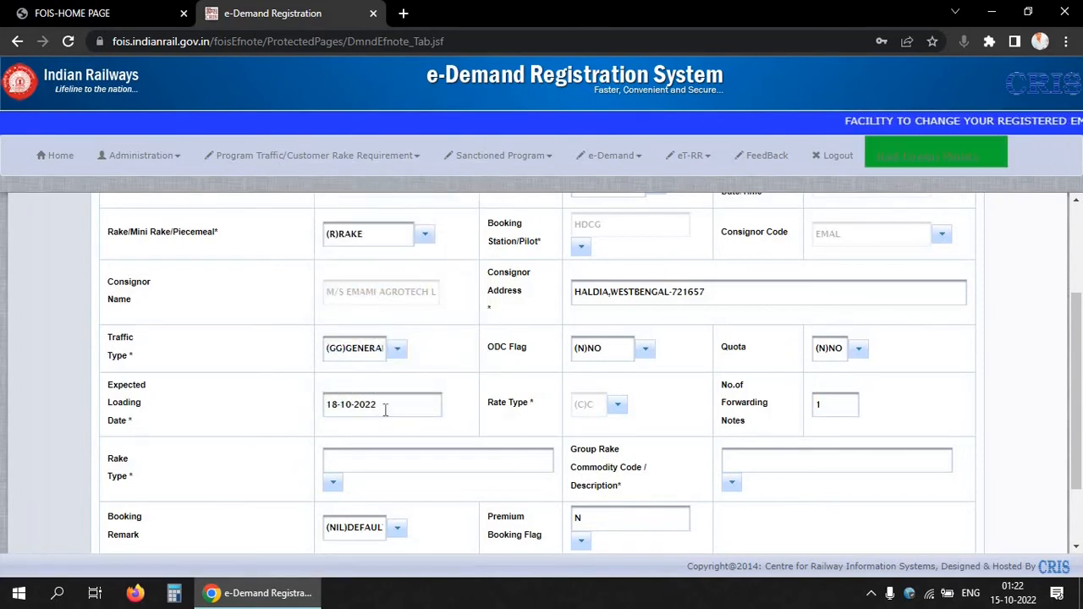
scroll(502, 416, down, 2)
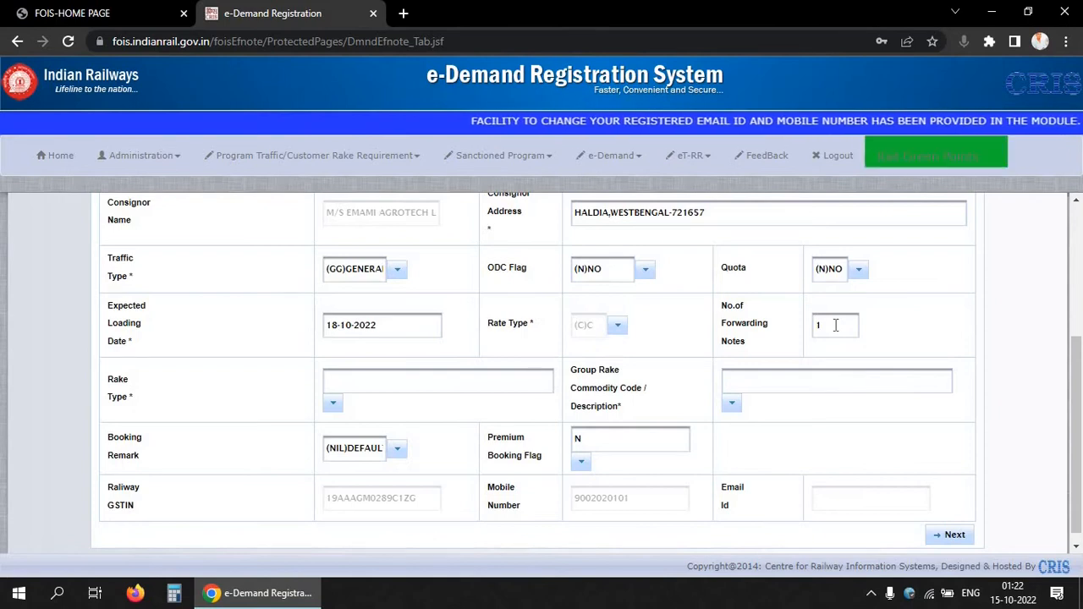
drag(815, 325, 973, 316)
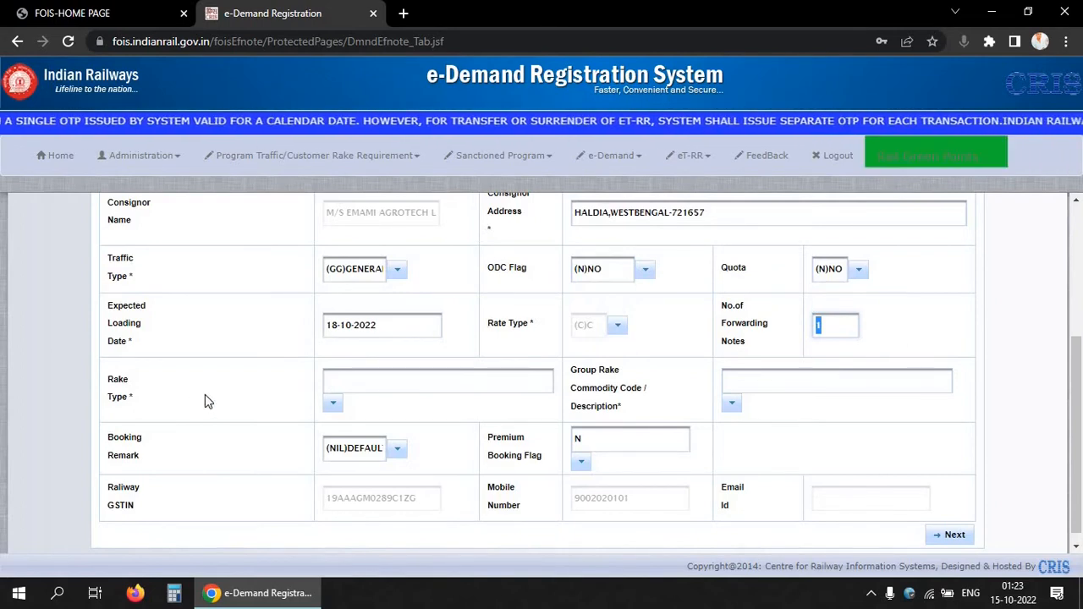
- Choose (BCN)BOGIE COVERED AIR BRAKES as the rake type and (EOIL)EDIBLE OIL as the group rake commodity
click(360, 386)
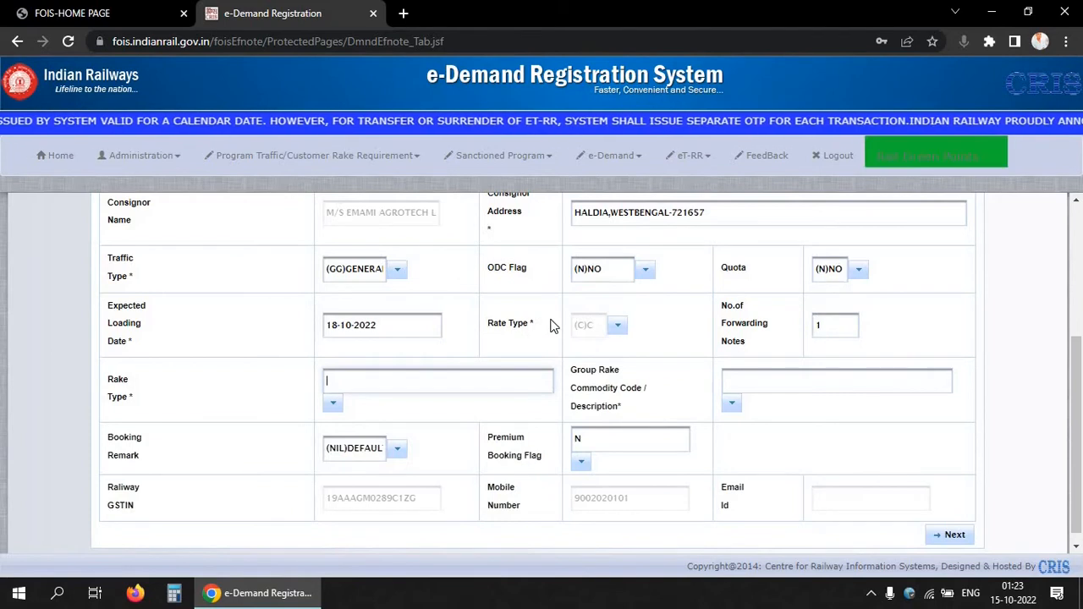
text(BCN)
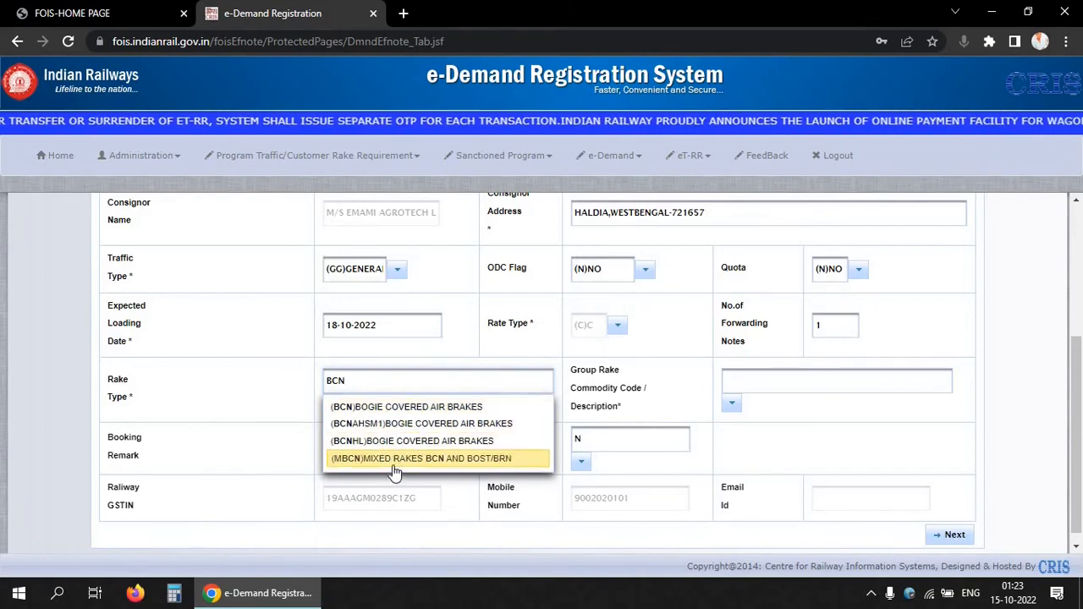
click(370, 408)
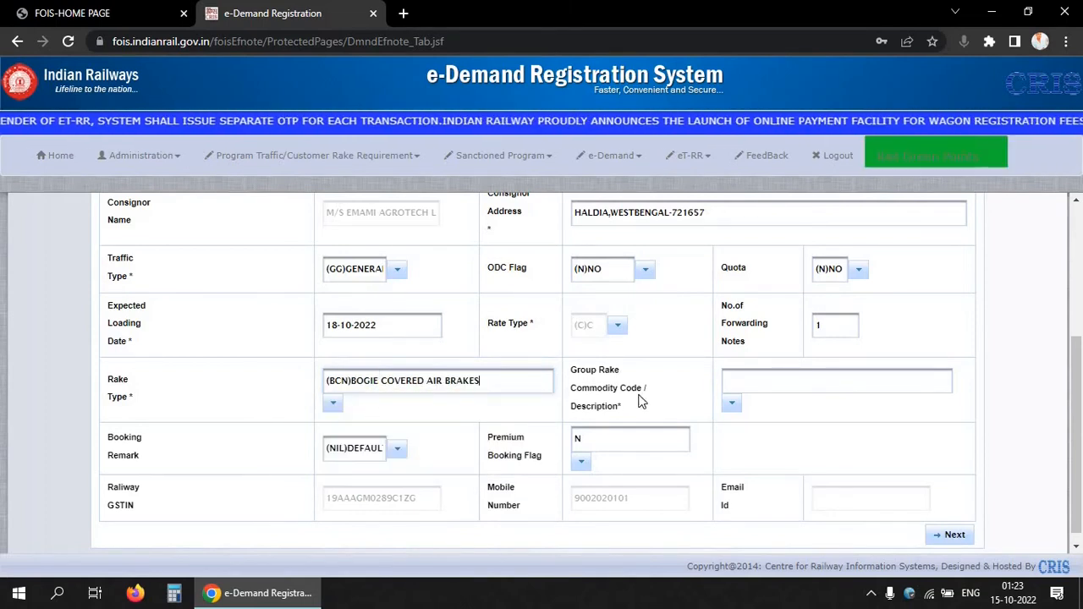
click(776, 385)
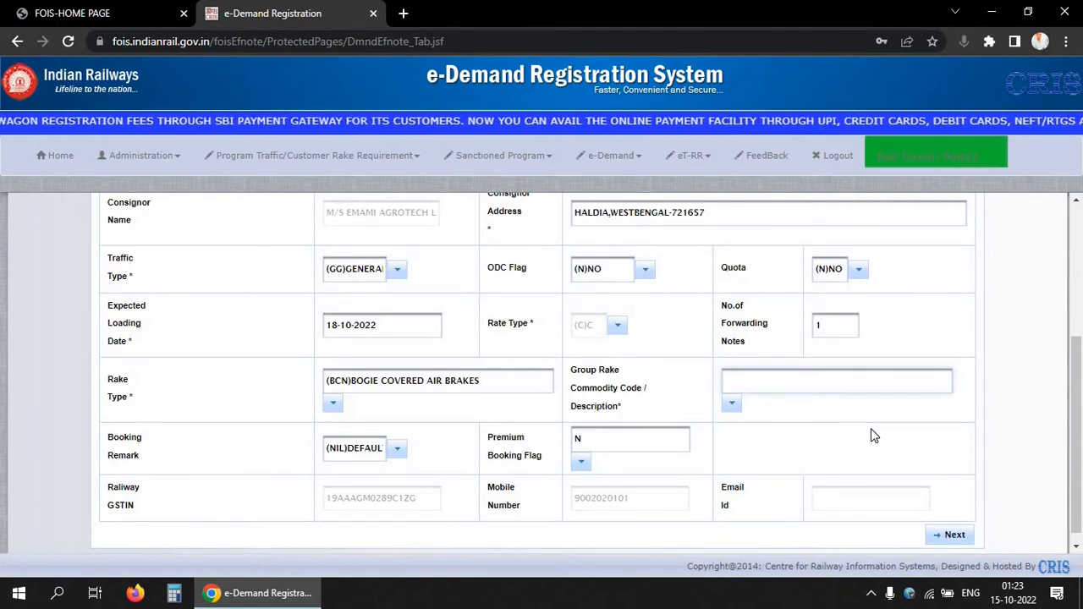
text(EOIL)
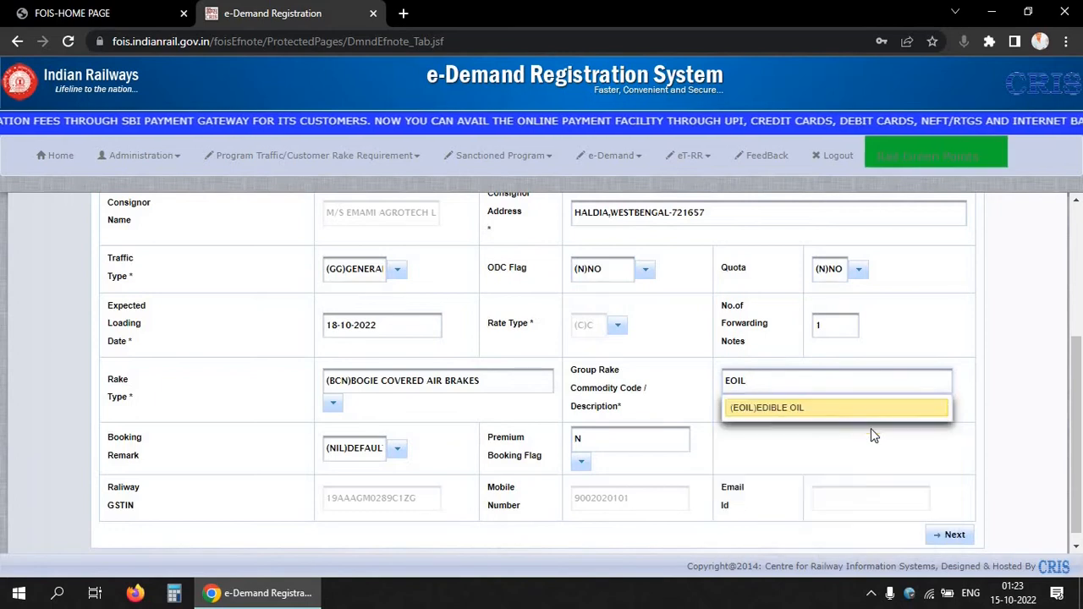
click(771, 411)
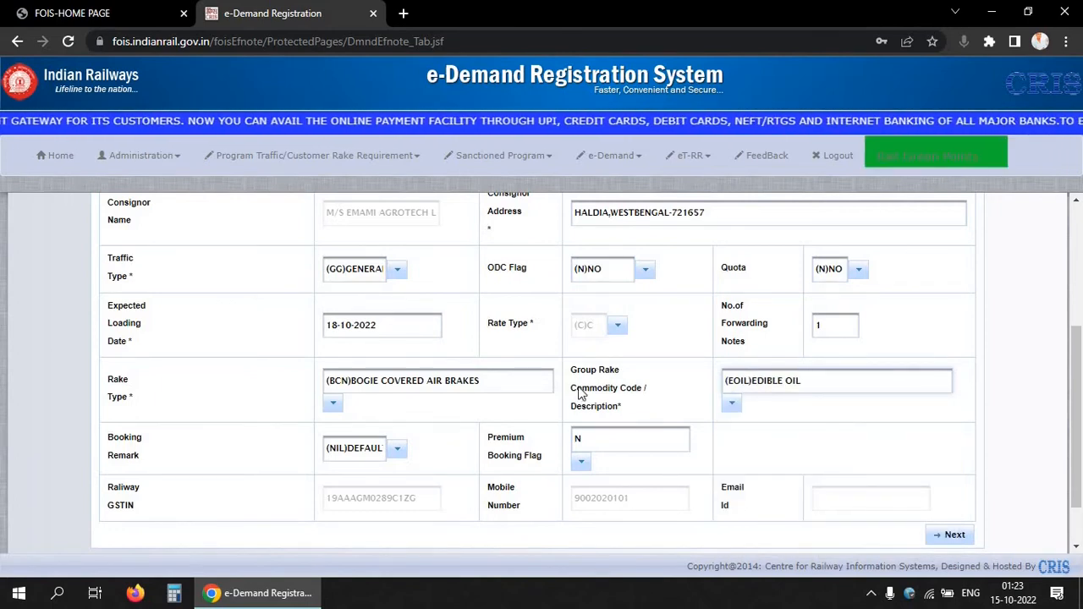
- Review the completed Step 1 entries and proceed to Step 2 of the demand registration
scroll(460, 369, up, 3)
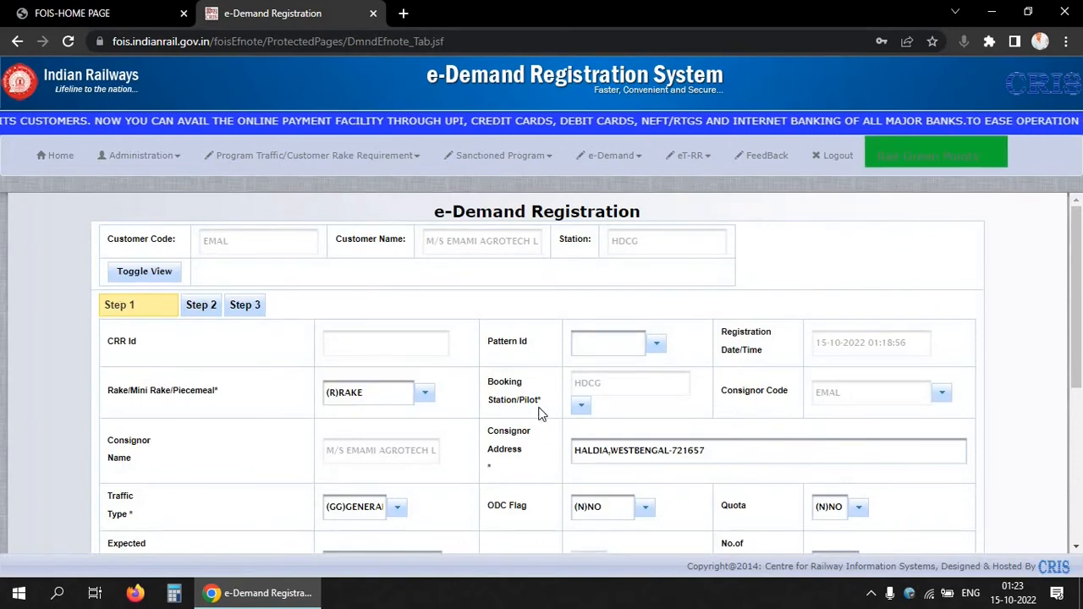
scroll(584, 382, down, 4)
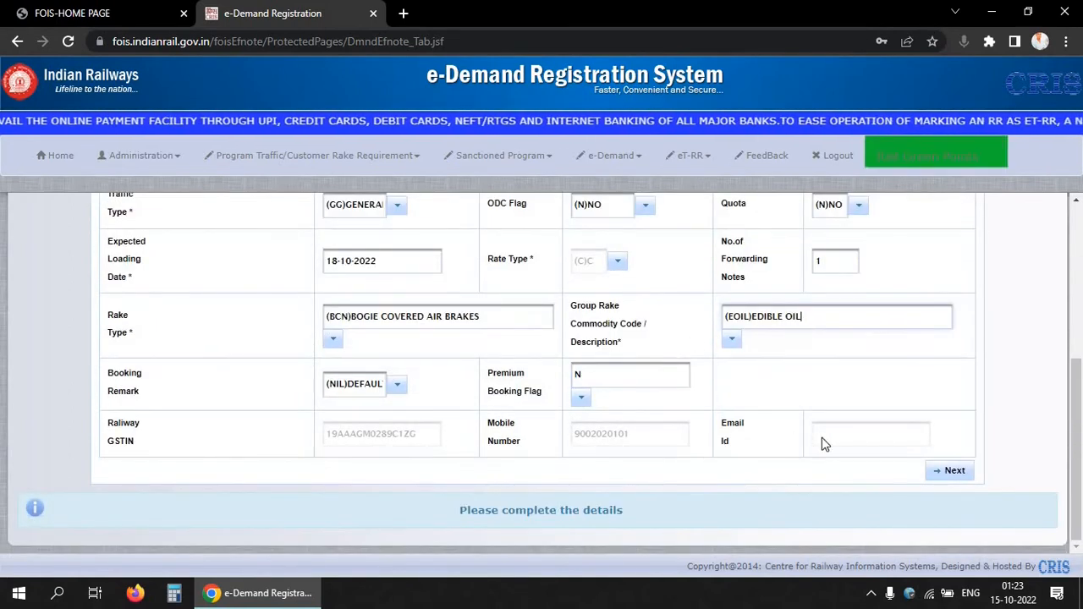
scroll(615, 401, up, 4)
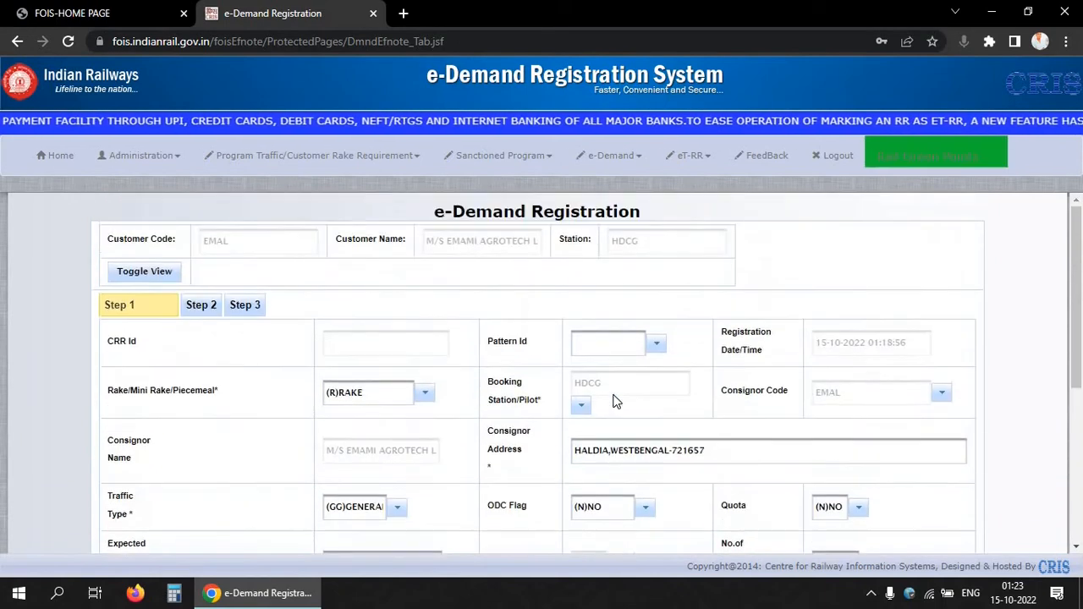
scroll(615, 401, down, 4)
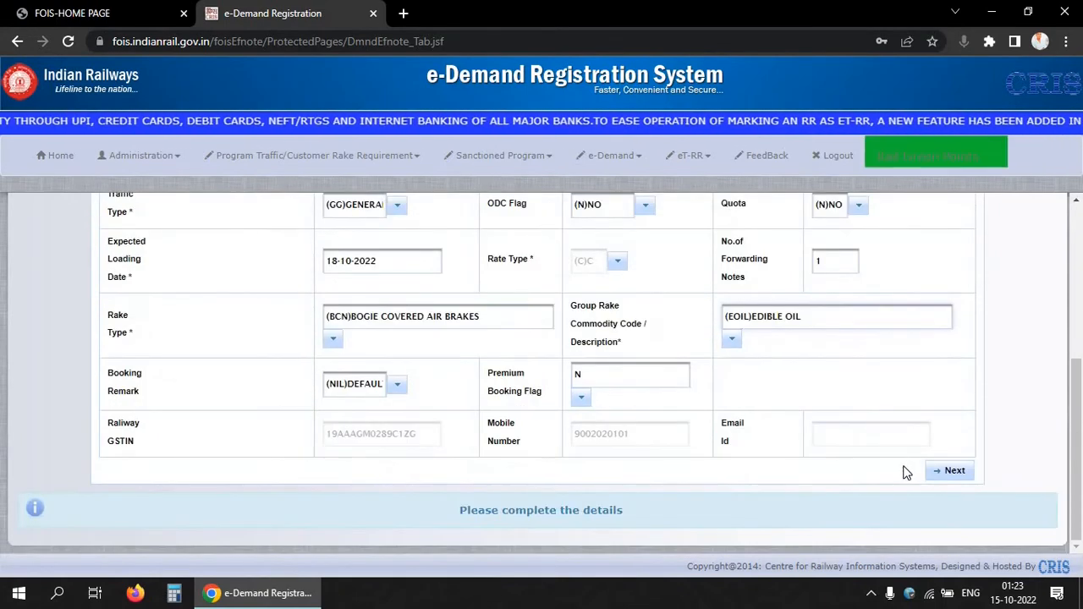
click(942, 470)
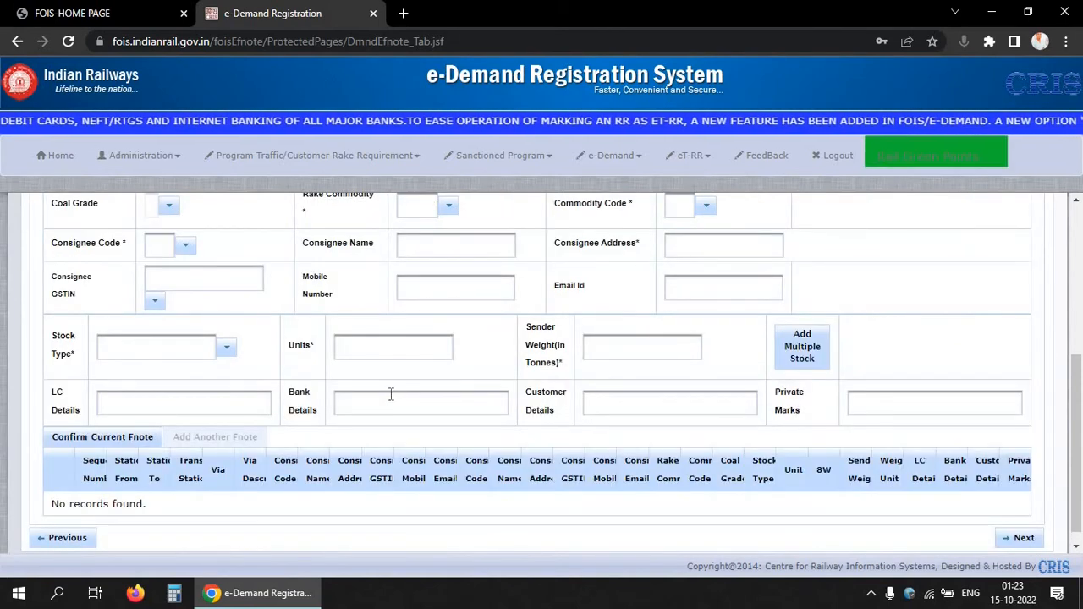
- Look over the consignor, station, commodity and consignee fields of the Step 2 form
scroll(391, 394, up, 4)
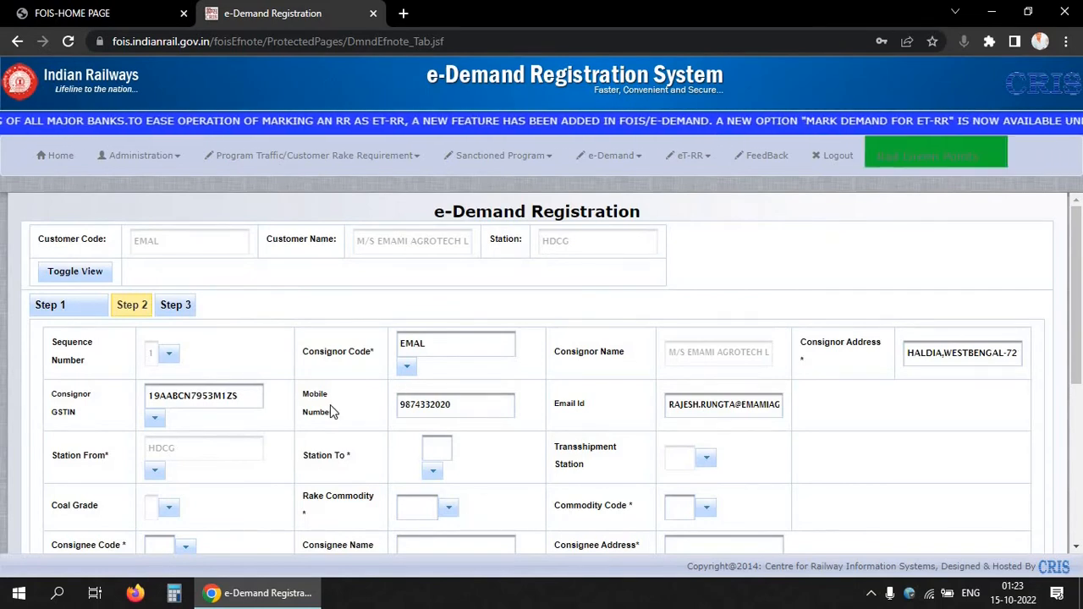
scroll(325, 398, down, 2)
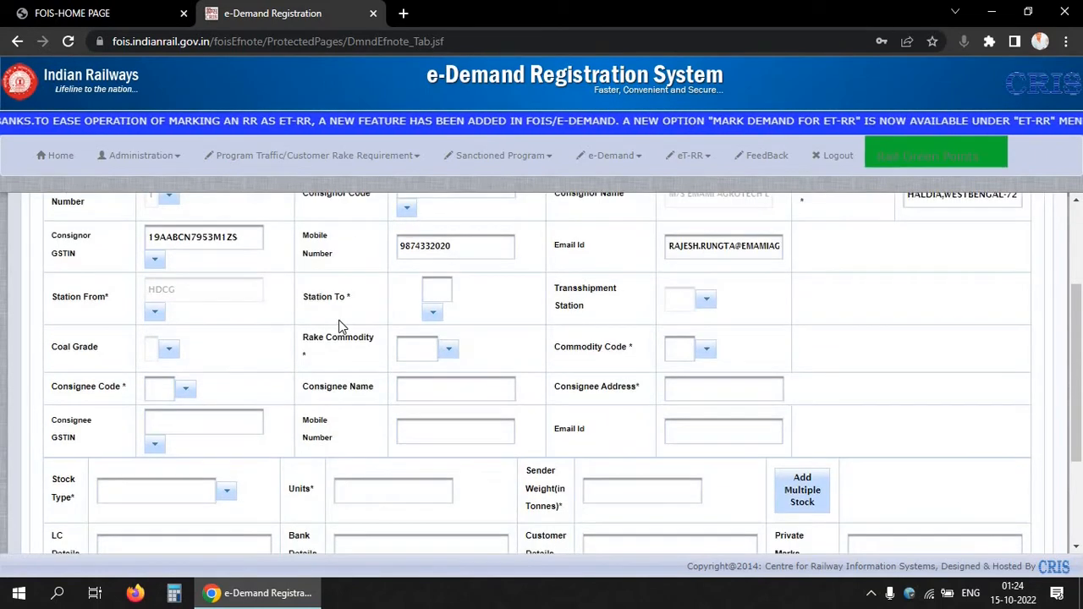
scroll(343, 326, up, 1)
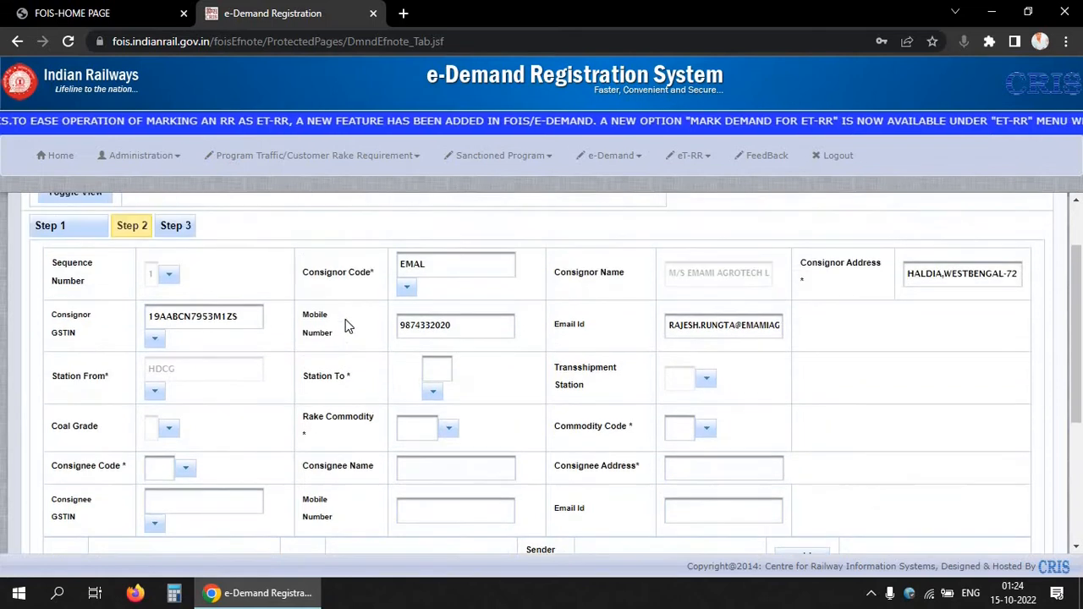
- Search the destination stations for PAT and set Station To to (BXP) BARPATHAR
click(433, 369)
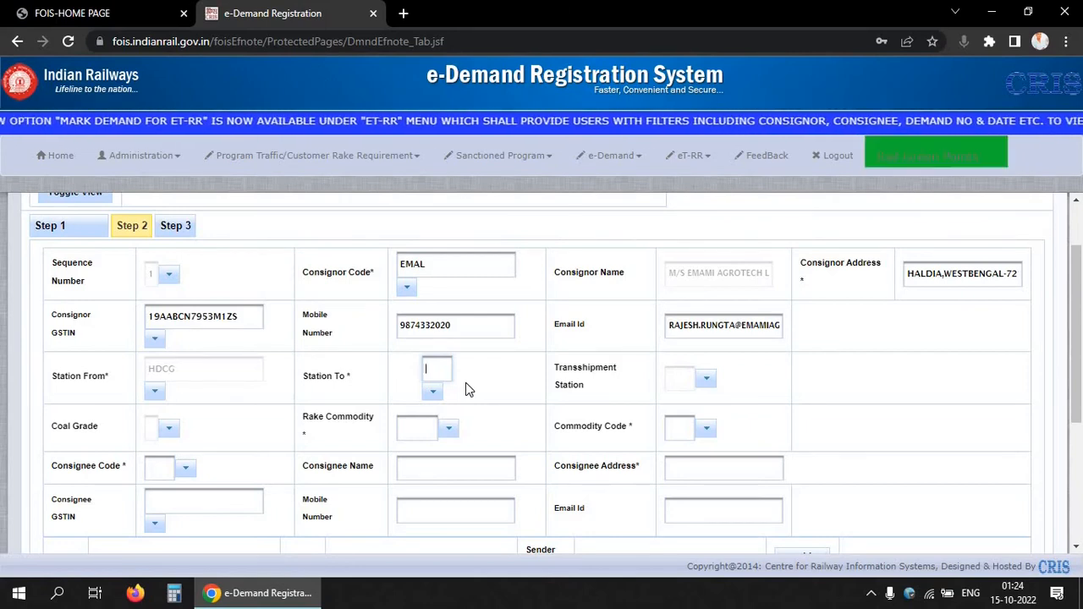
text(PaTE)
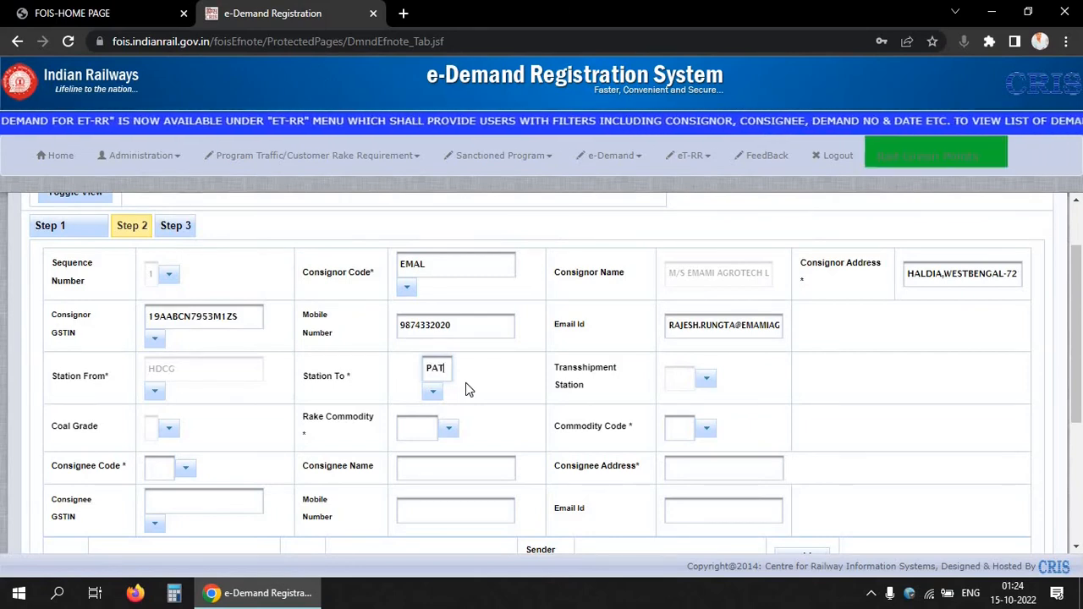
key(BackSpace)
key(BackSpace)
key(BackSpace)
text(T)
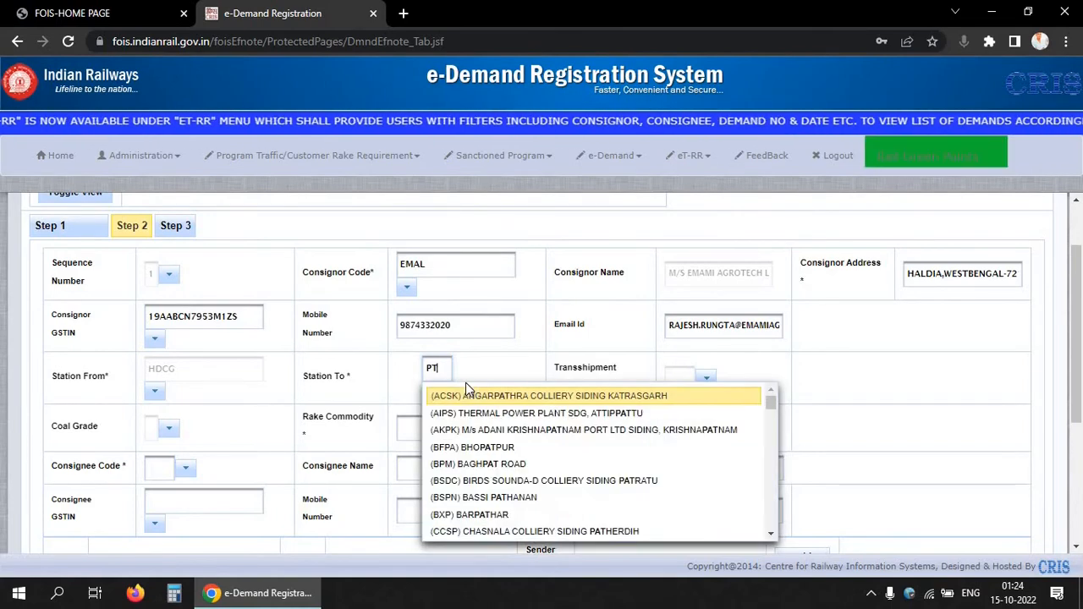
text(N)
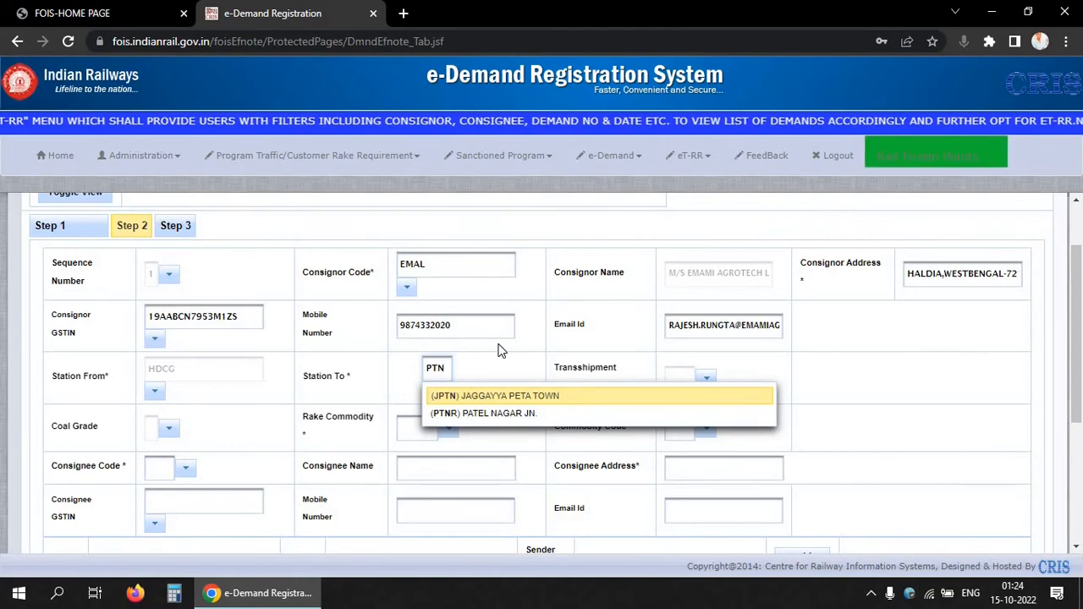
key(BackSpace)
key(BackSpace)
text(AT)
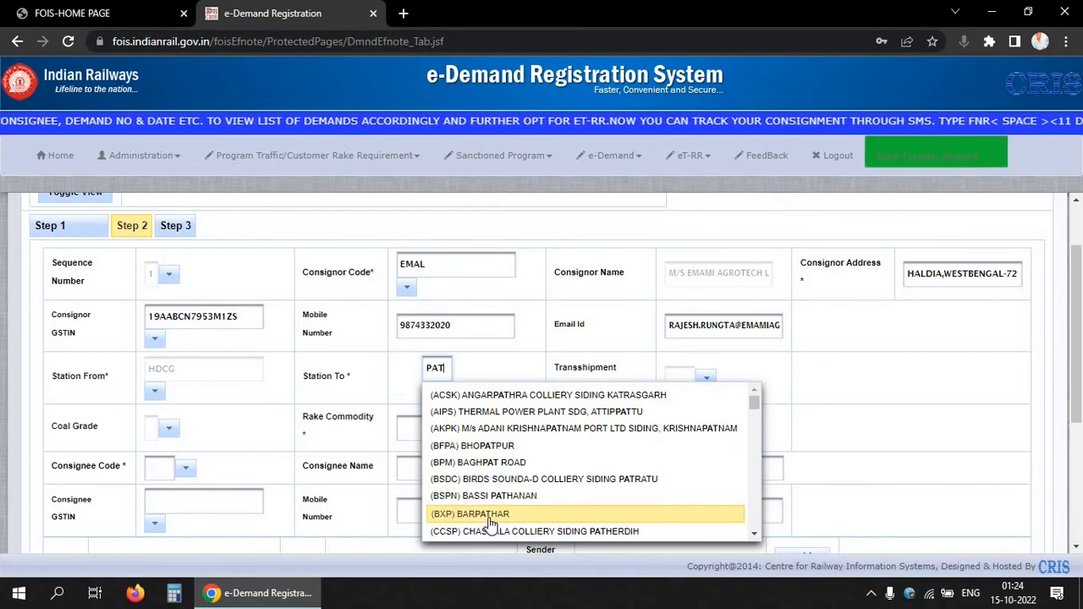
click(463, 518)
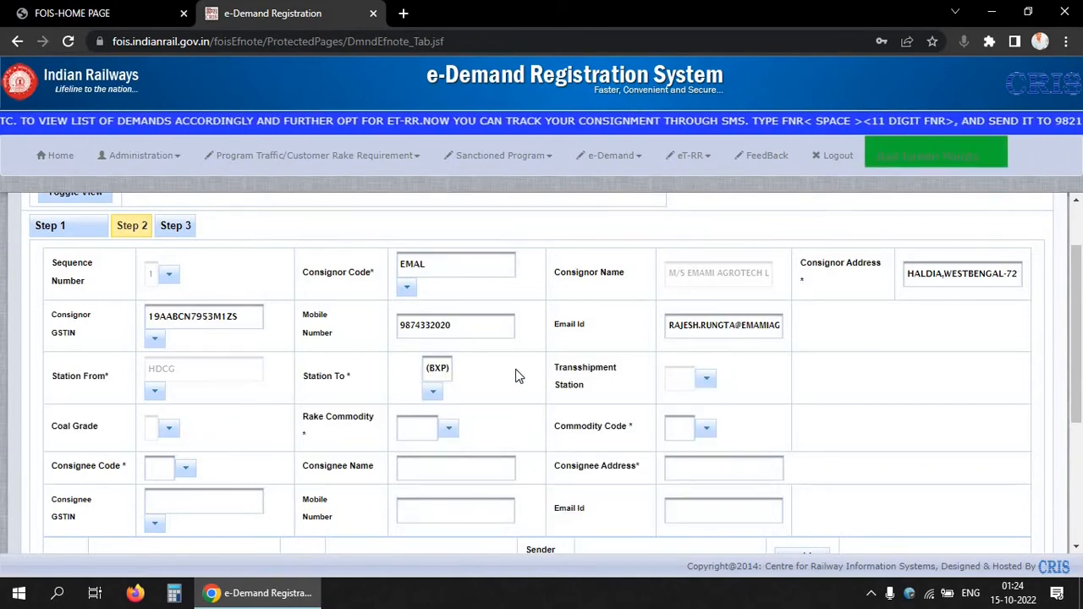
- Set the rake commodity to (EOIL)EDIBLE OIL NOT IN TANK WAGON and the commodity code to (2093356)ALL REFINED & NON REFINED EDIBLE OILS
click(420, 431)
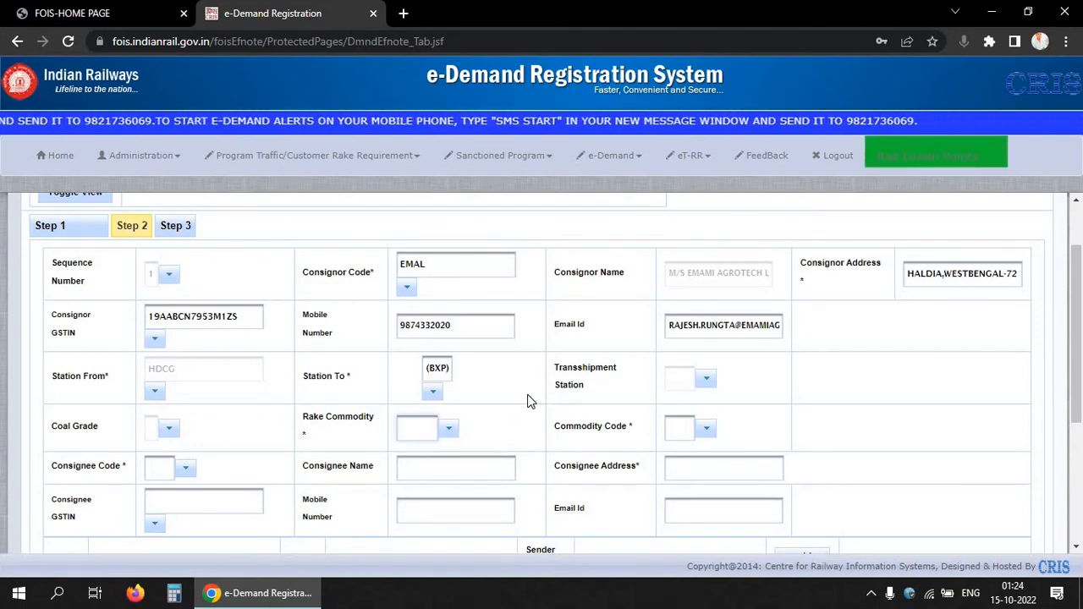
text(EOIL)
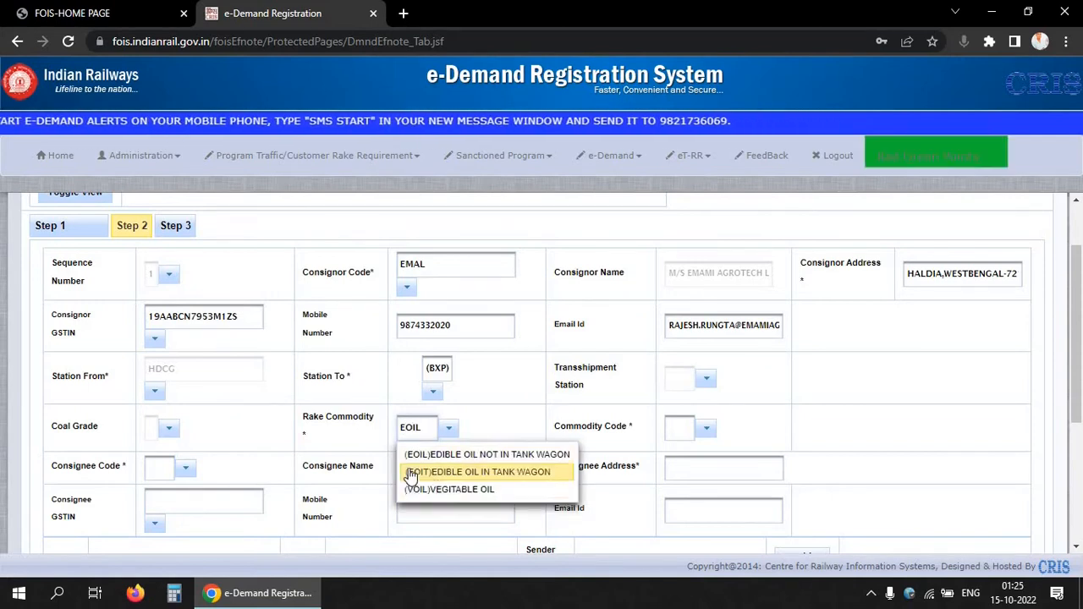
click(425, 464)
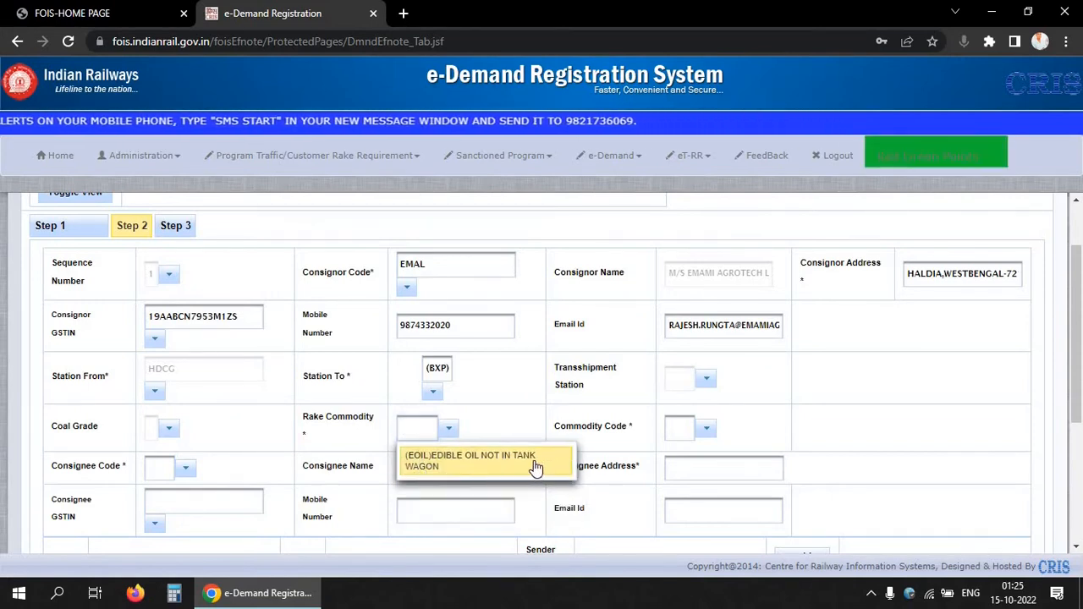
click(679, 429)
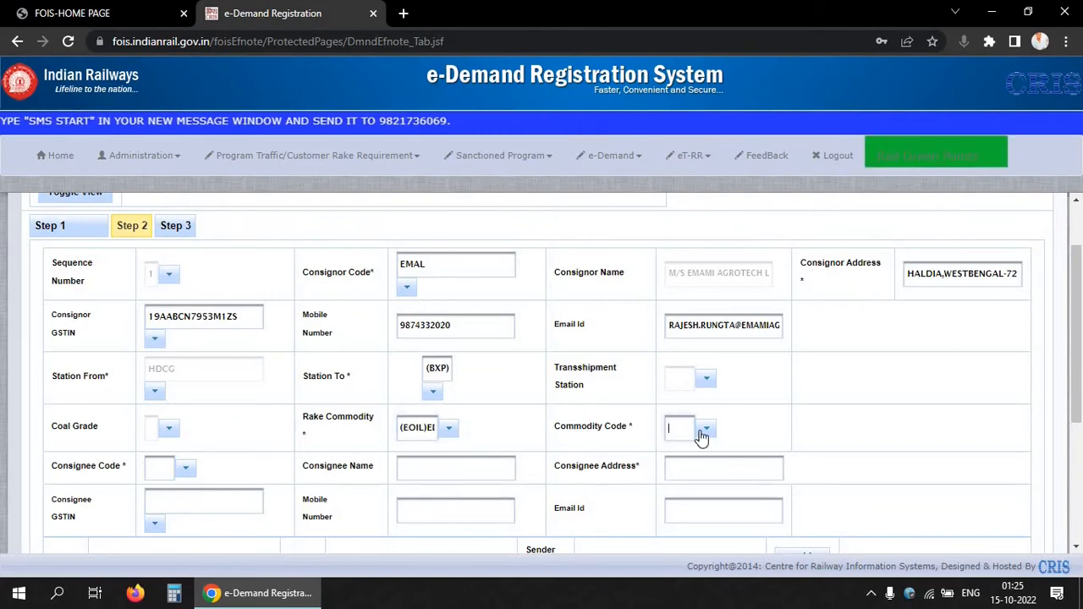
click(702, 433)
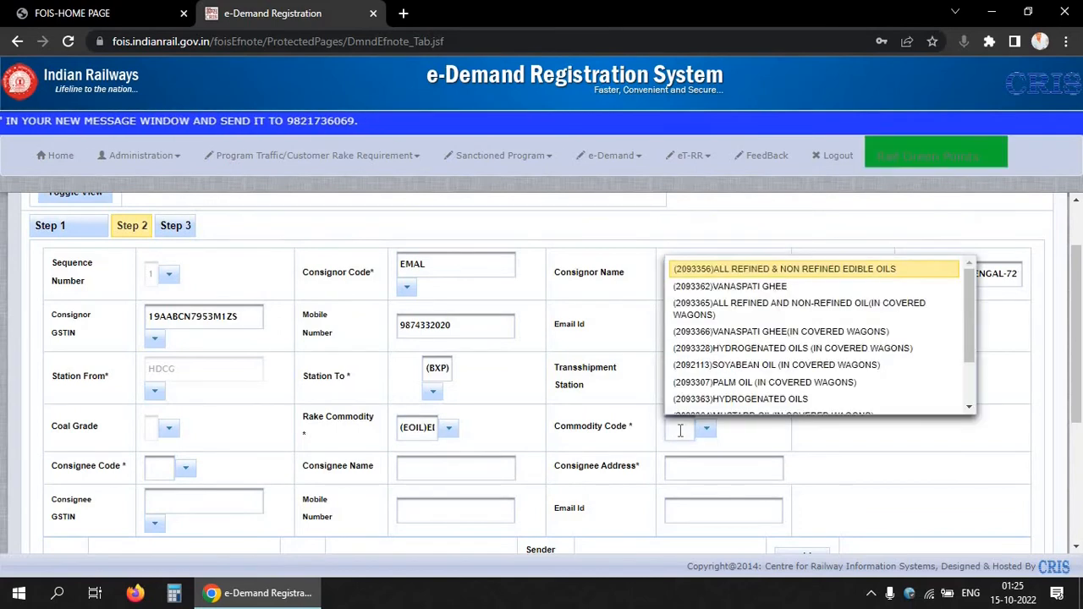
click(702, 273)
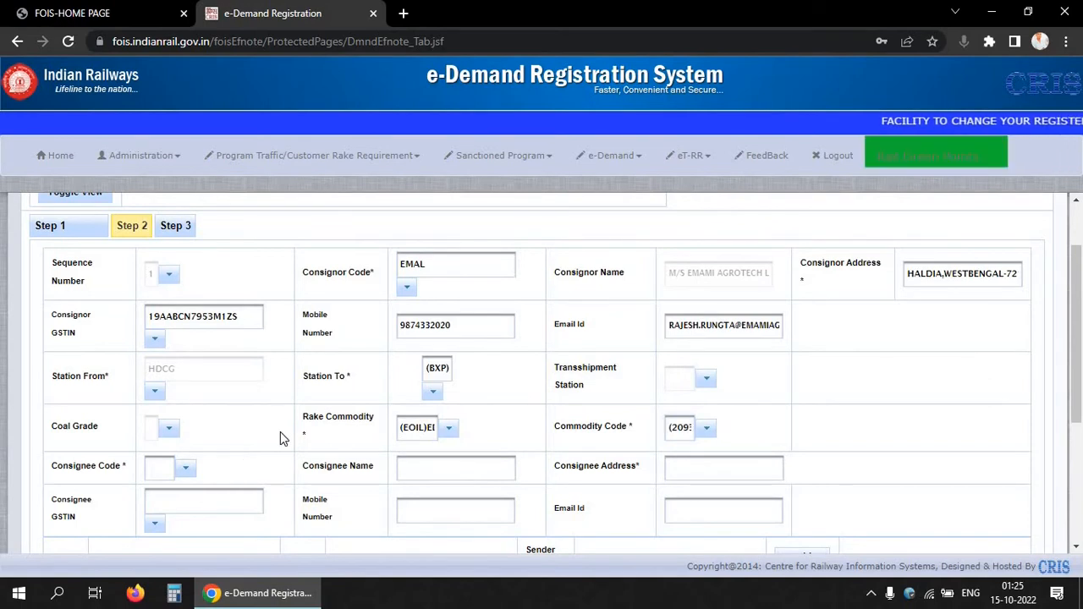
- Search the consignee codes for EMAL and choose (EMAL) M/S EMAMI AGROTECH LIMITED as the consignee
scroll(280, 431, down, 1)
click(157, 389)
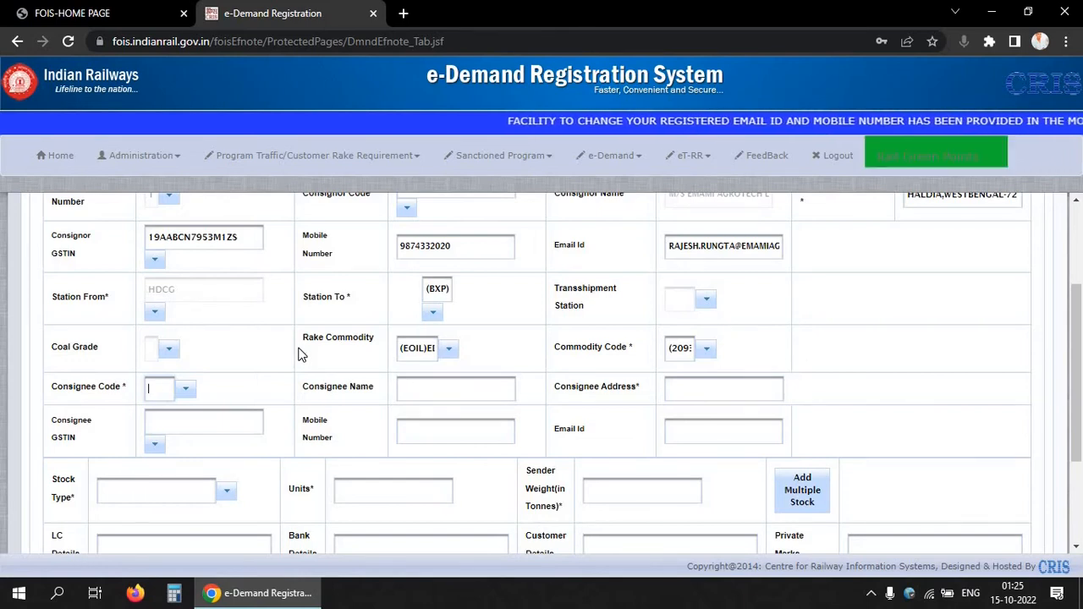
text(E)
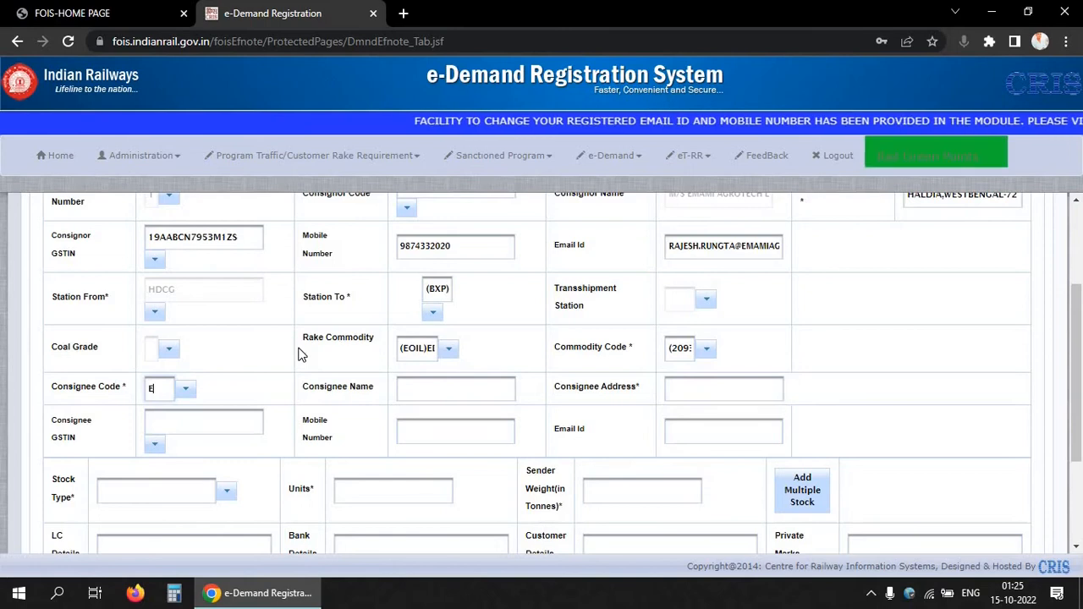
text(MAL)
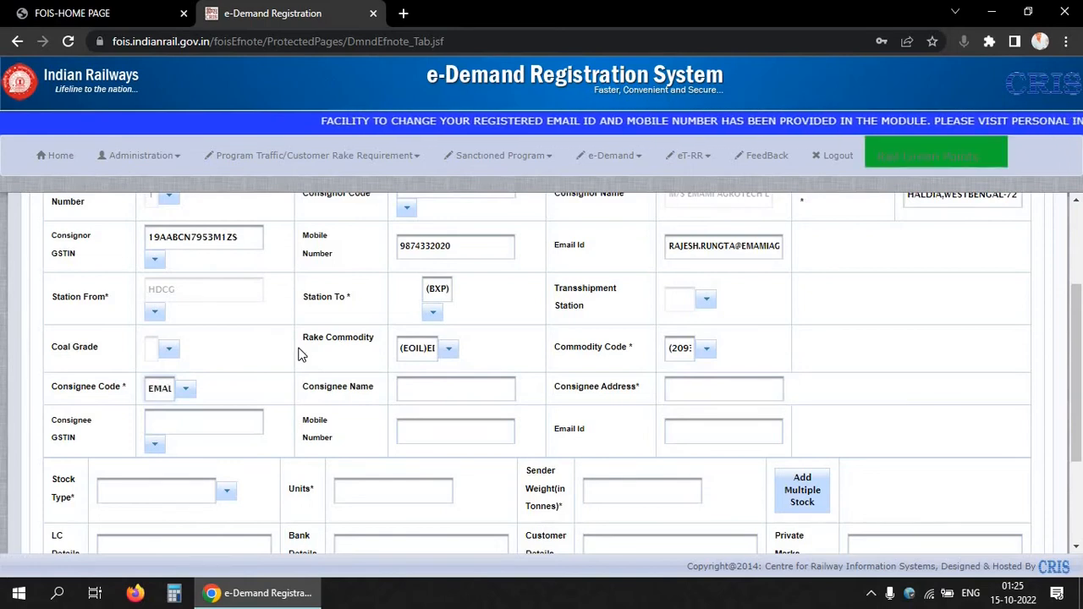
click(184, 391)
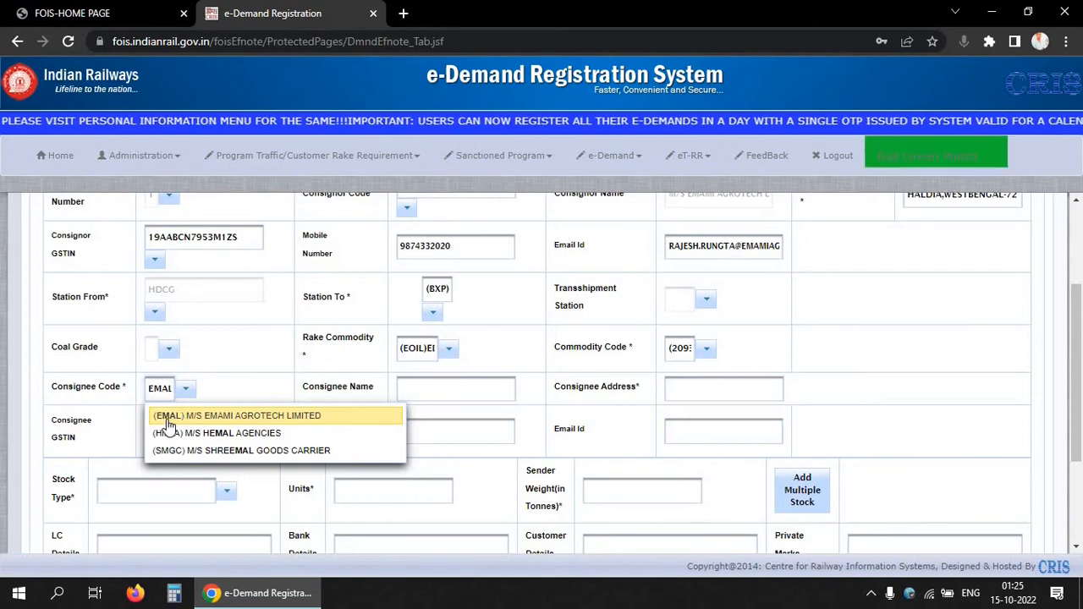
click(172, 419)
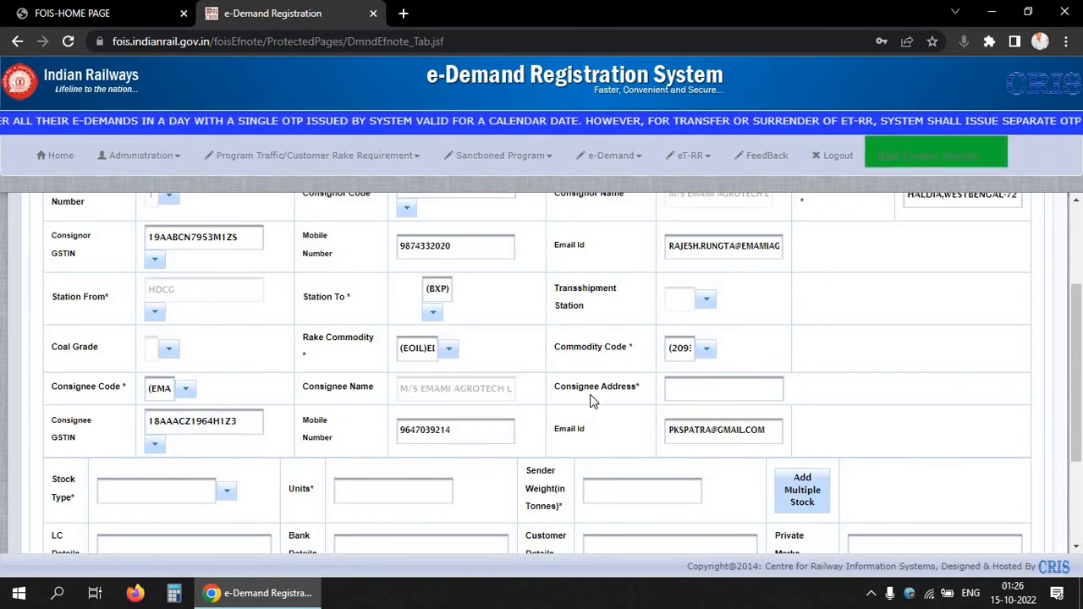
- Fill in the consignee address with the city and state, and check the consignee's GSTIN, mobile number and email entries
click(690, 391)
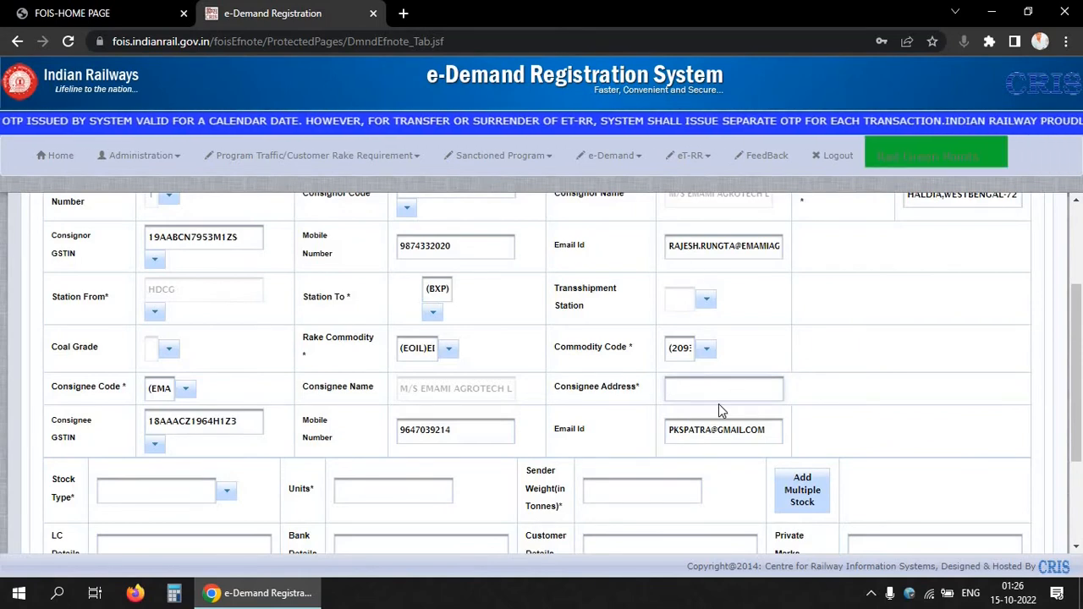
text(BU)
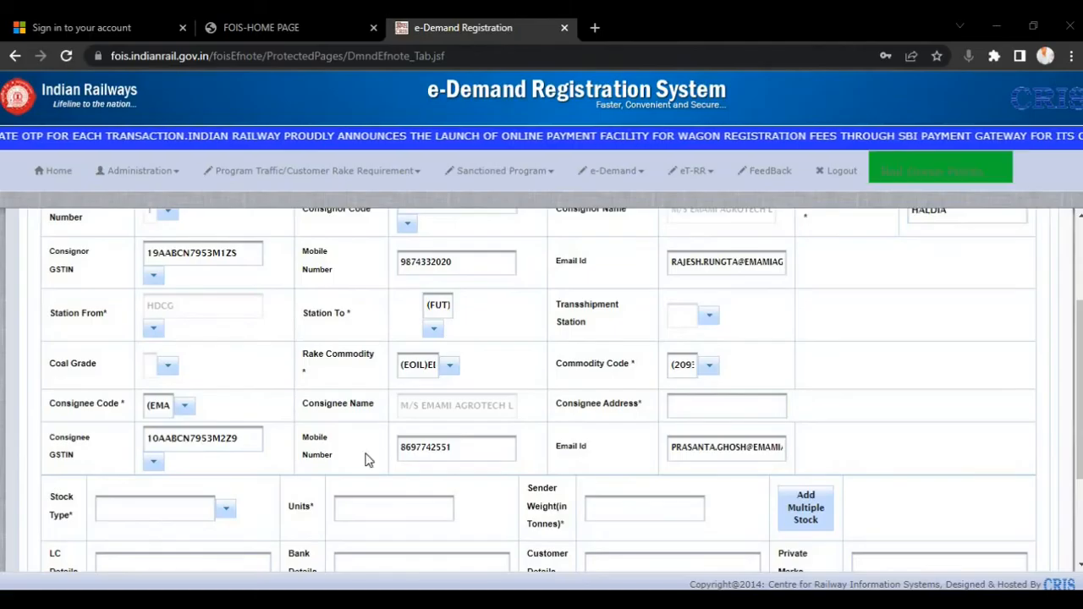
click(682, 410)
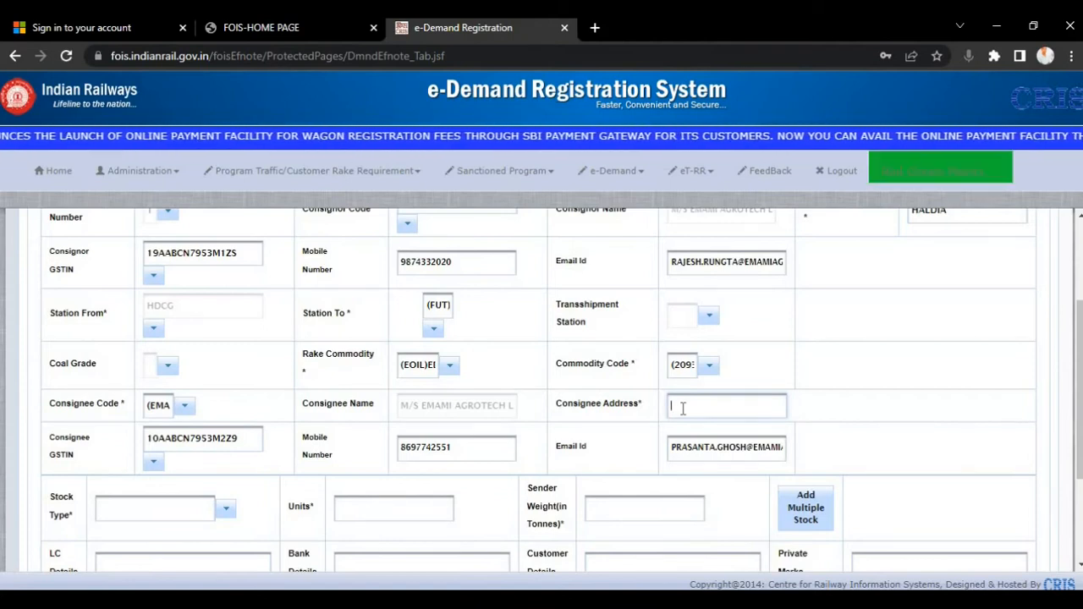
text(PATNA)
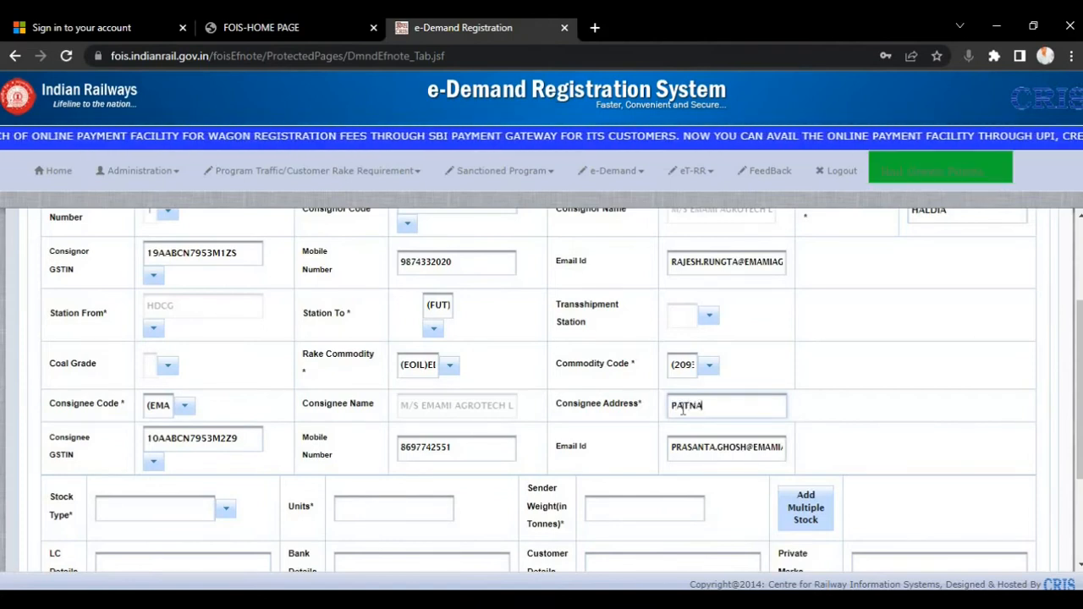
text(,BIHAR)
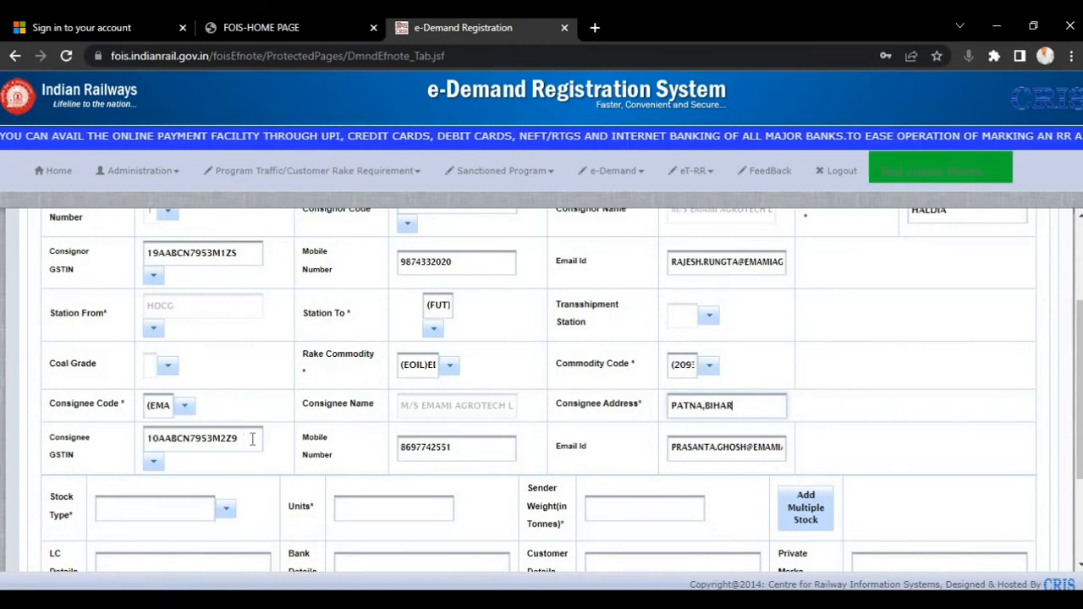
drag(749, 405, 669, 406)
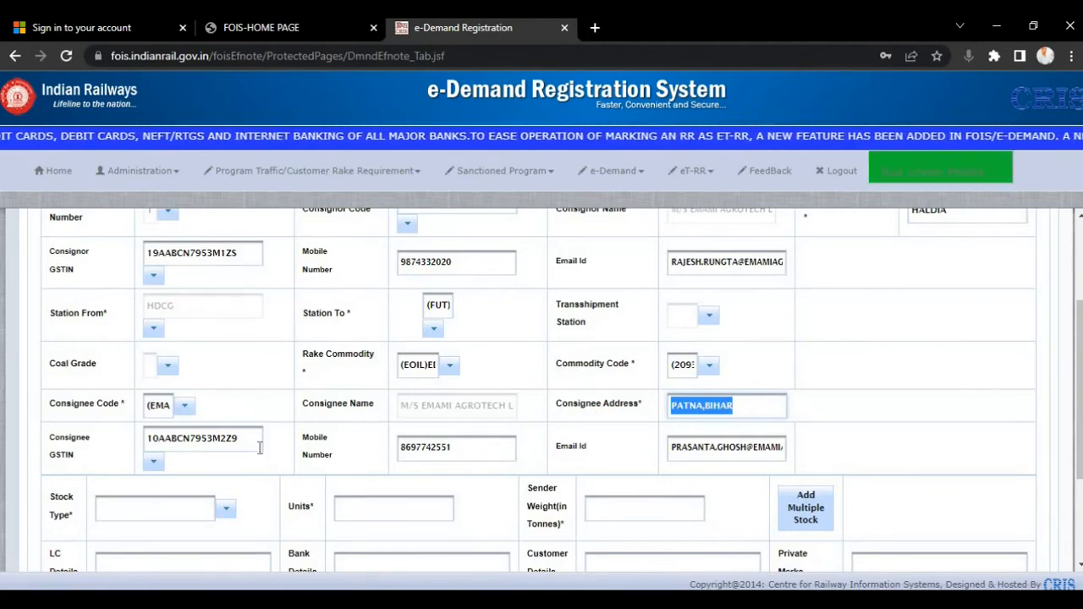
drag(244, 440, 111, 442)
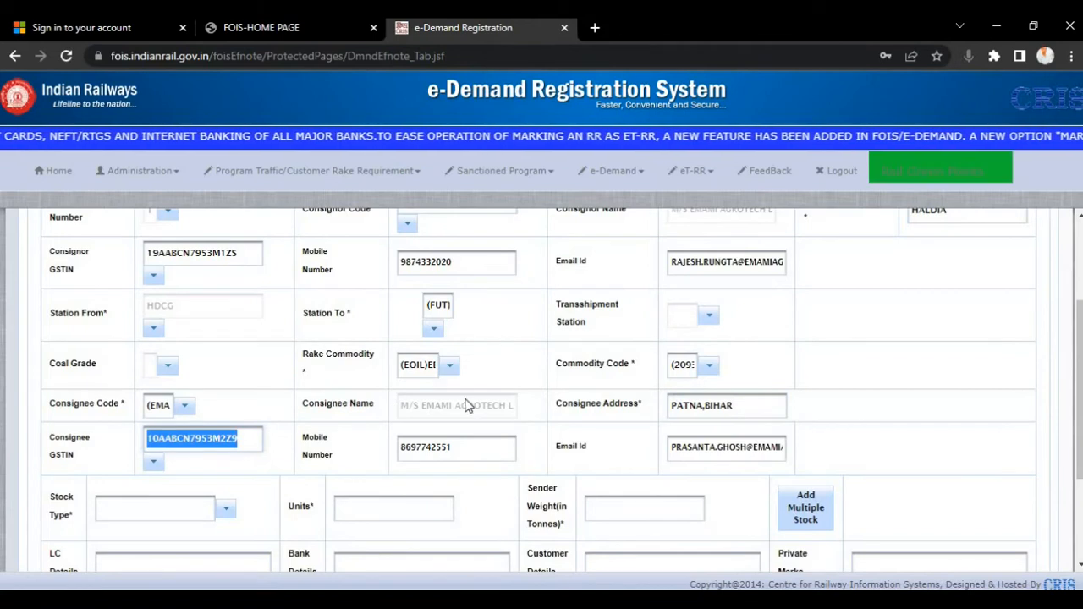
drag(469, 446, 355, 461)
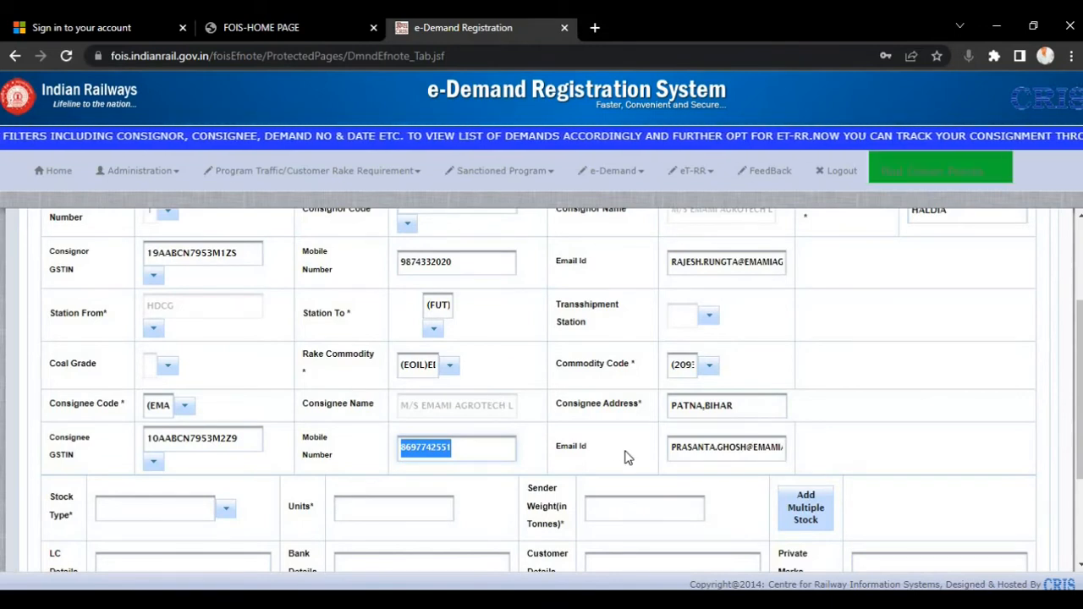
drag(674, 448, 829, 446)
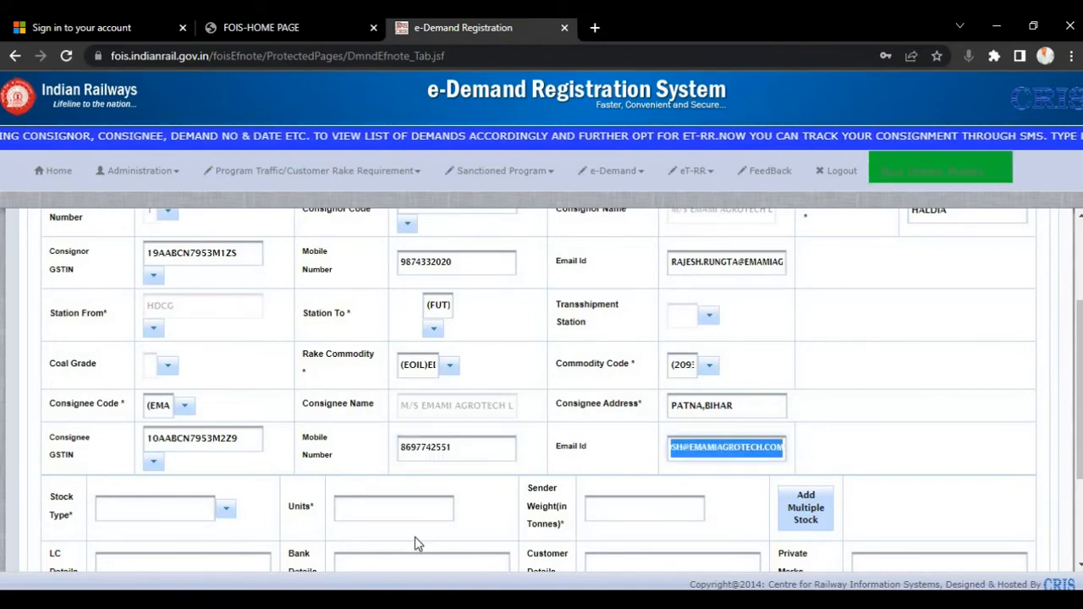
click(288, 488)
- Set the stock type to (BCN)BOGIE COV. AIRBK and the number of units to 42
scroll(292, 474, down, 1)
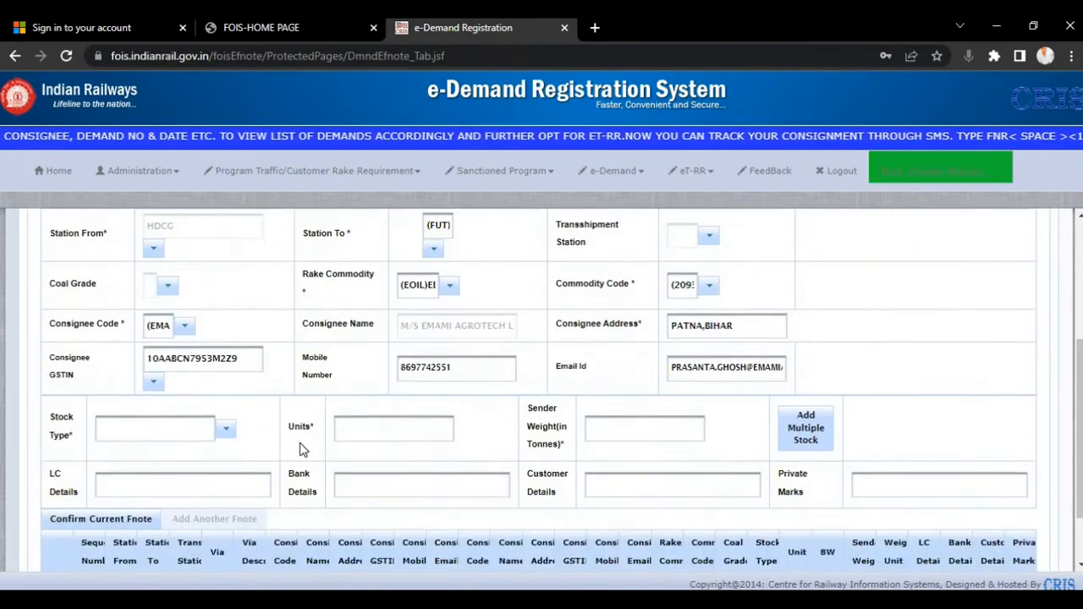
scroll(304, 450, down, 1)
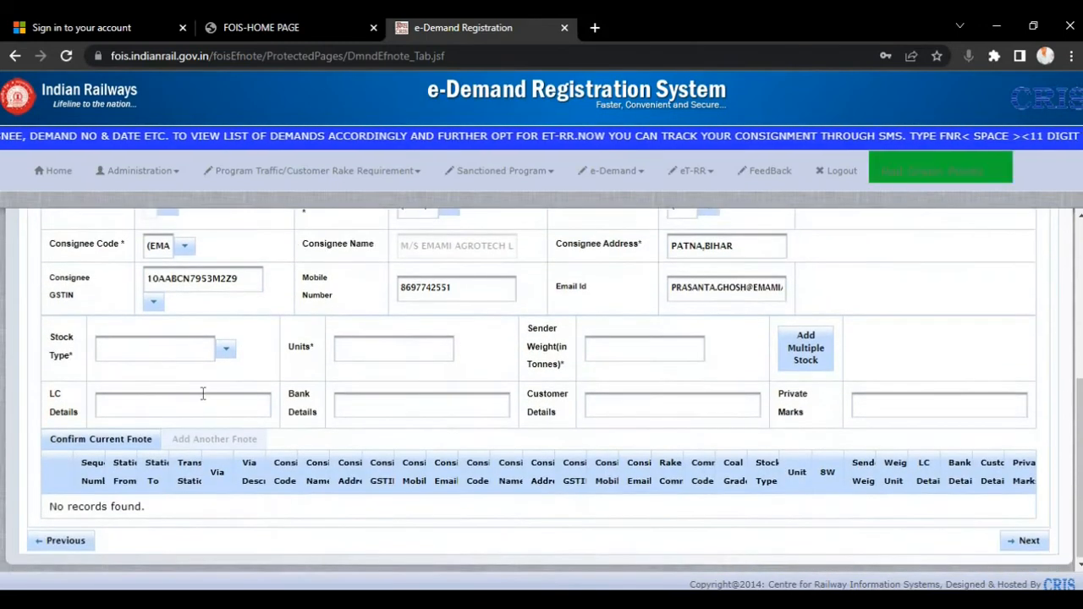
click(127, 349)
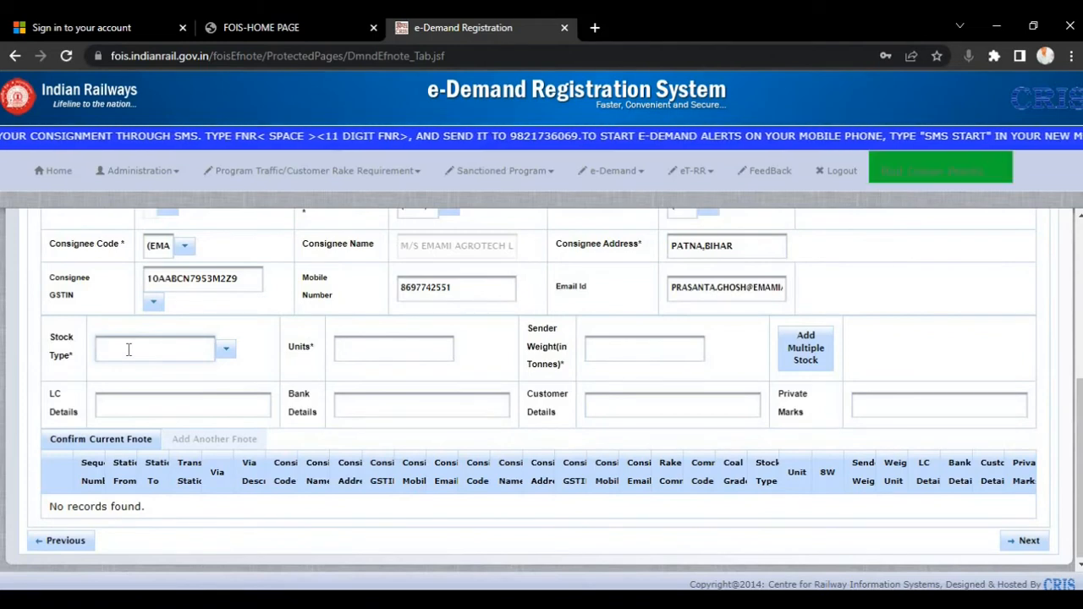
click(128, 349)
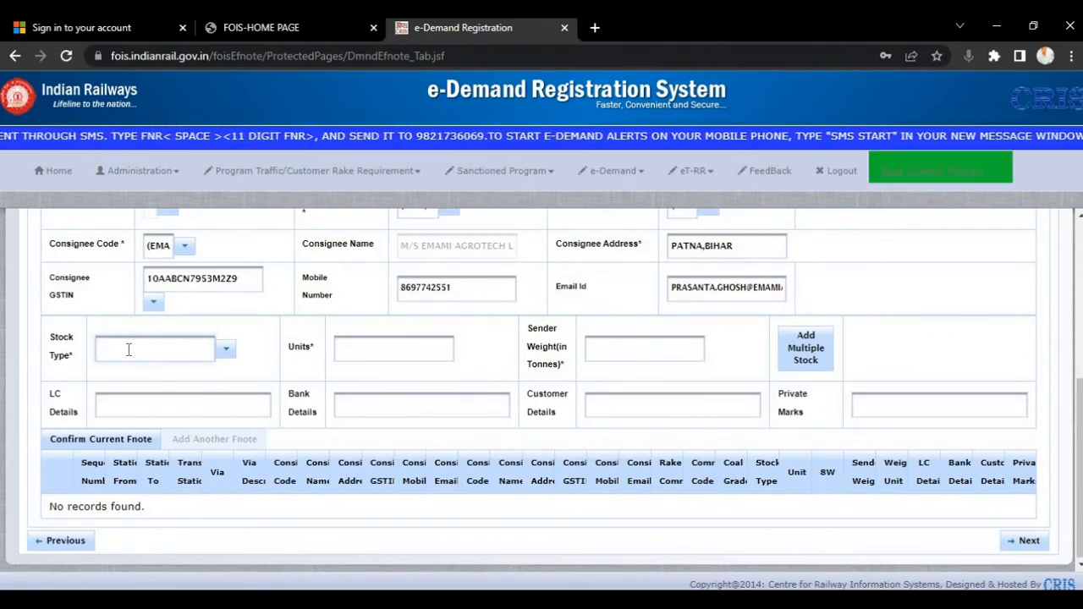
text(BCN)
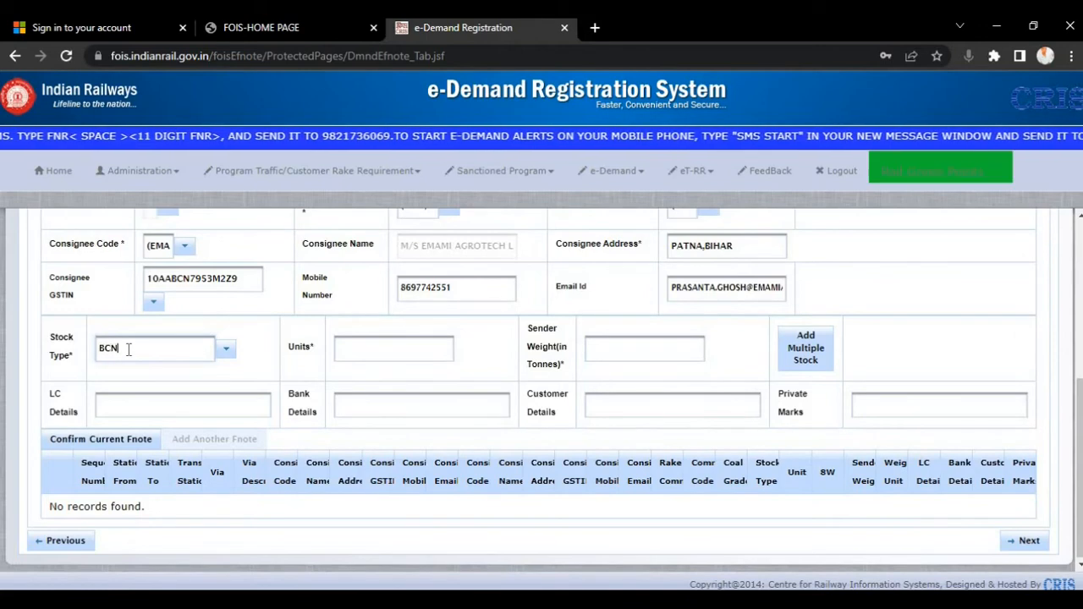
click(128, 420)
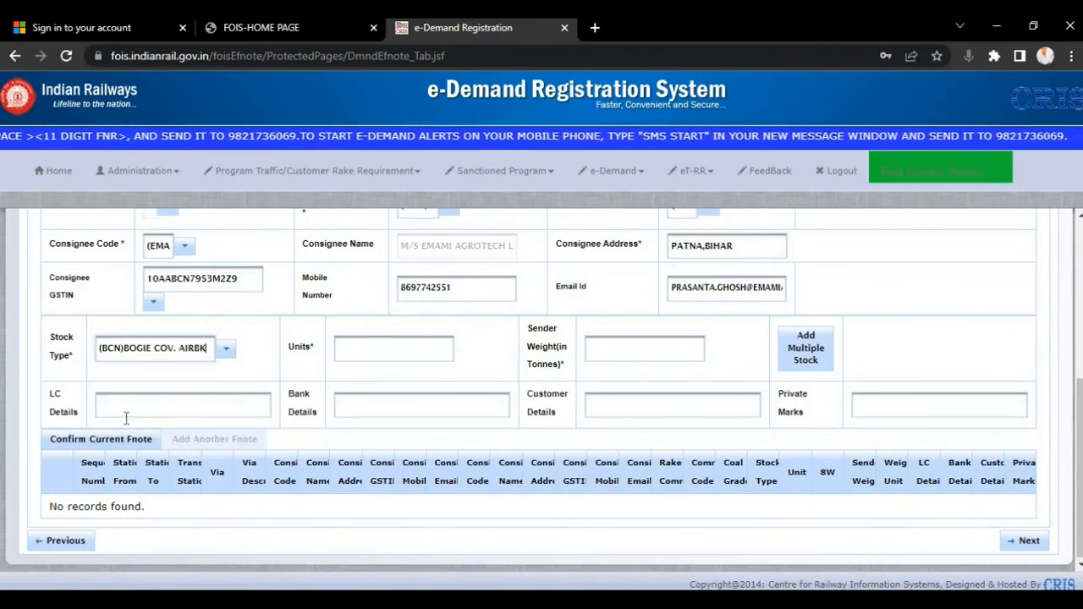
click(390, 352)
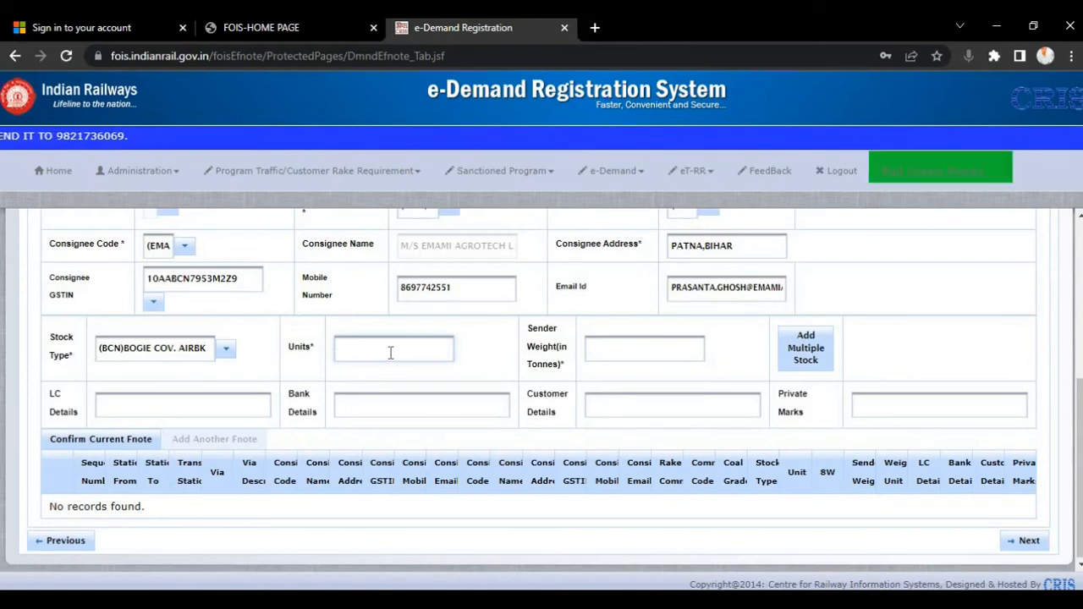
text(42)
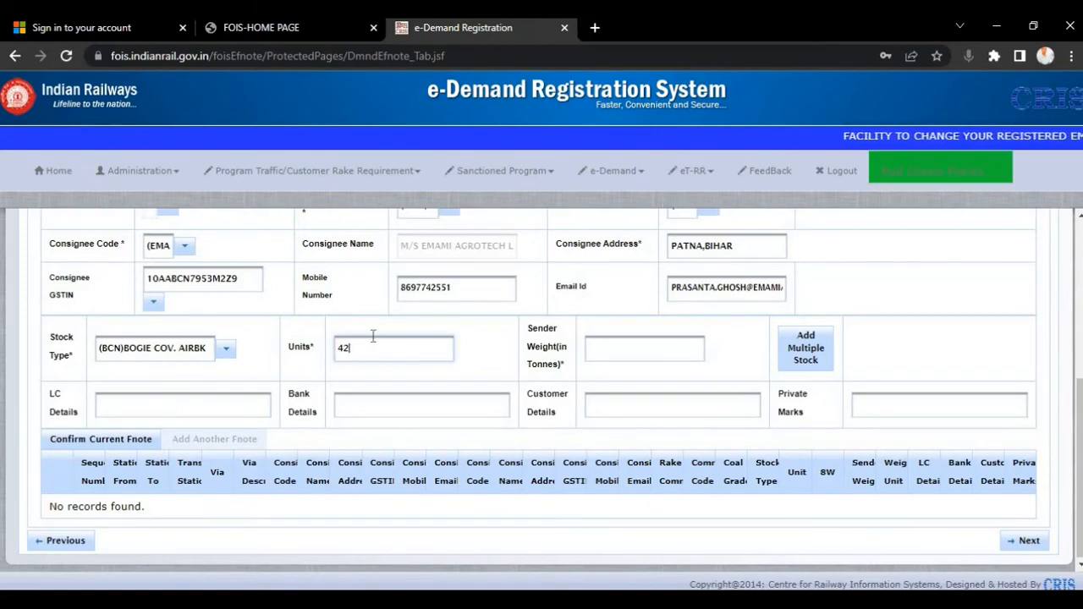
drag(373, 338, 319, 342)
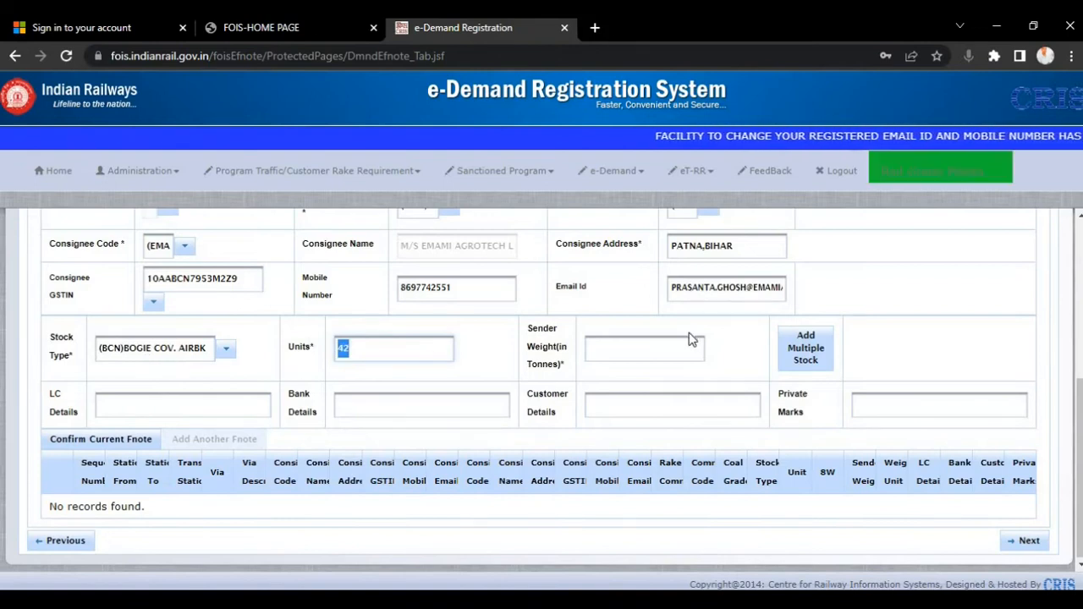
- Set the sender weight to 2500 tonnes and review the station, commodity, consignee and stock entries
click(638, 346)
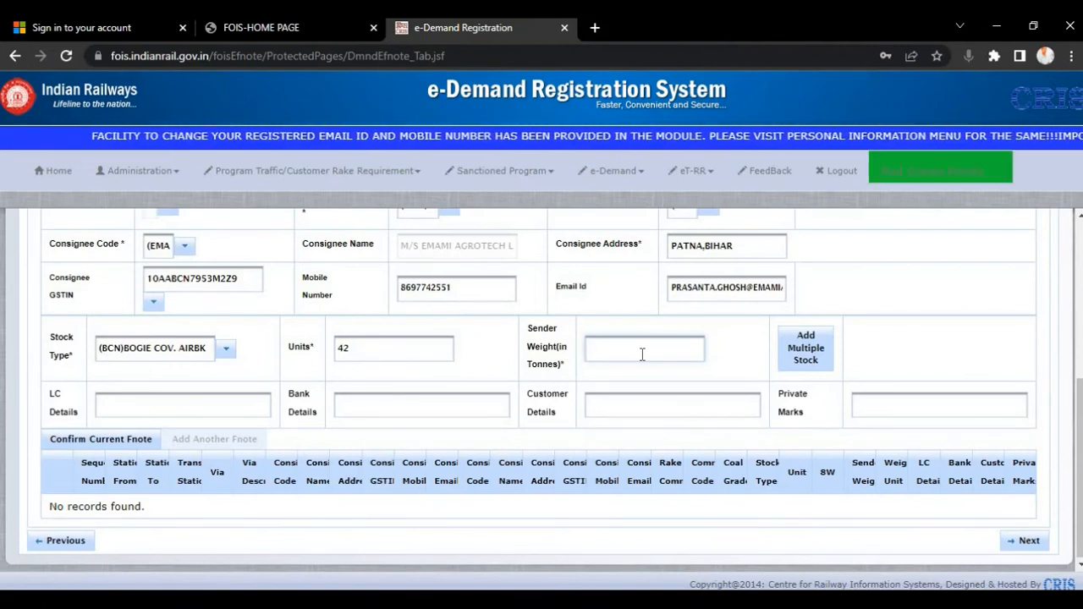
text(2500)
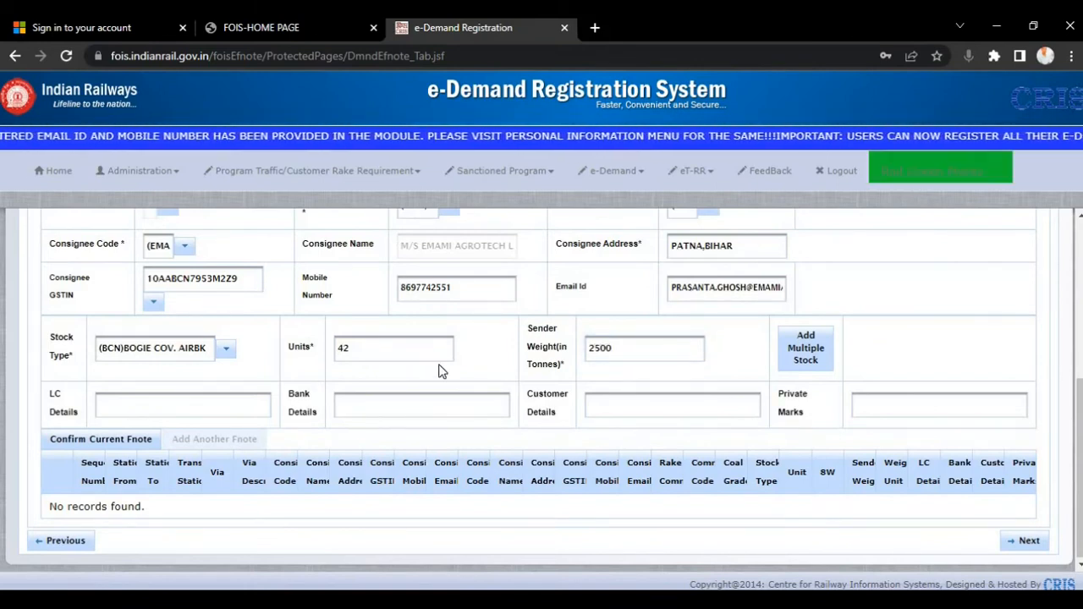
scroll(581, 366, up, 4)
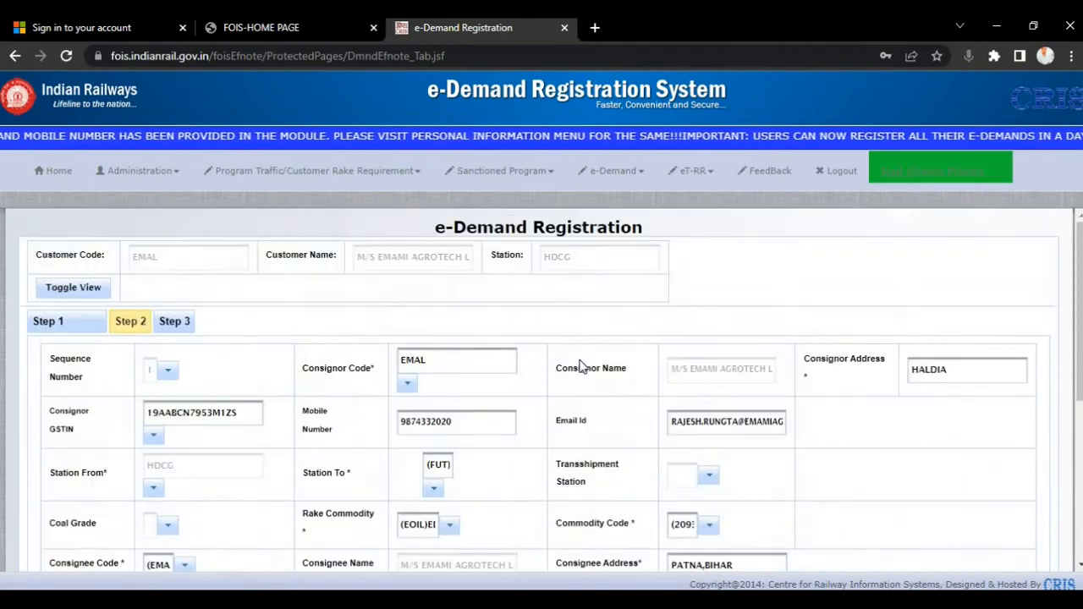
scroll(582, 365, down, 2)
scroll(581, 366, down, 1)
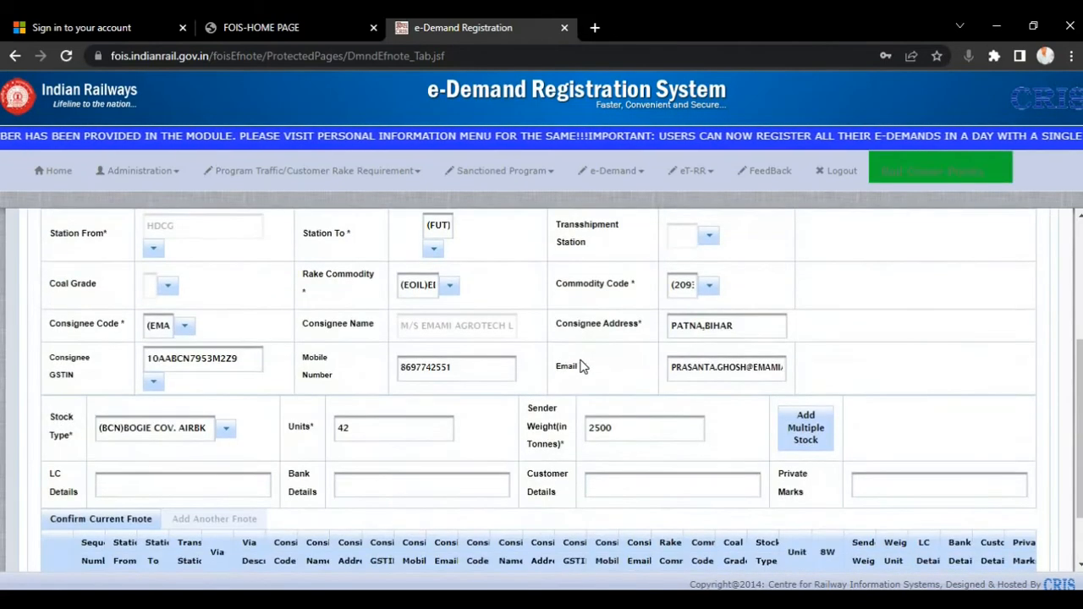
scroll(514, 390, down, 1)
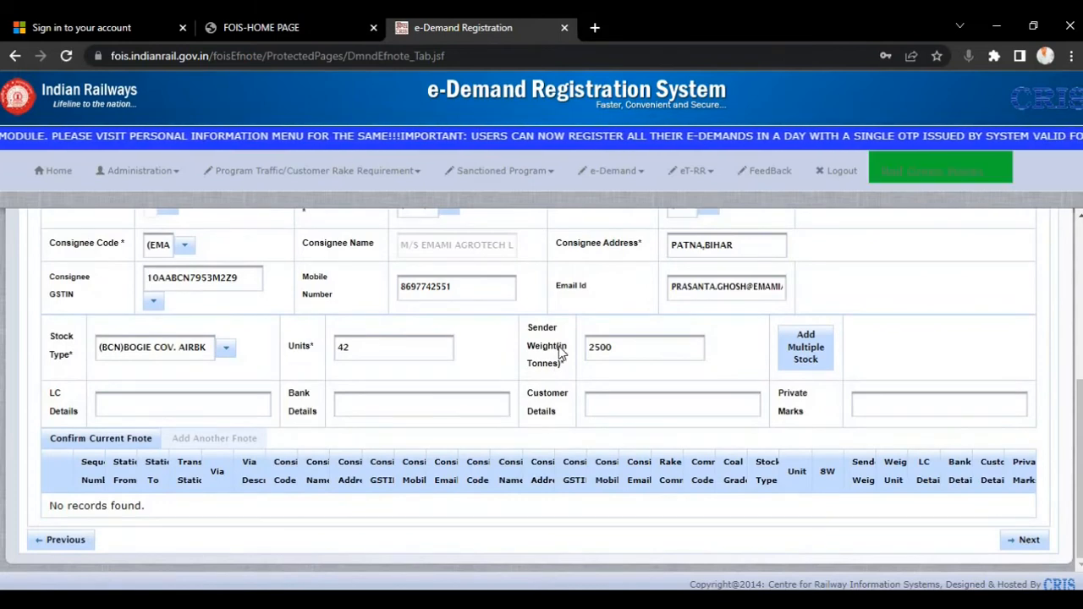
scroll(559, 353, up, 3)
scroll(558, 352, down, 3)
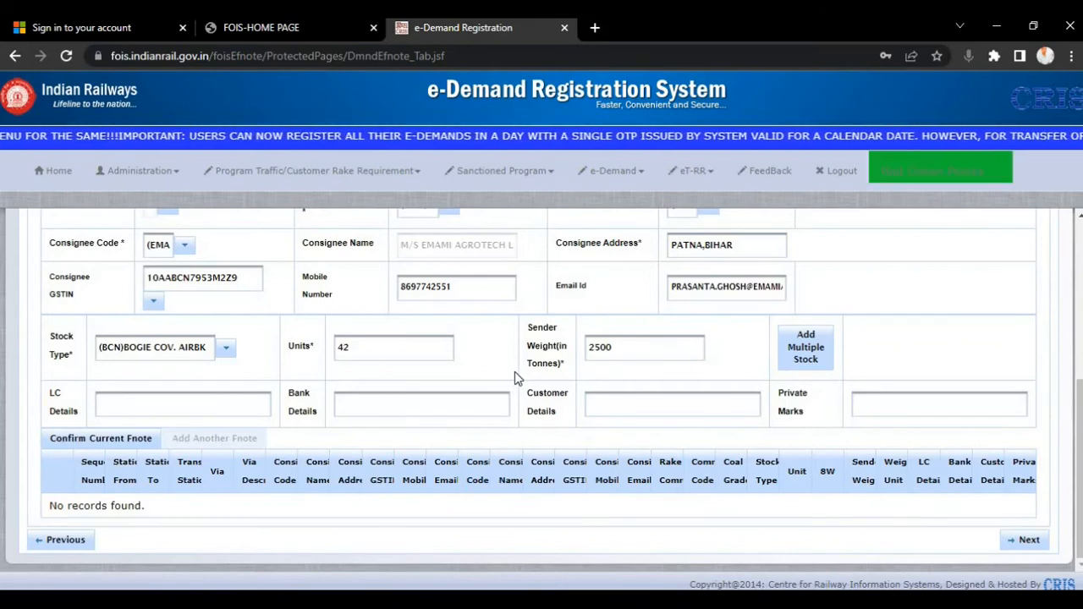
scroll(517, 370, up, 2)
scroll(517, 375, down, 2)
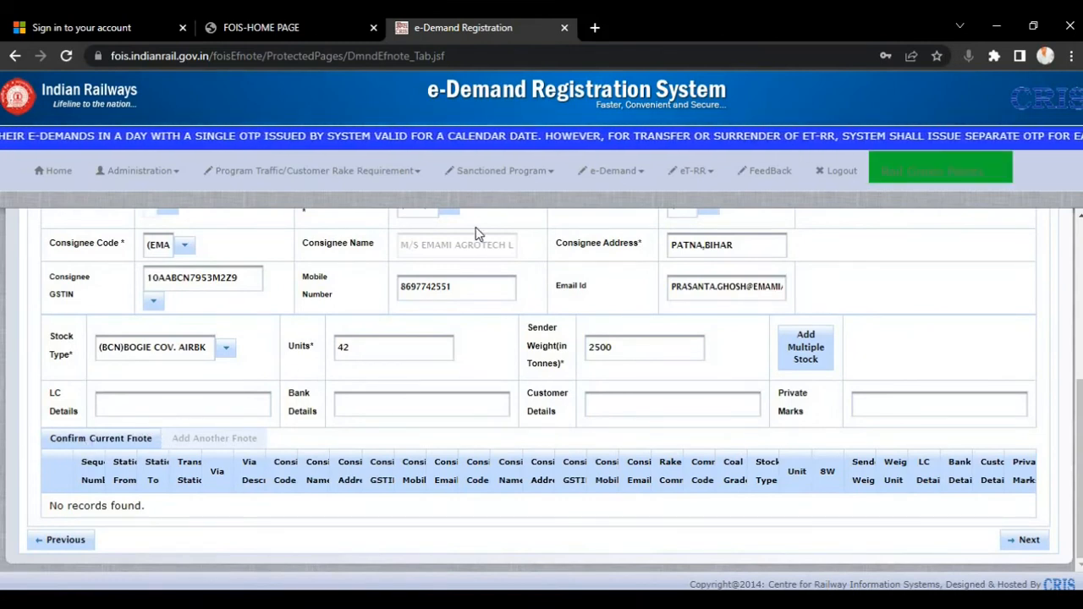
- Confirm the current forwarding note, select its row in the list and proceed to Step 3
click(98, 443)
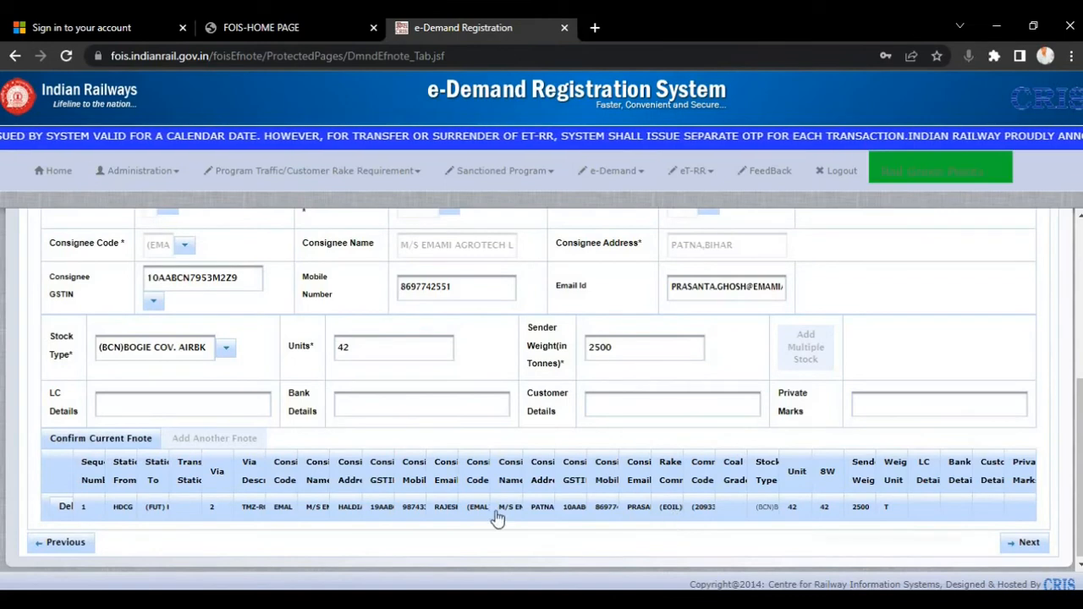
click(625, 512)
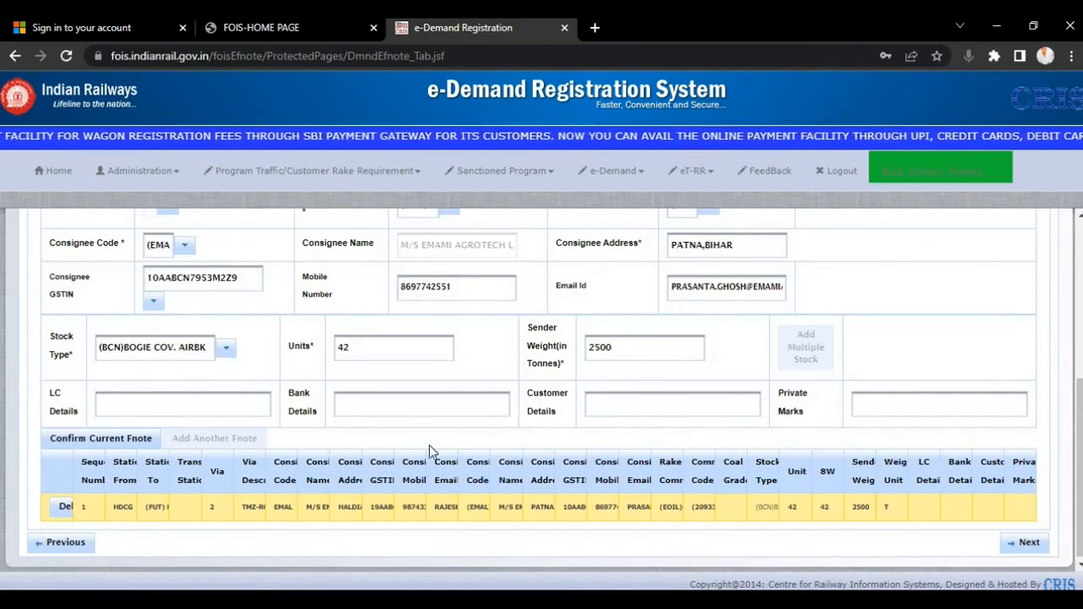
click(1022, 544)
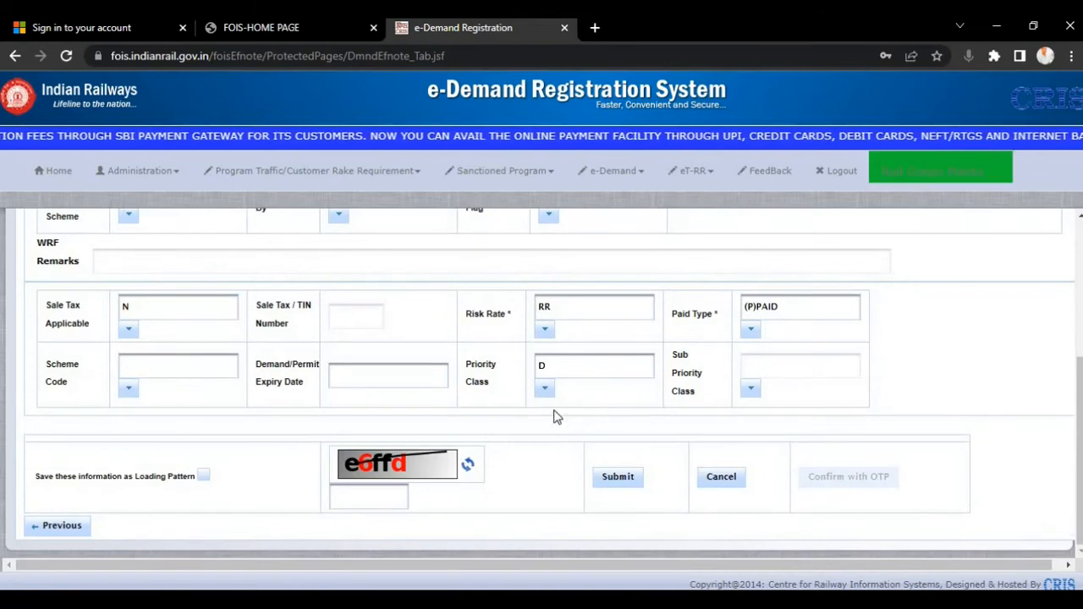
- Set the Freight Advance Scheme to N in the Step 3 details
scroll(484, 365, up, 2)
scroll(484, 366, up, 1)
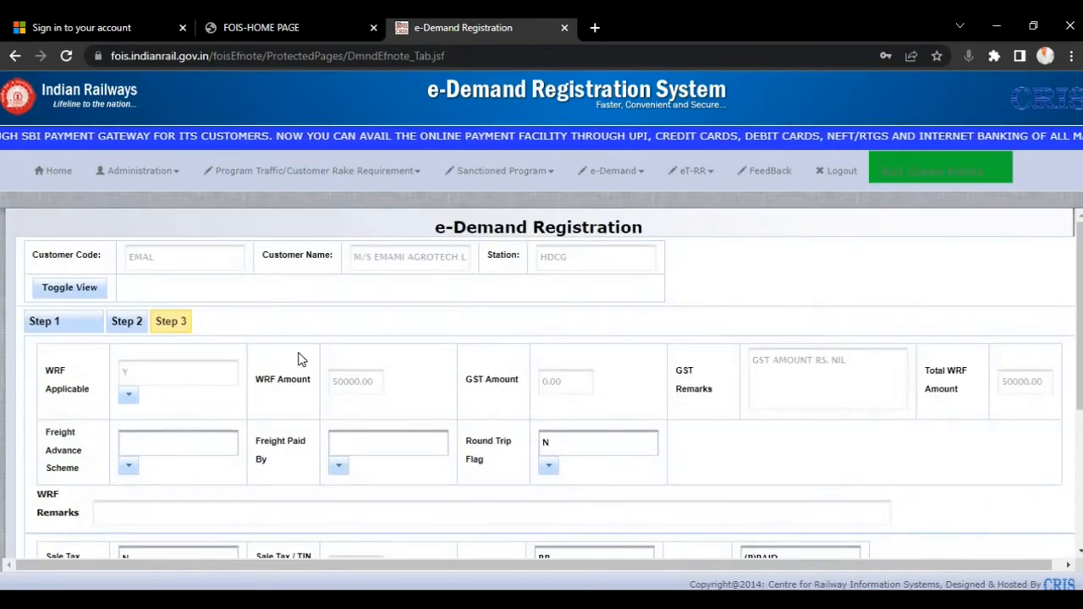
scroll(297, 358, down, 2)
scroll(297, 358, up, 1)
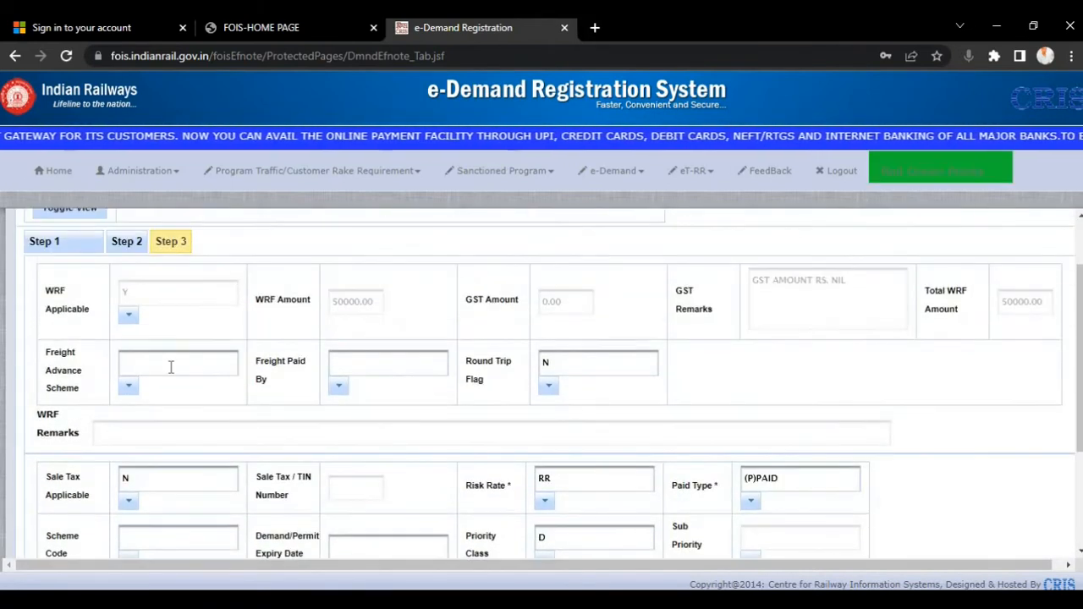
click(155, 363)
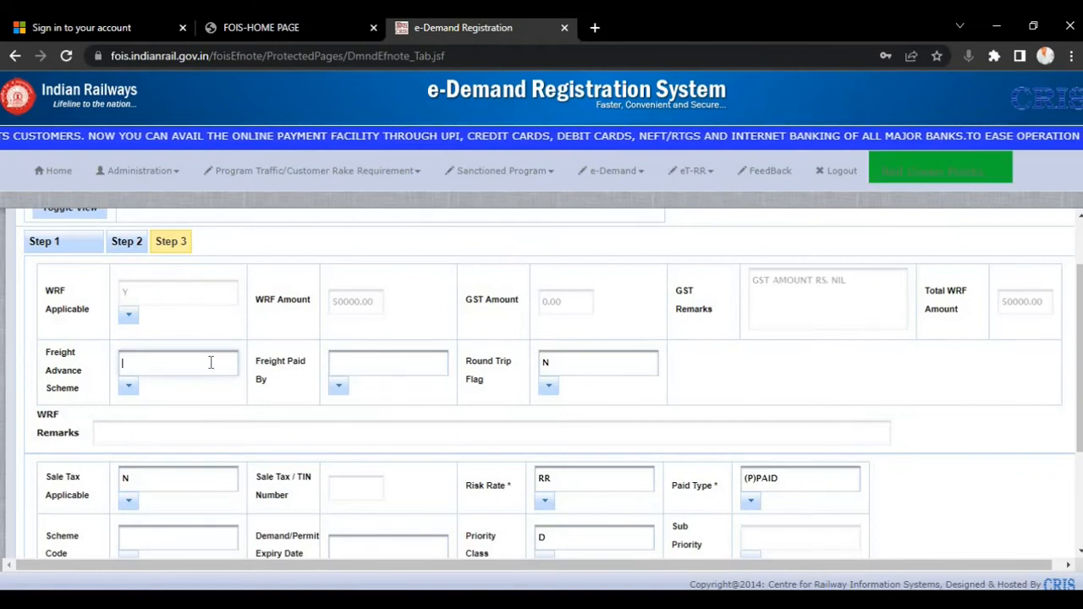
text(N)
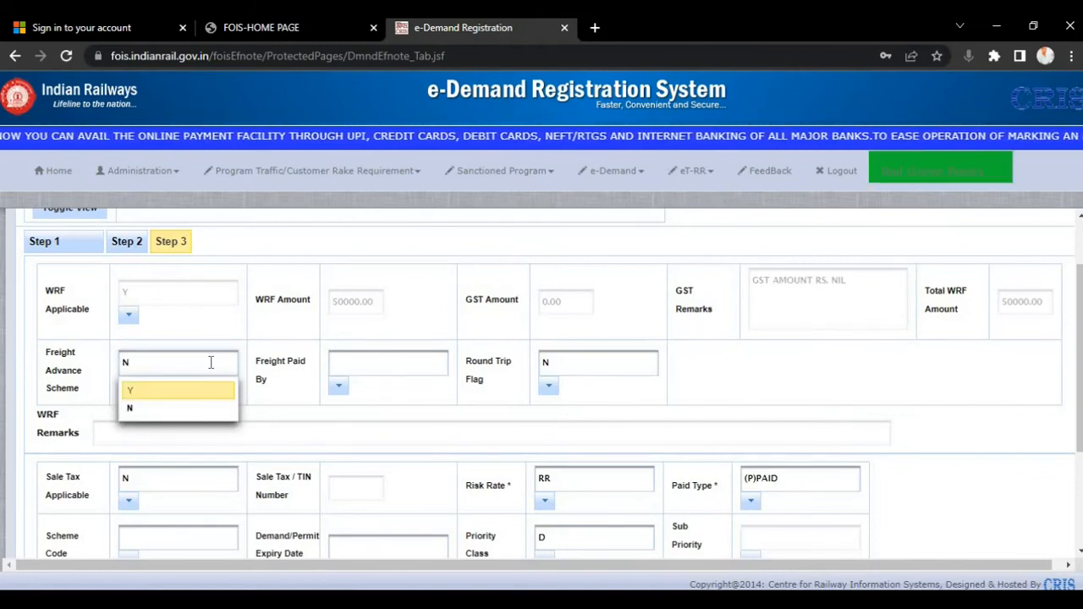
click(138, 411)
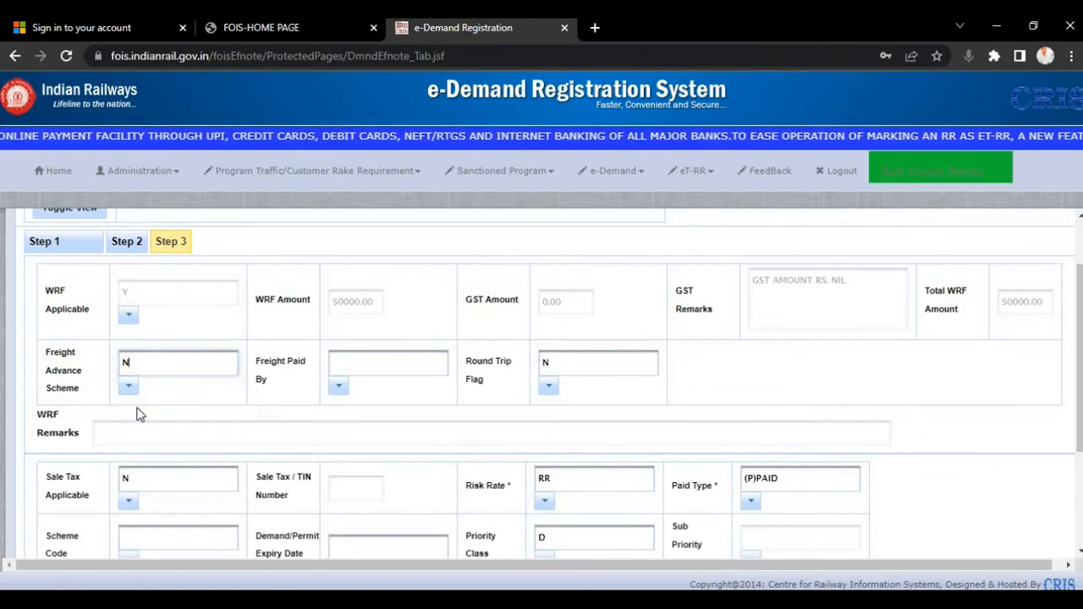
- Set Freight Paid By to (CNSR)CONSIGNOR and check the risk rate and paid type entries
click(379, 362)
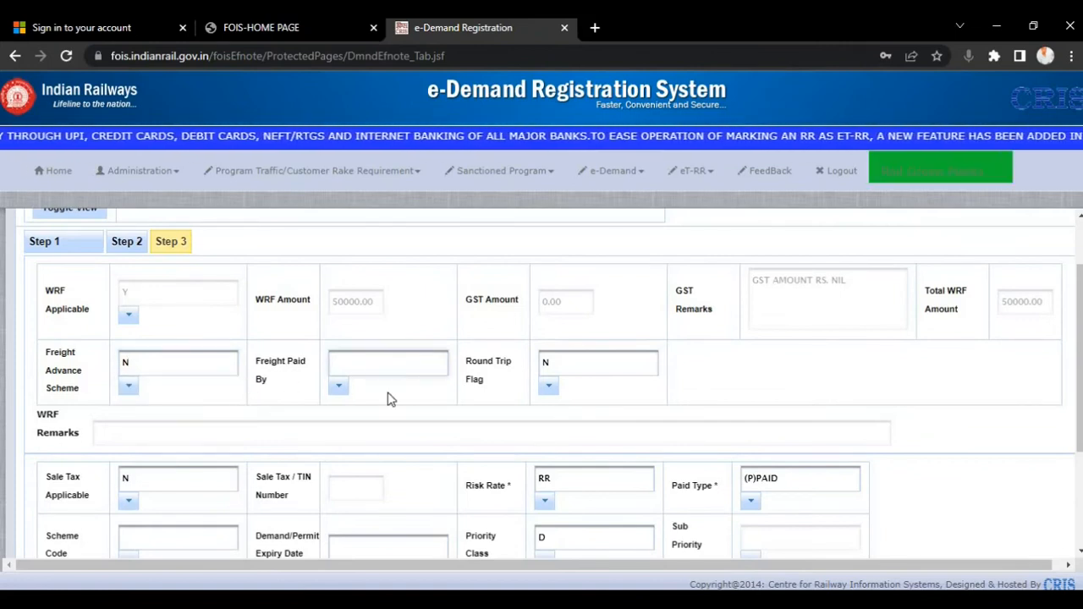
text(CNSR)
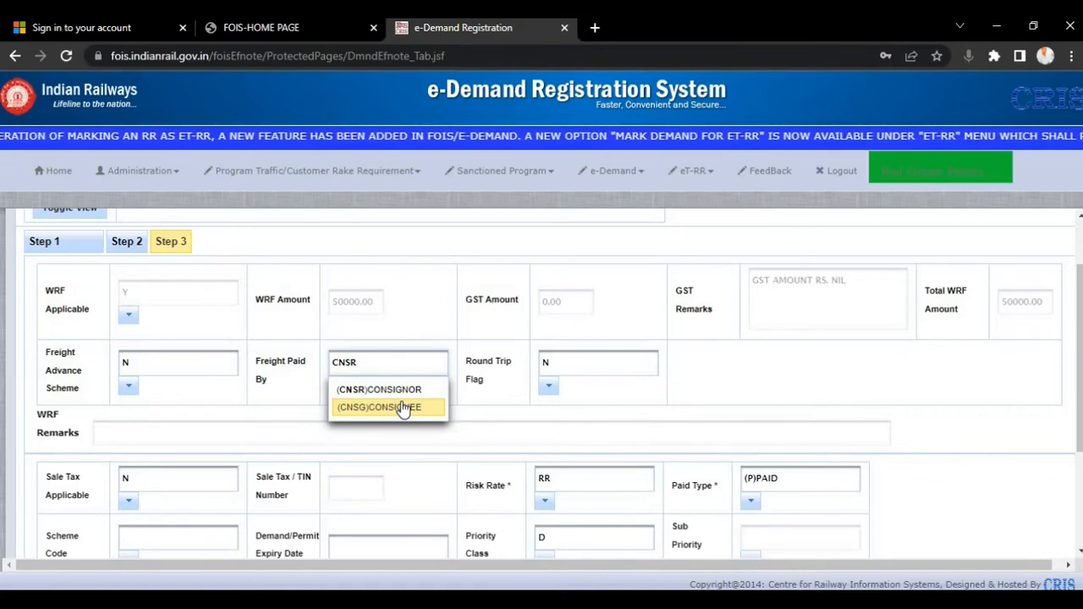
click(404, 391)
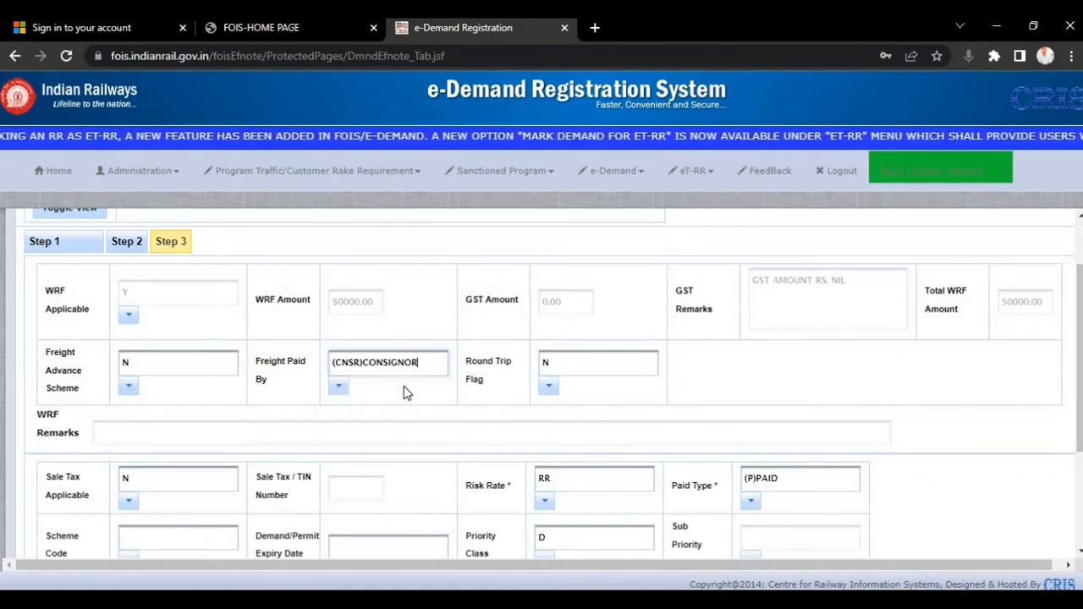
scroll(411, 435, down, 2)
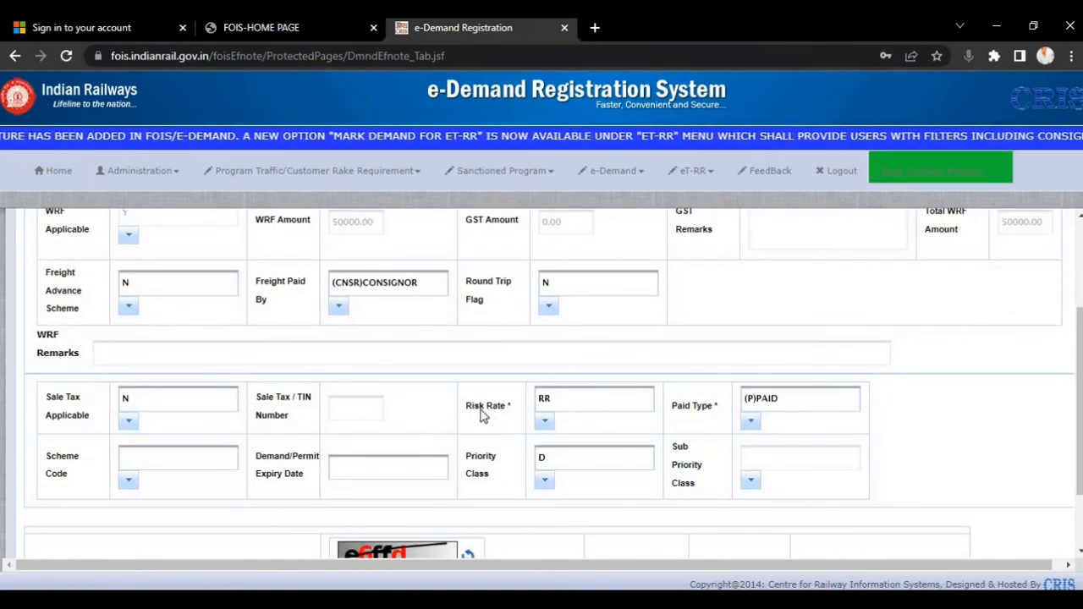
drag(564, 398, 506, 430)
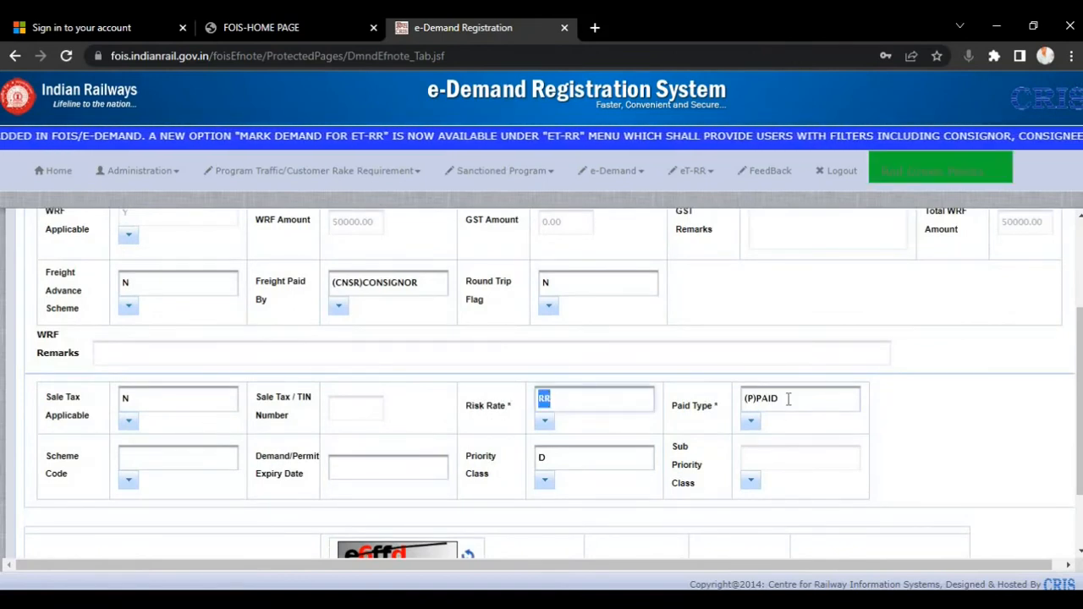
drag(780, 398, 740, 330)
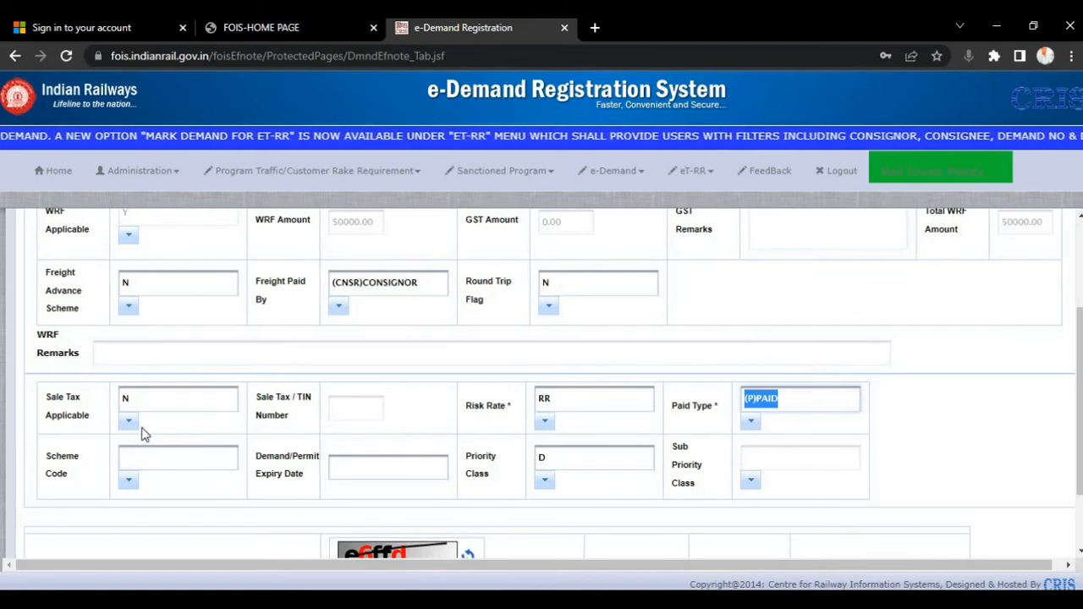
- Fill in the captcha code, submit the e-Demand and confirm the legal declaration
scroll(229, 343, down, 2)
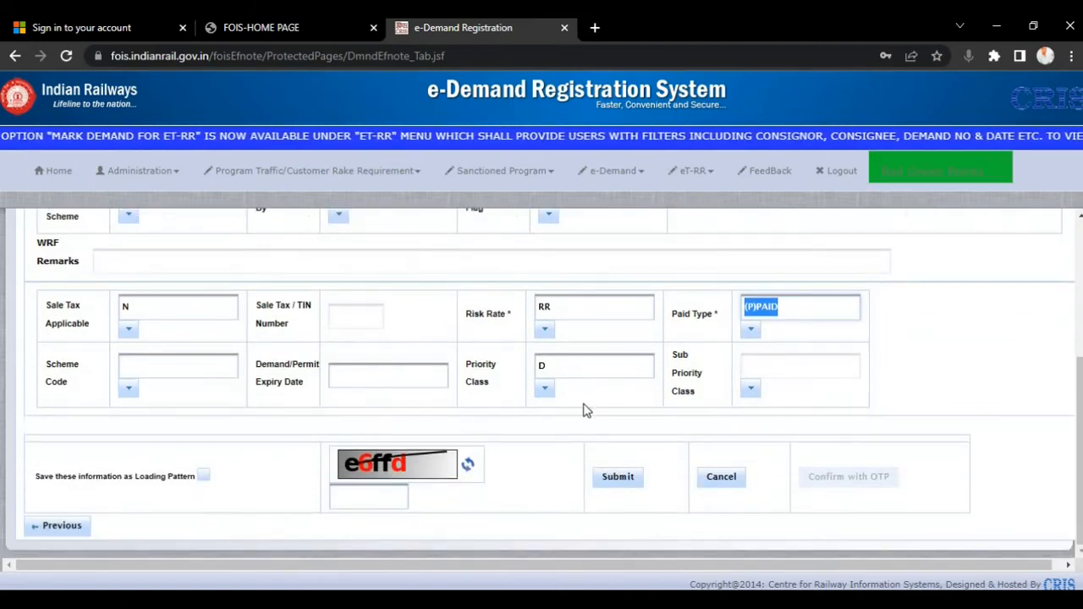
click(371, 500)
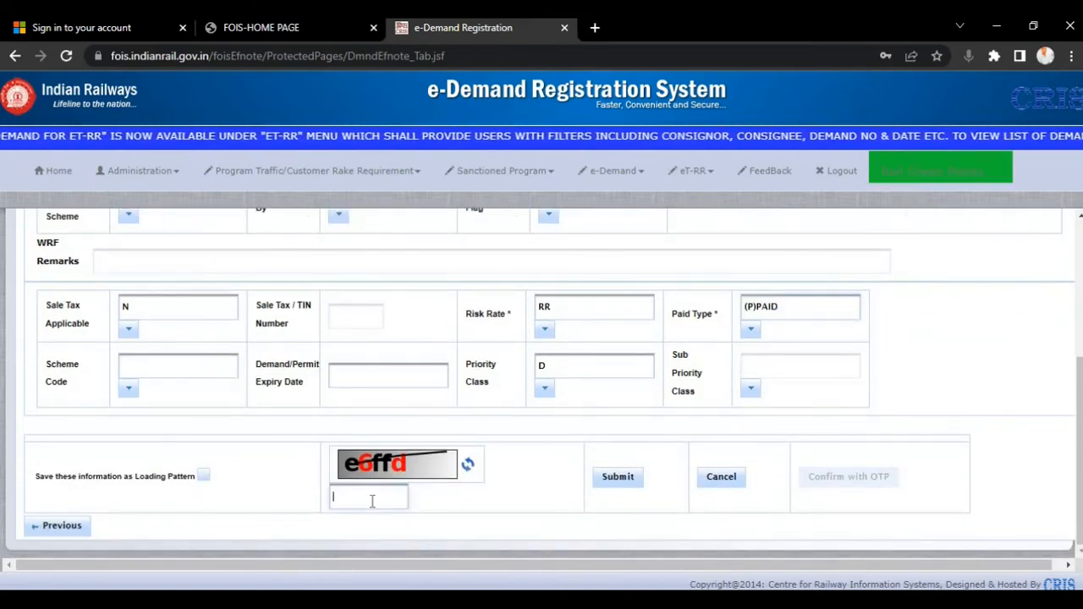
text(e)
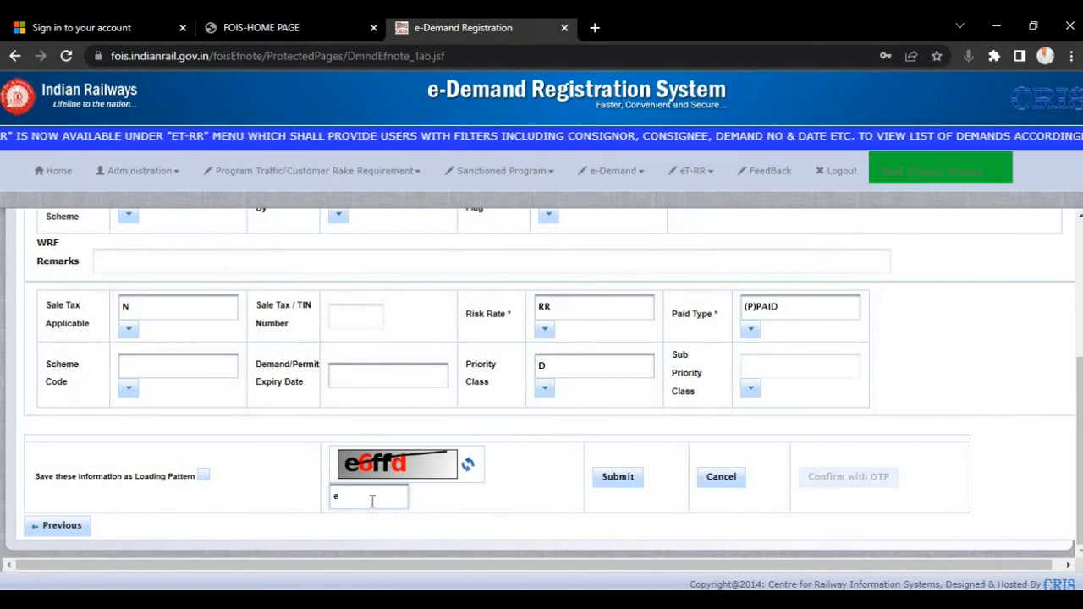
text(6ffd)
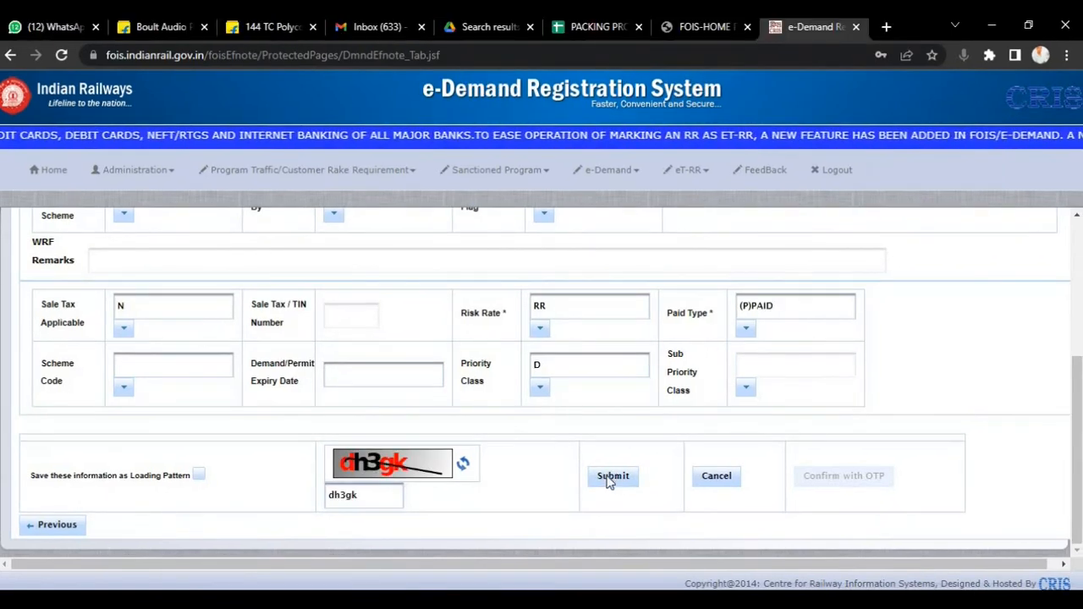
click(609, 480)
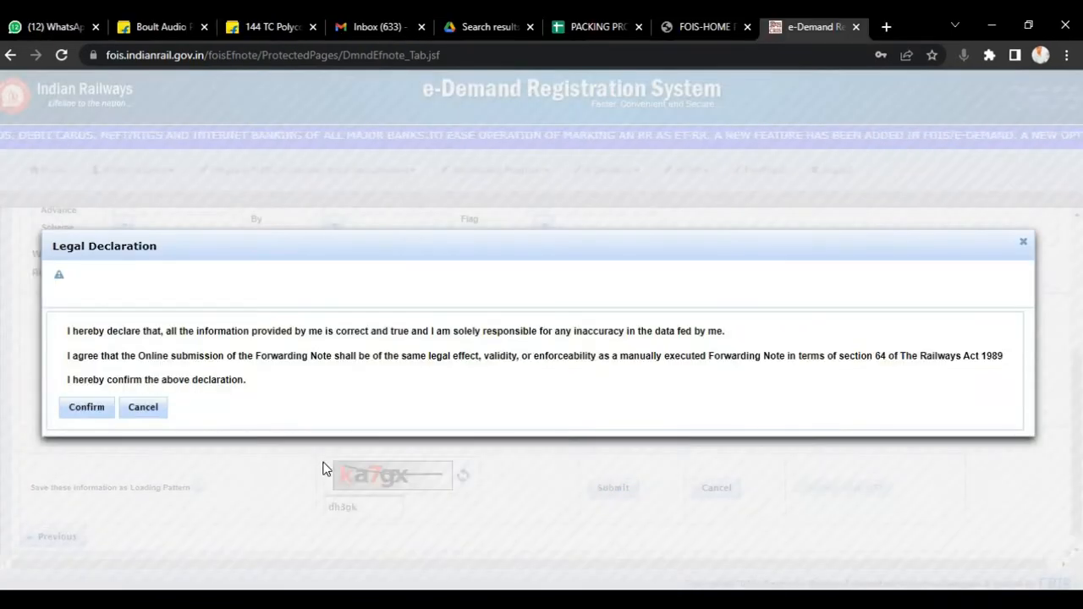
click(88, 410)
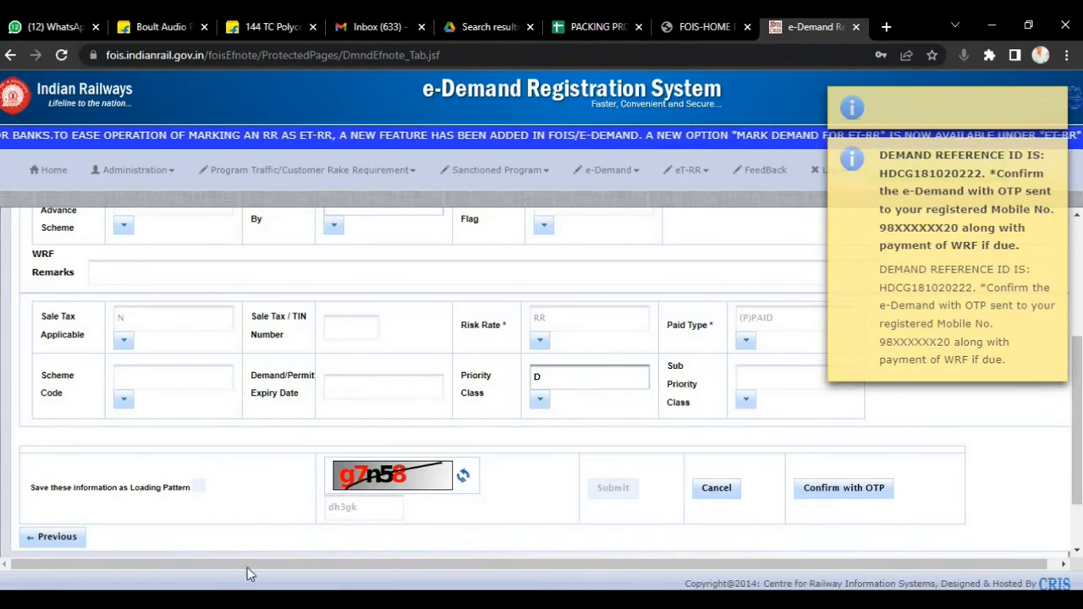
- Review the submission notice and start the OTP confirmation of the e-Demand
scroll(616, 543, down, 1)
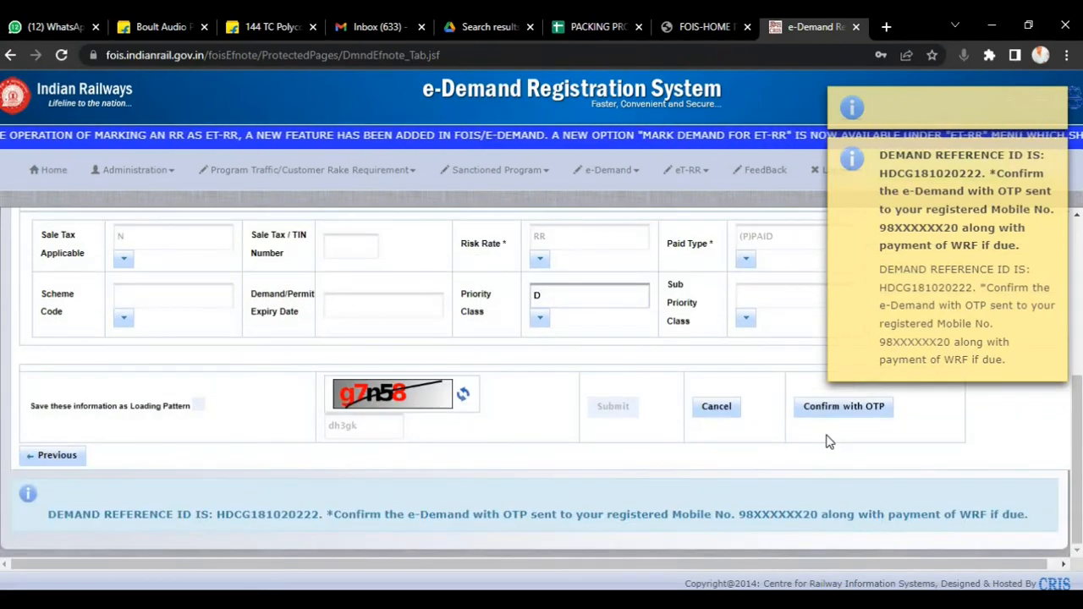
scroll(832, 445, up, 1)
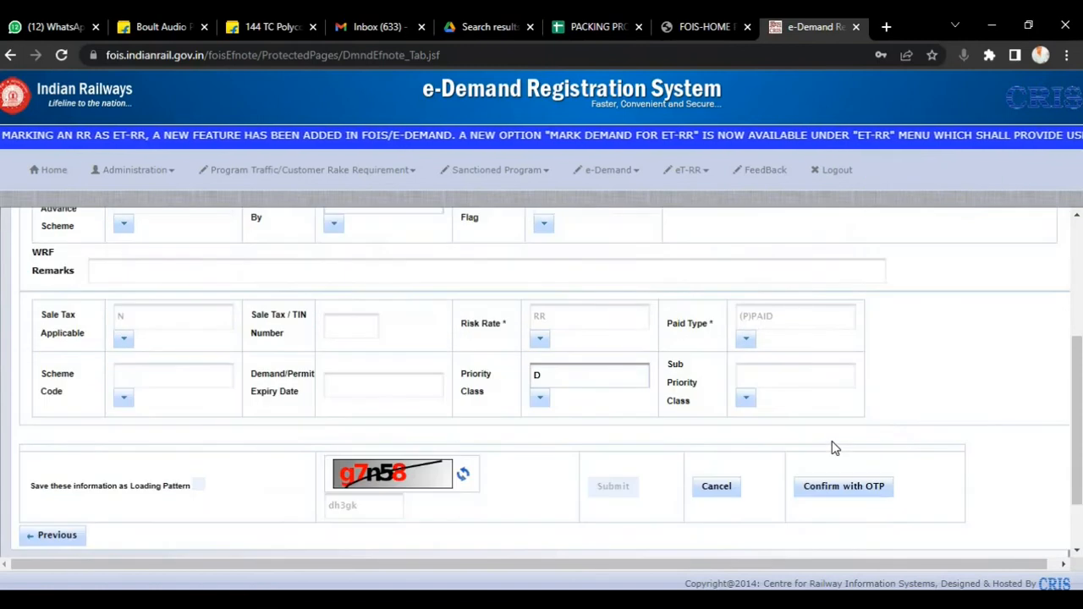
click(853, 489)
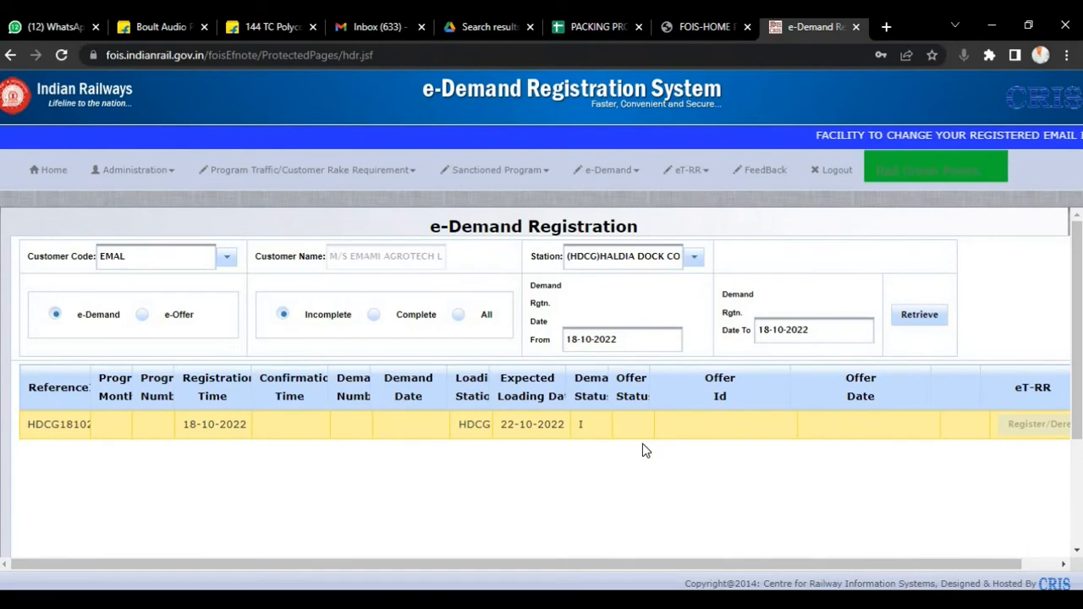
- Open the details of the incomplete e-Demand in the list and examine its forwarding note, WRF and payment entries
scroll(648, 449, down, 2)
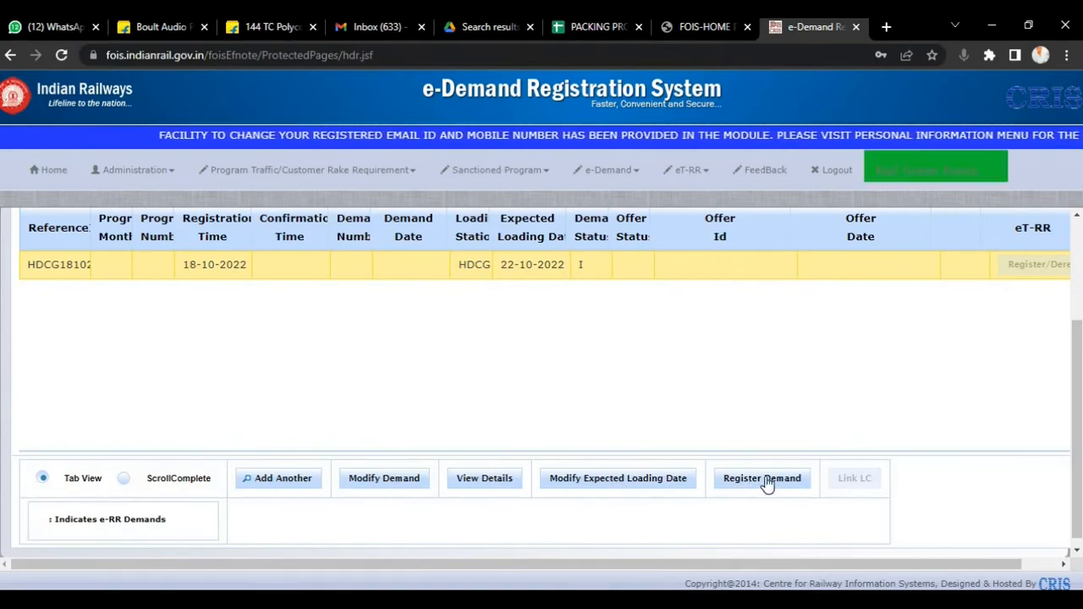
click(497, 483)
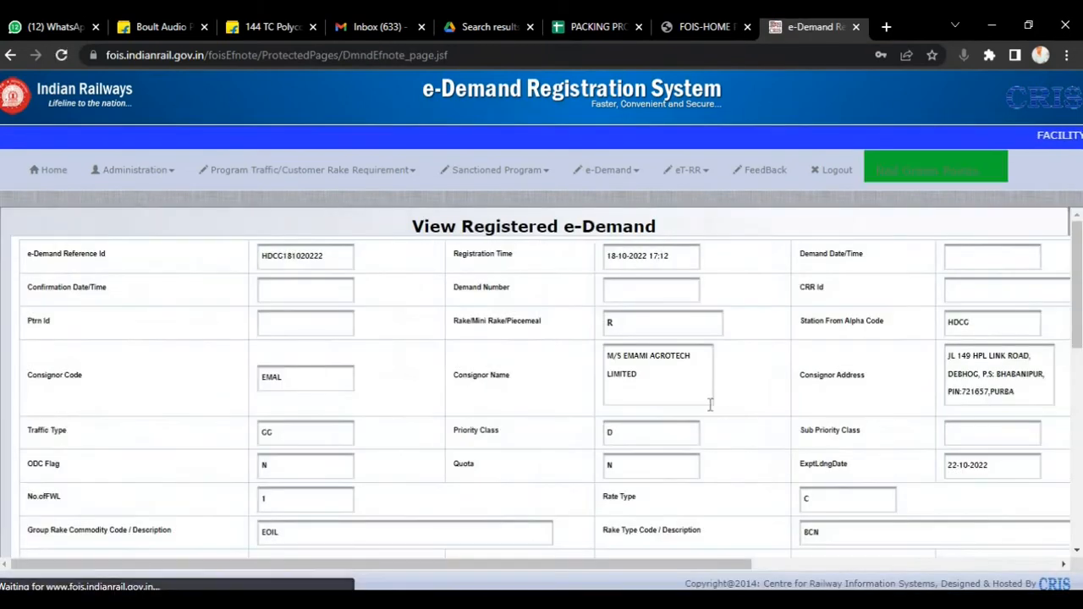
scroll(707, 409, down, 10)
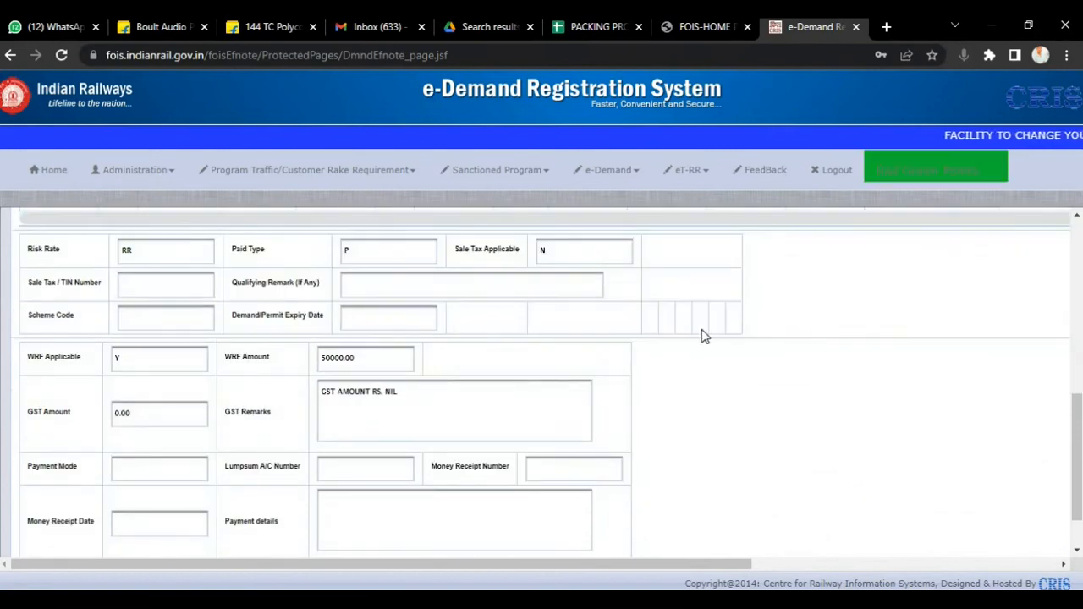
scroll(772, 354, up, 3)
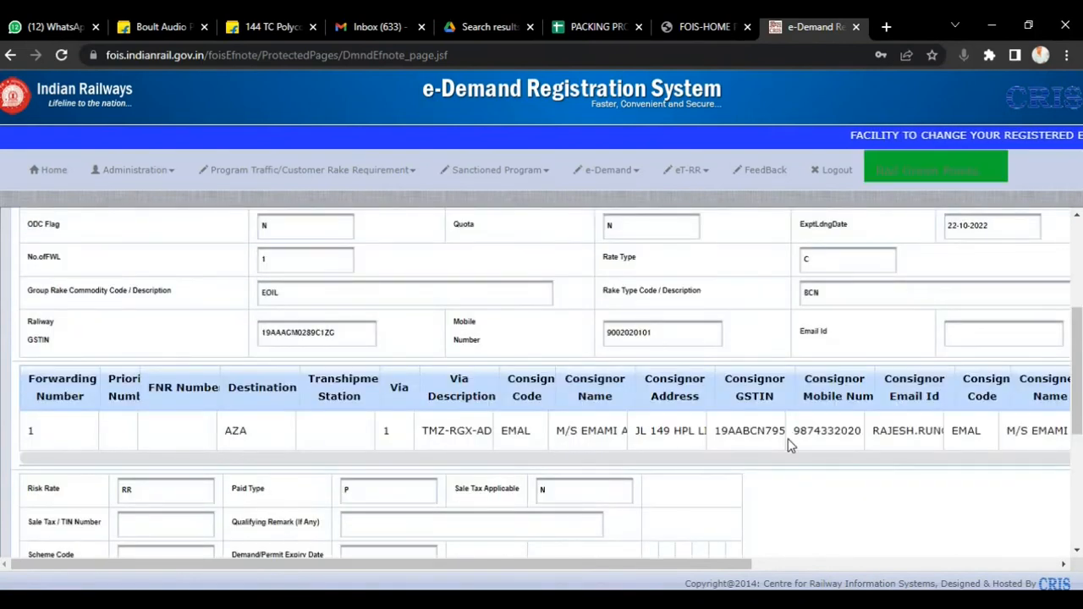
scroll(753, 452, down, 4)
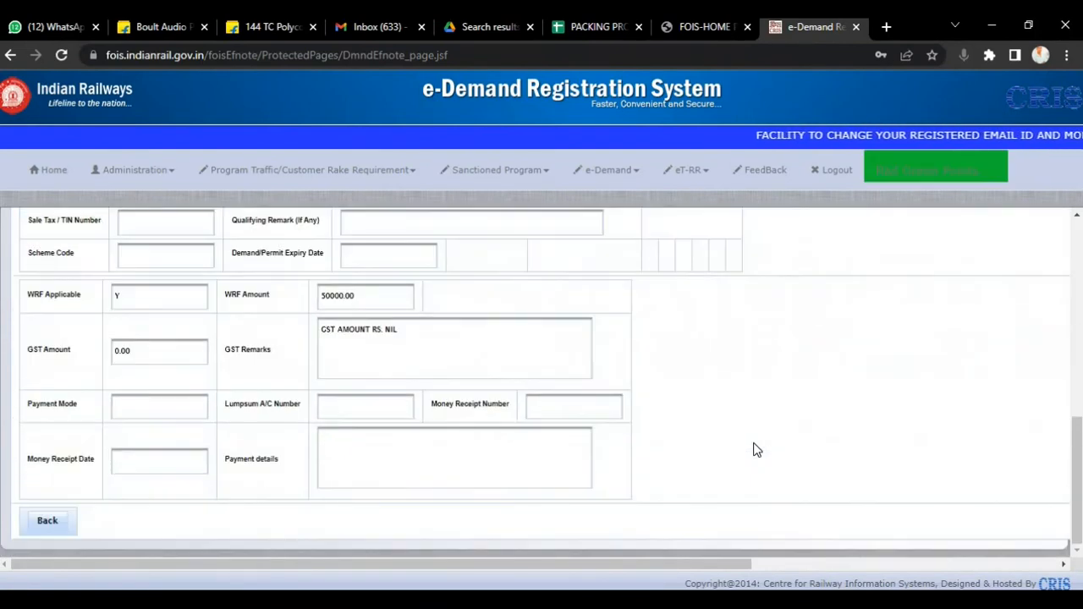
- Return to the e-Demand list, start registering the incomplete HDCG demand and agree to proceed with the train load charging notice
click(44, 524)
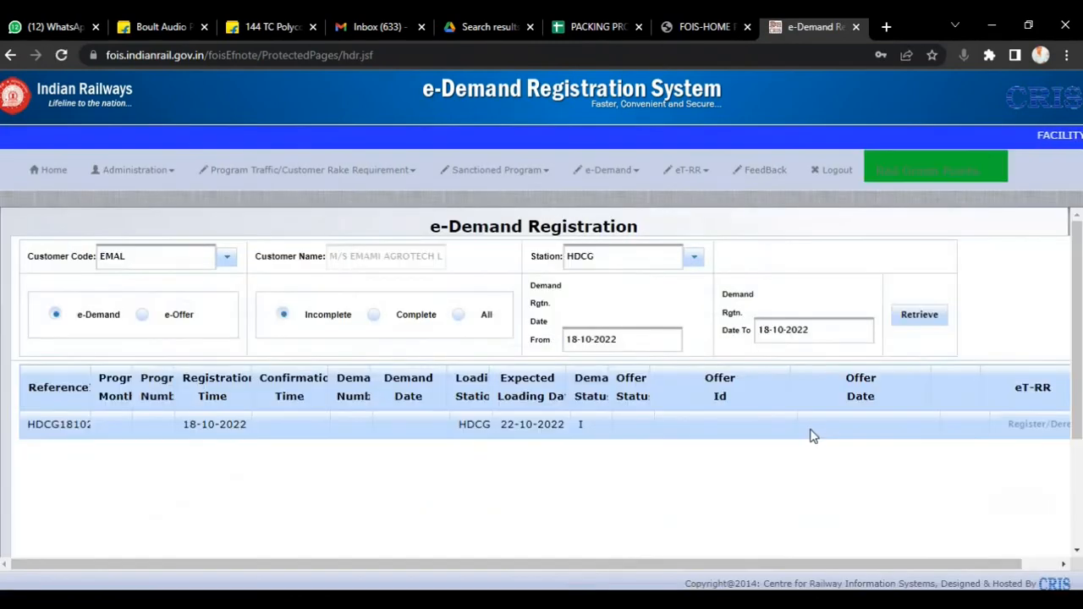
scroll(736, 414, down, 2)
click(672, 269)
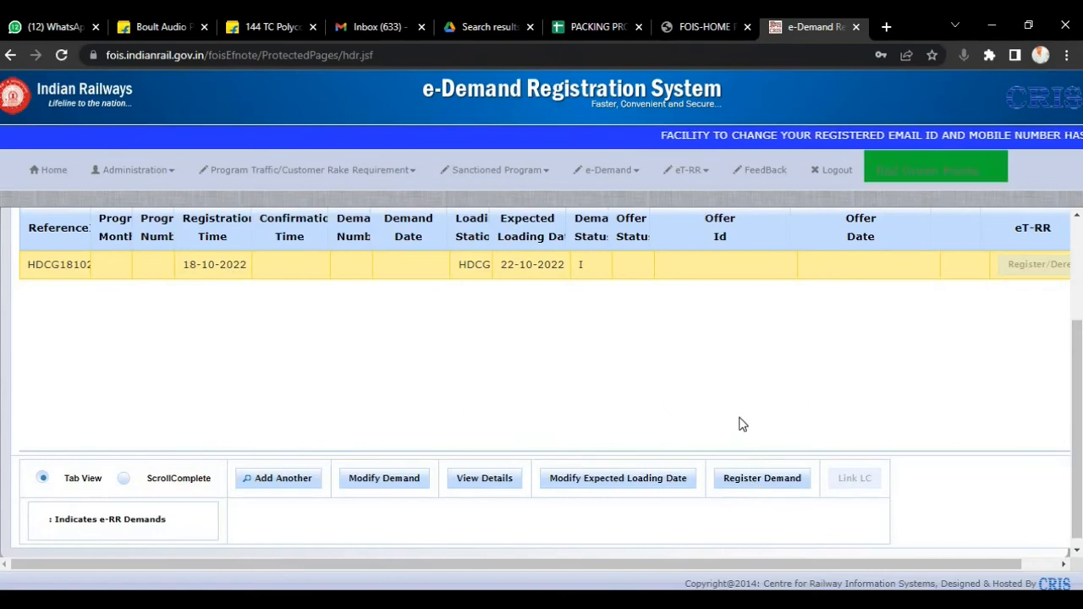
scroll(741, 424, down, 1)
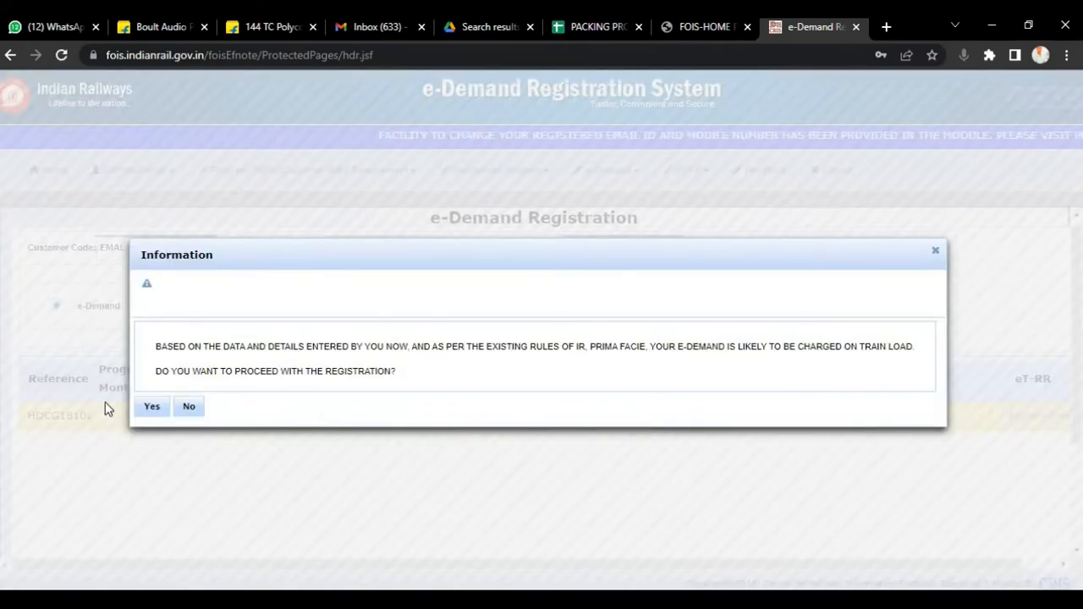
click(152, 408)
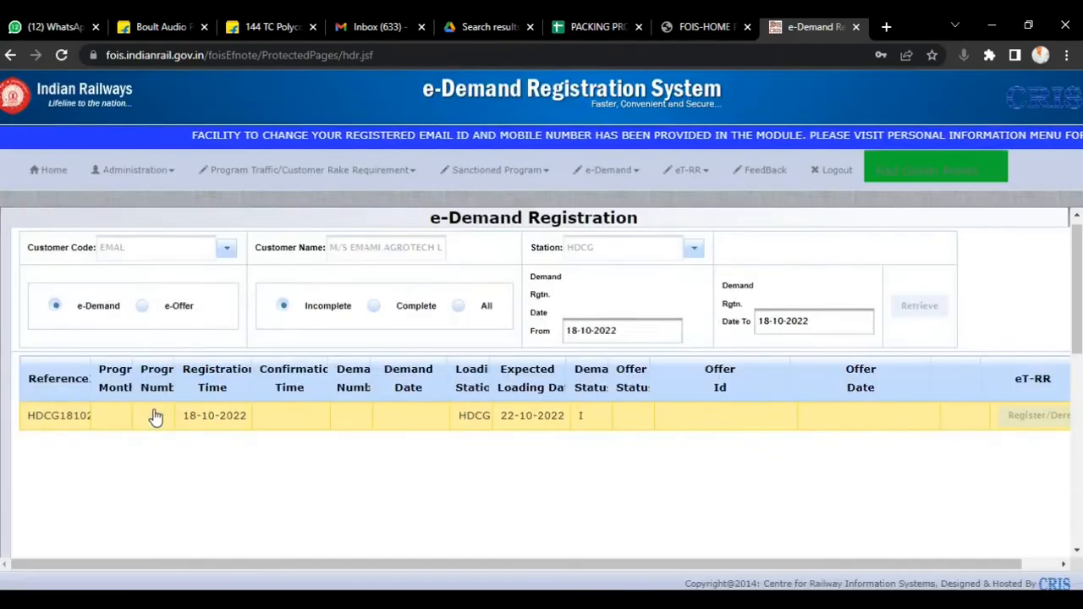
- Enter the generated OTP for the Lumpsum a/c payment and register the e-Demand
scroll(487, 447, down, 5)
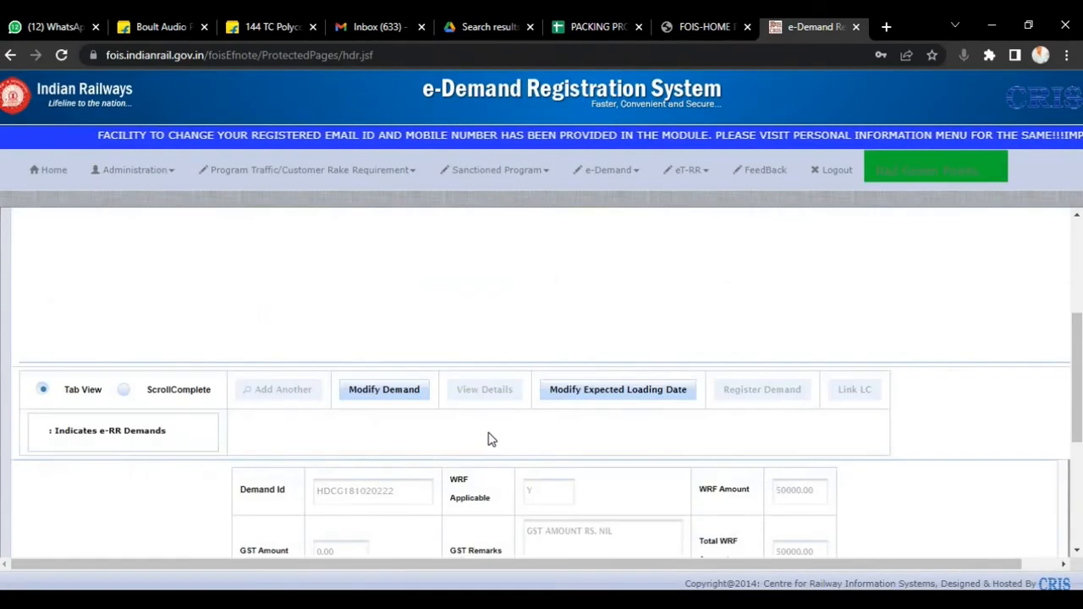
scroll(494, 436, down, 1)
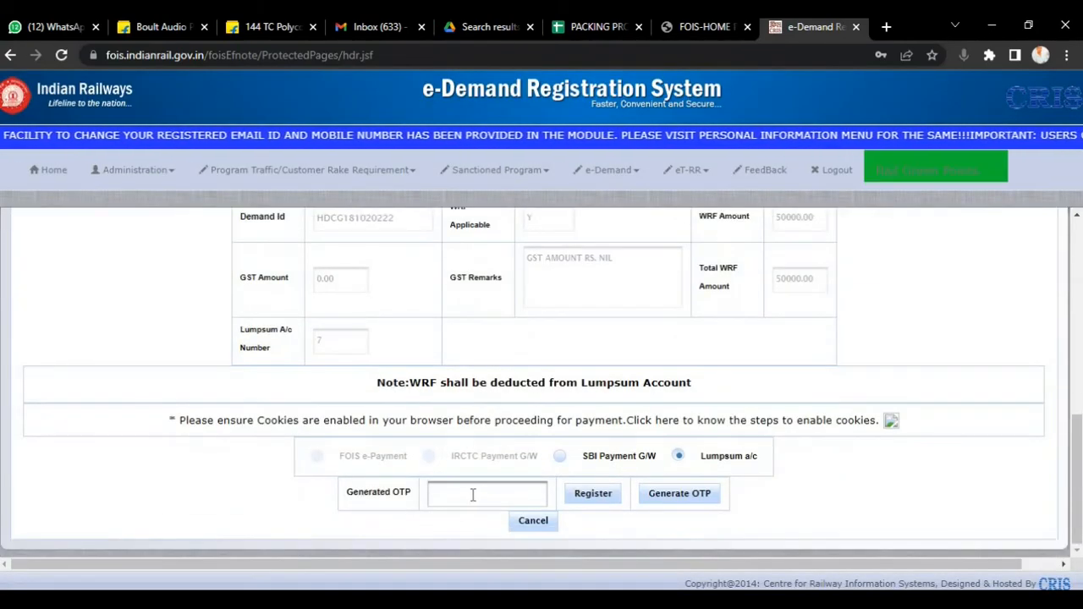
click(472, 495)
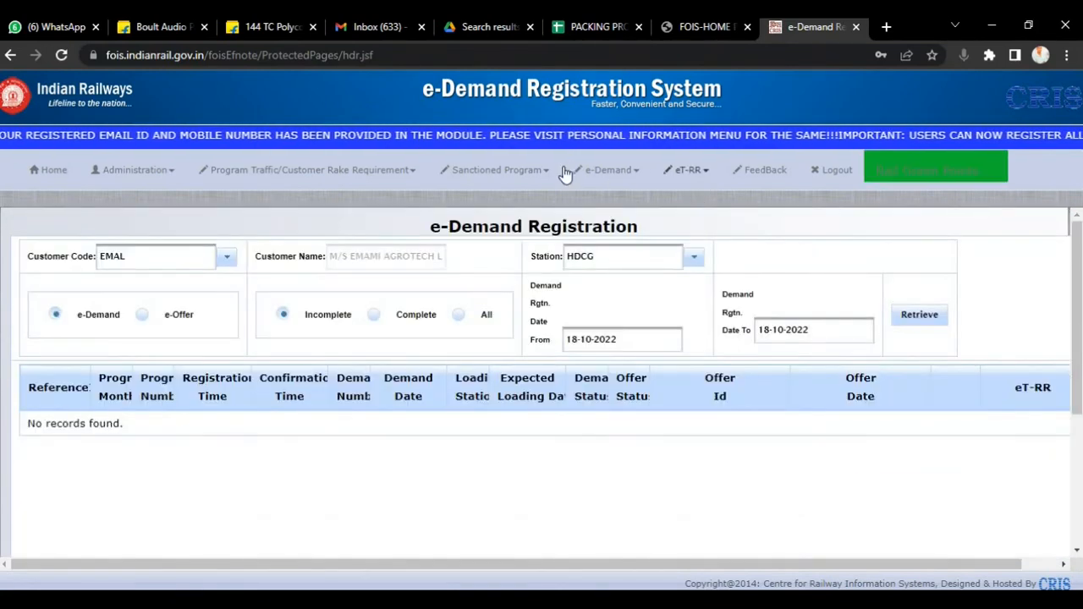
- Reopen the e-Demand Registration page and choose customer code EMAL for M/S Emami Agrotech Limited
click(597, 172)
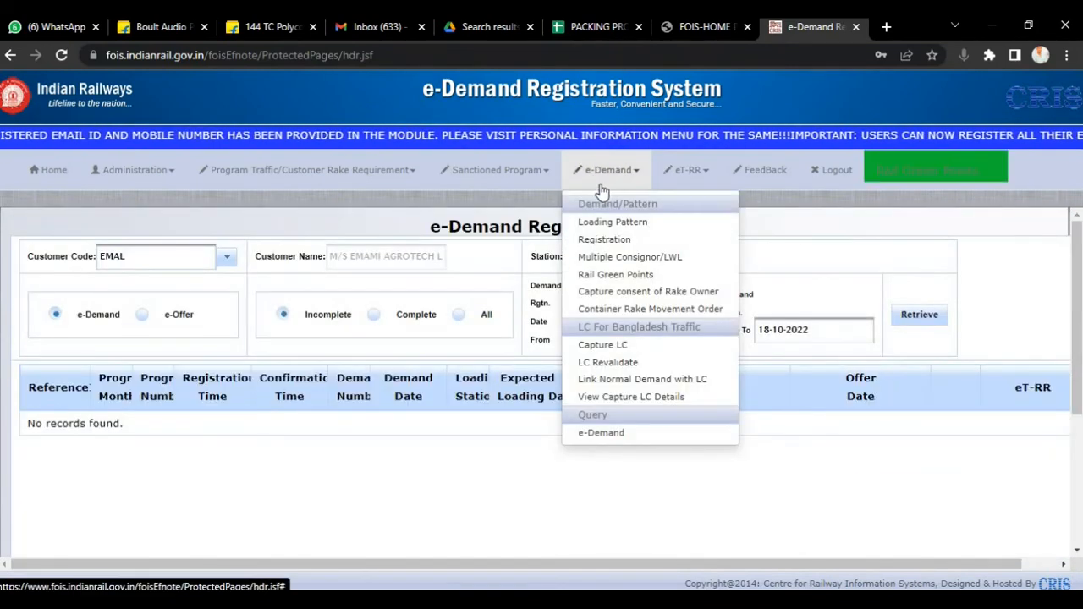
click(596, 240)
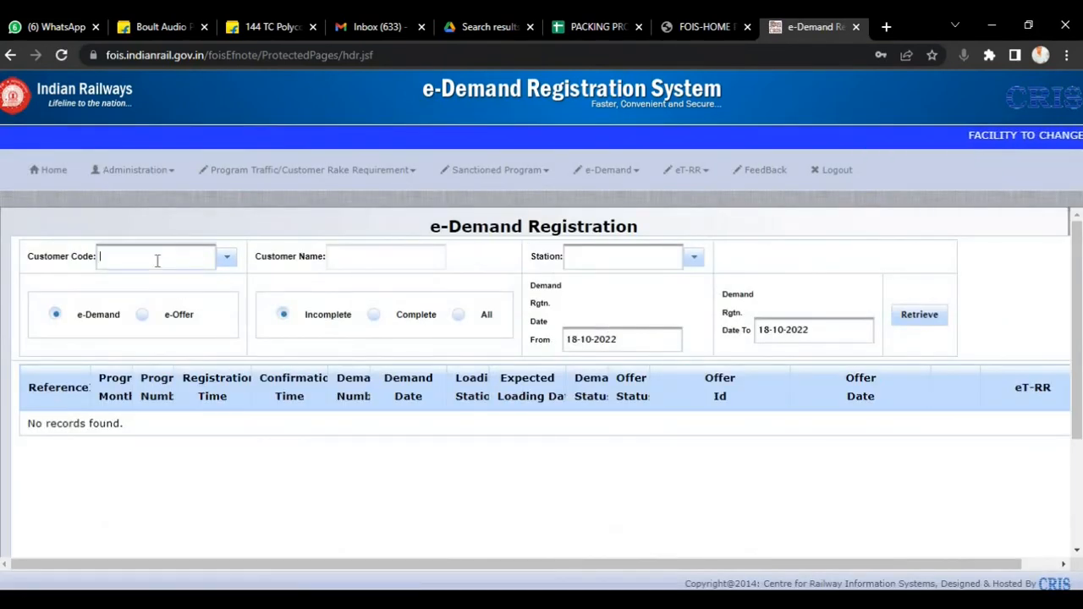
click(156, 261)
text(EMAL)
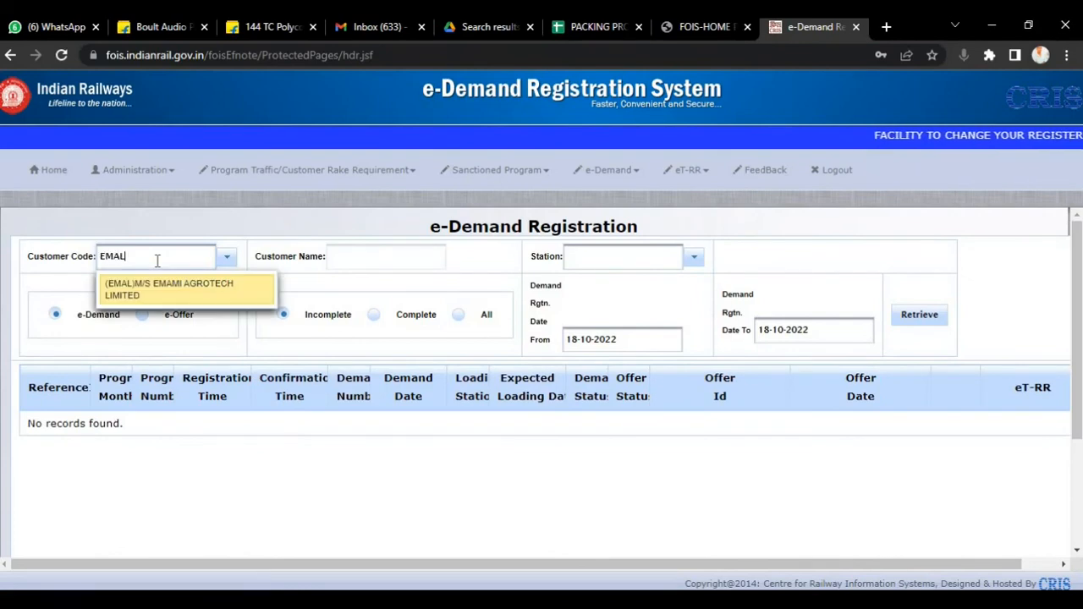
click(160, 285)
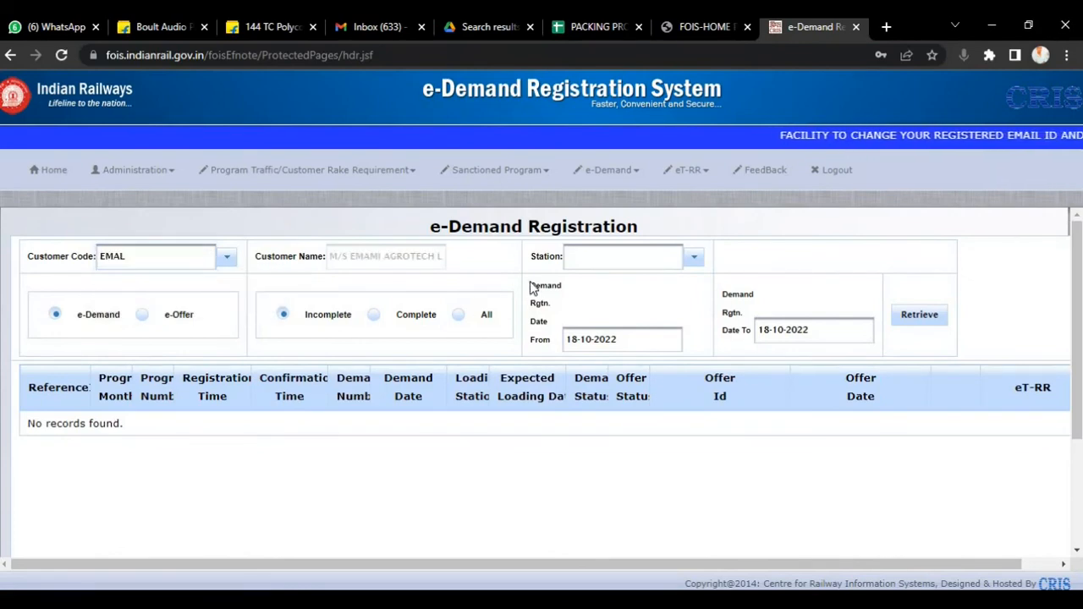
- Set the station to (HDCG) Haldia Dock Complex and General and retrieve the Complete e-Demands for 18-10-2022
click(608, 262)
text(Hd)
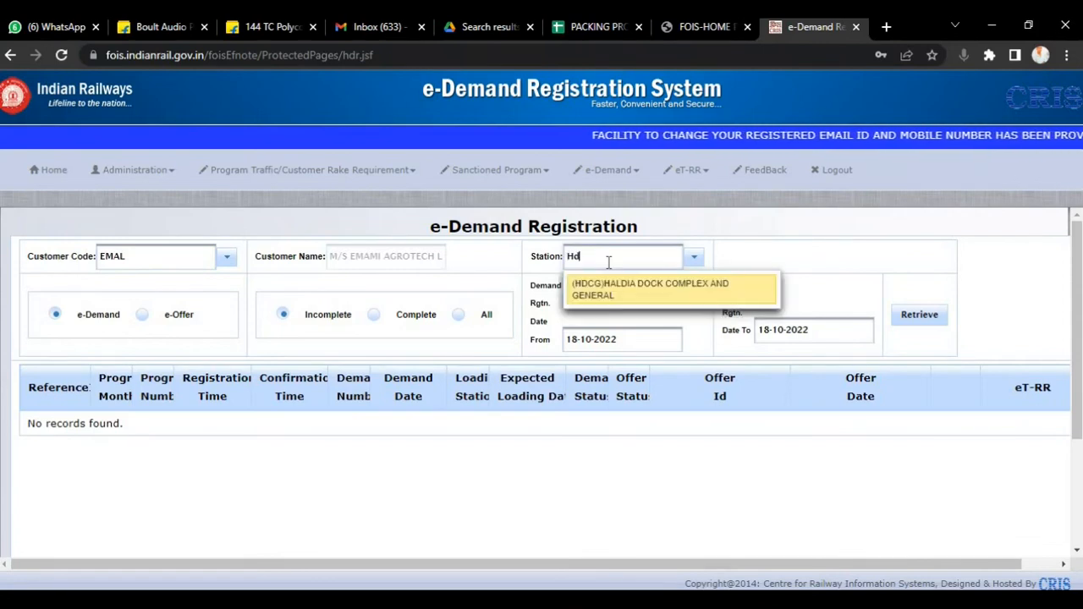
text(CG)
click(611, 292)
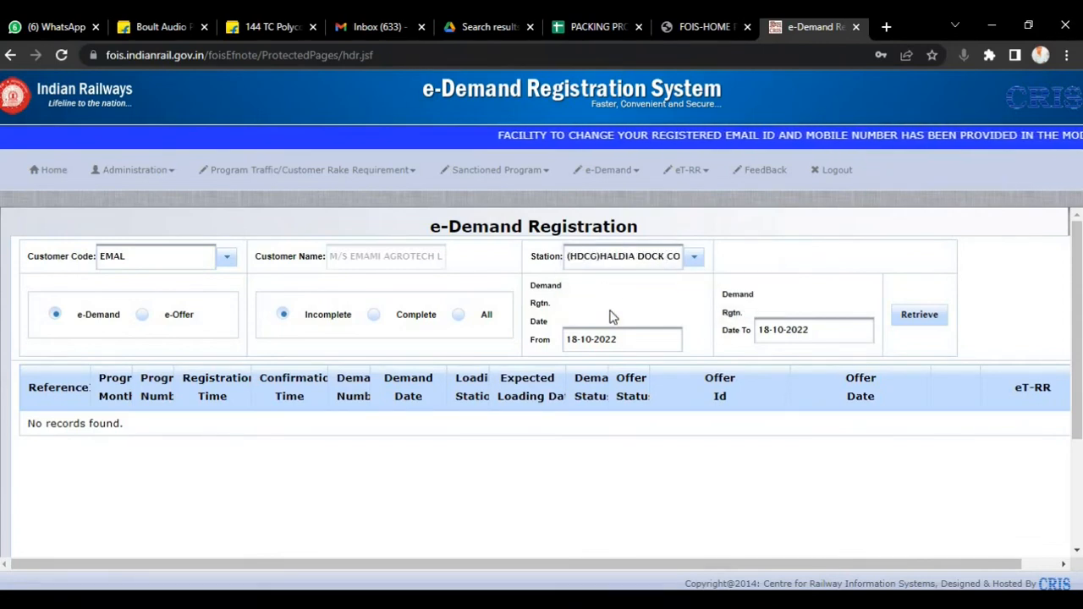
click(374, 315)
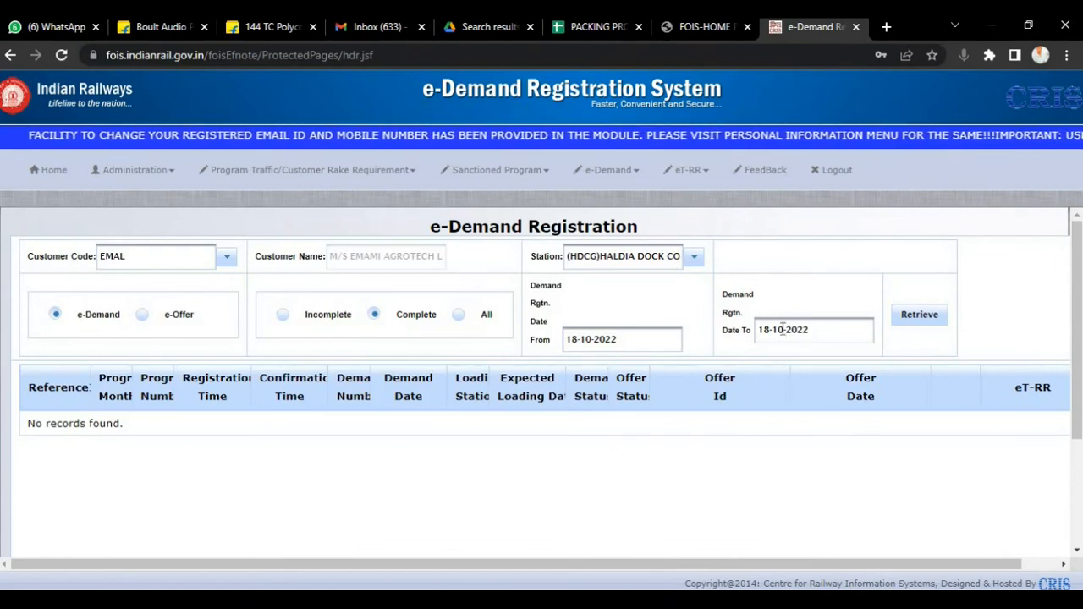
click(917, 315)
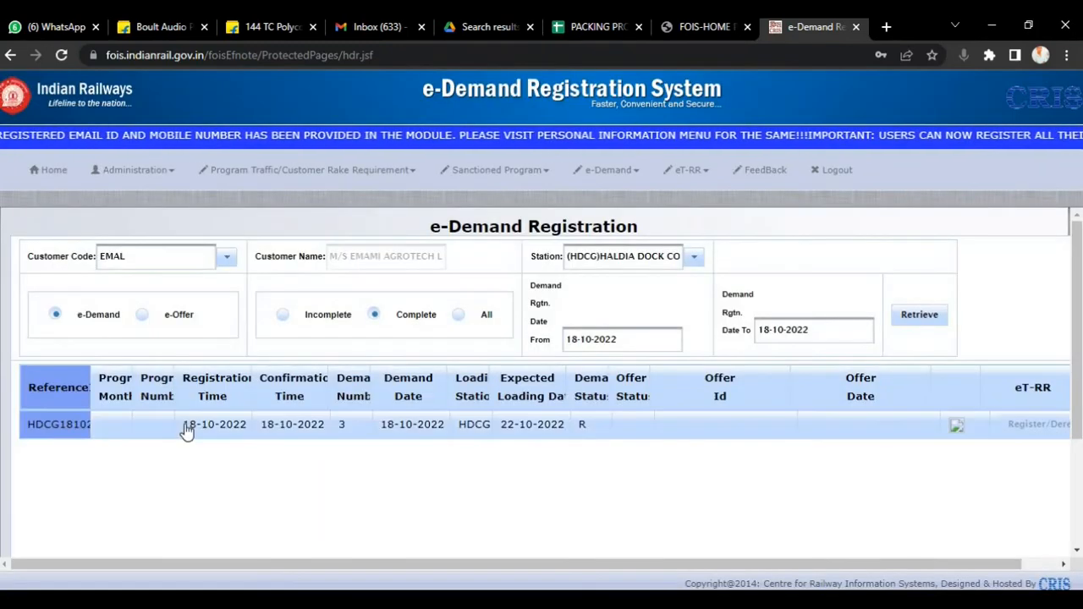
- Open the completed e-Demand's confirmation slip and examine its demand, payment, forwarding note and stock details
click(205, 430)
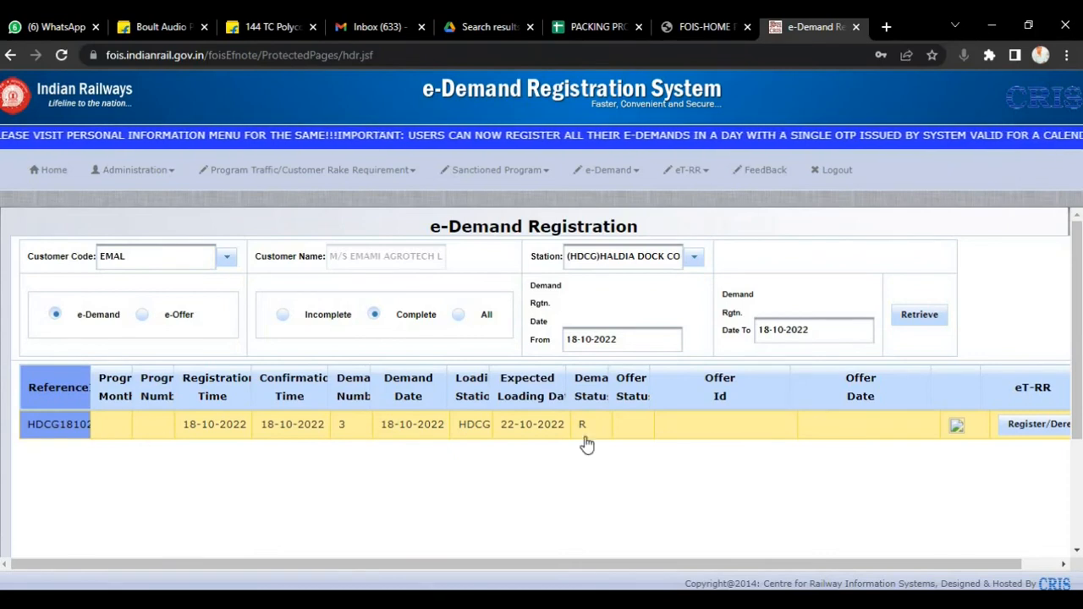
click(959, 425)
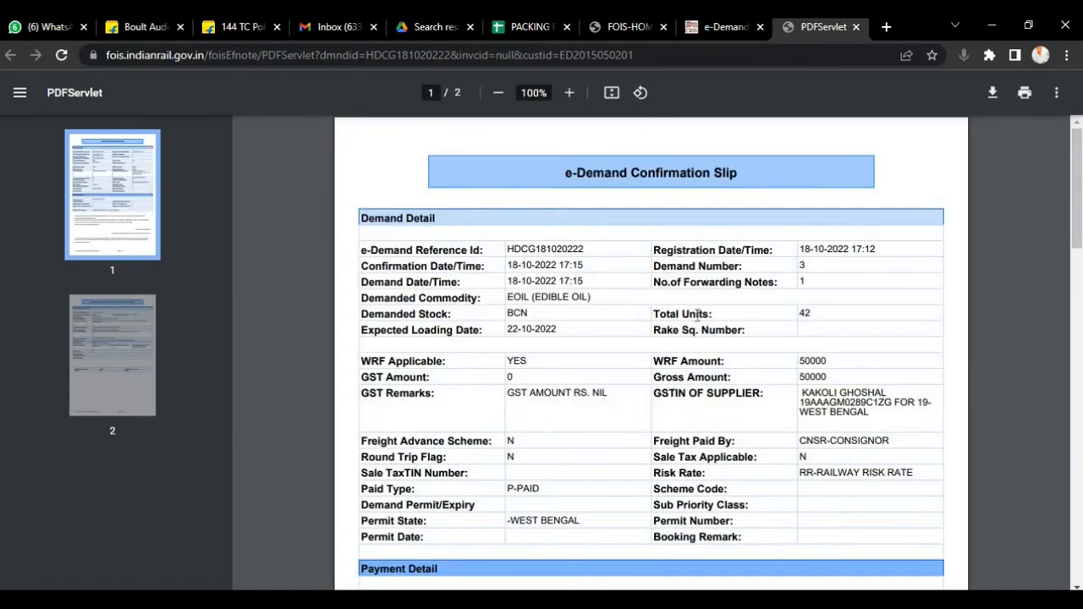
scroll(717, 322, down, 10)
scroll(717, 322, down, 10)
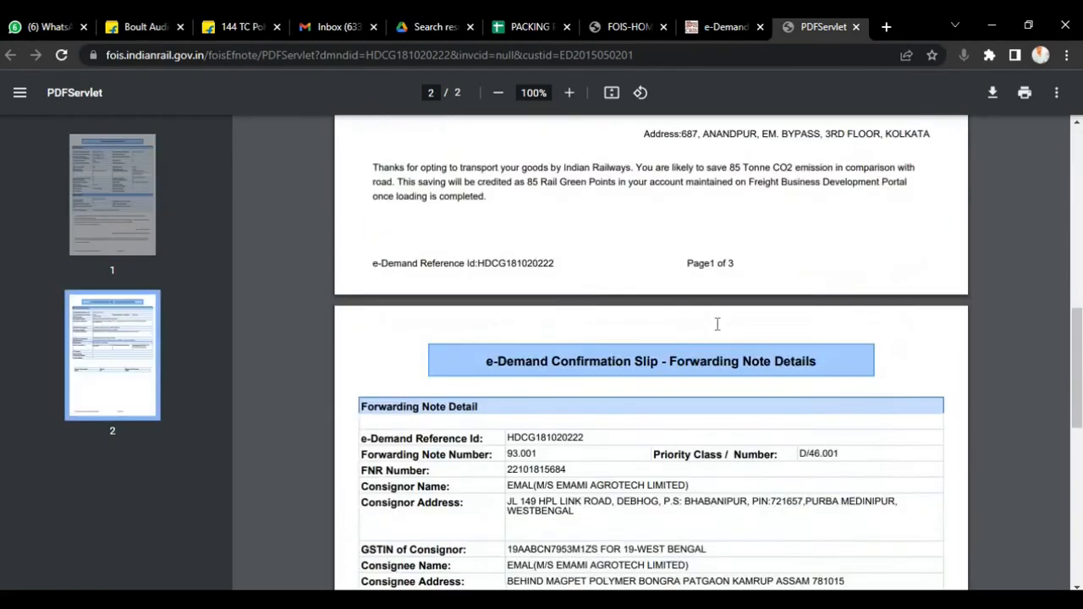
scroll(602, 362, down, 2)
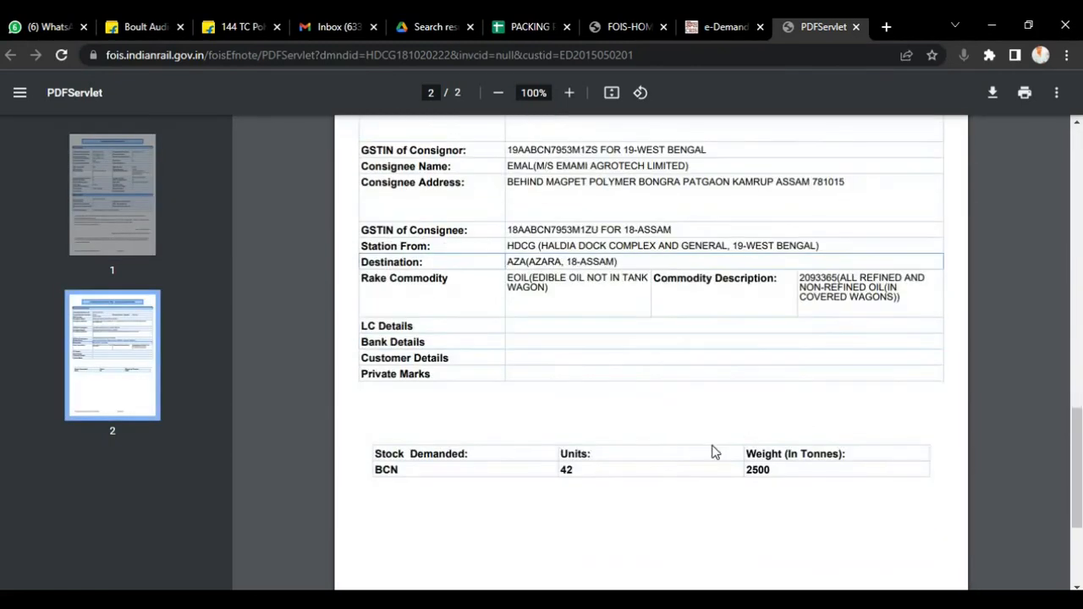
scroll(630, 468, down, 4)
drag(564, 306, 643, 317)
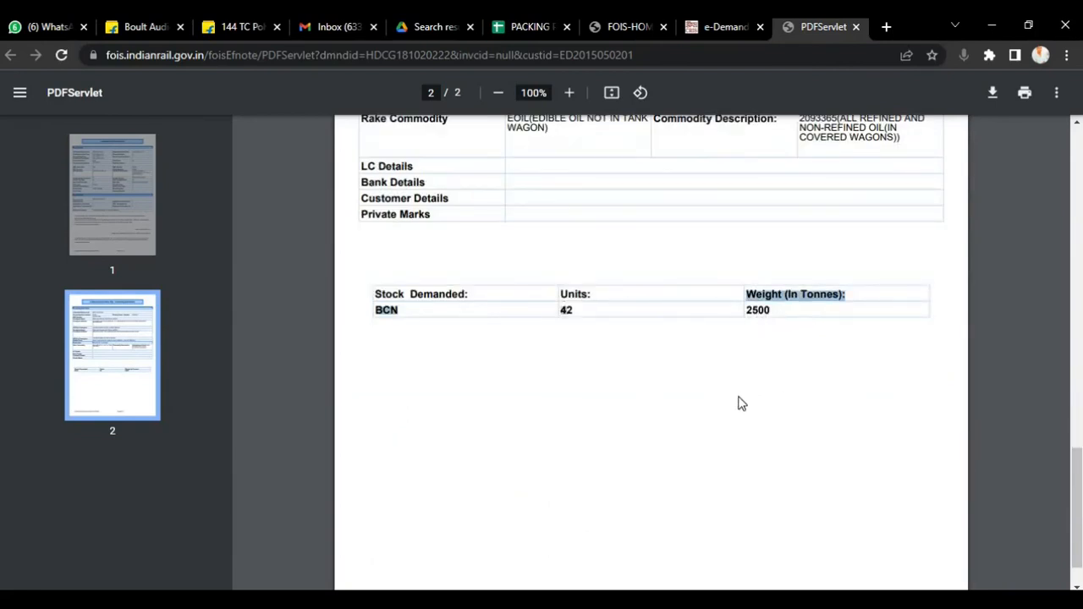
scroll(733, 410, down, 1)
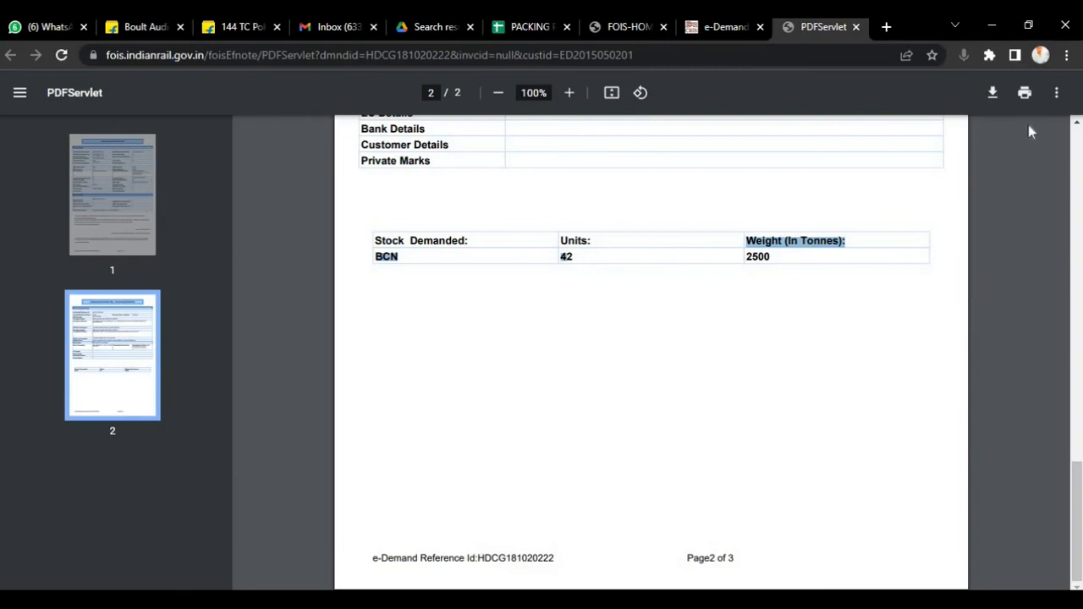
- Download the e-Demand confirmation slip to the Desktop as PDFServlet.pdf
click(994, 96)
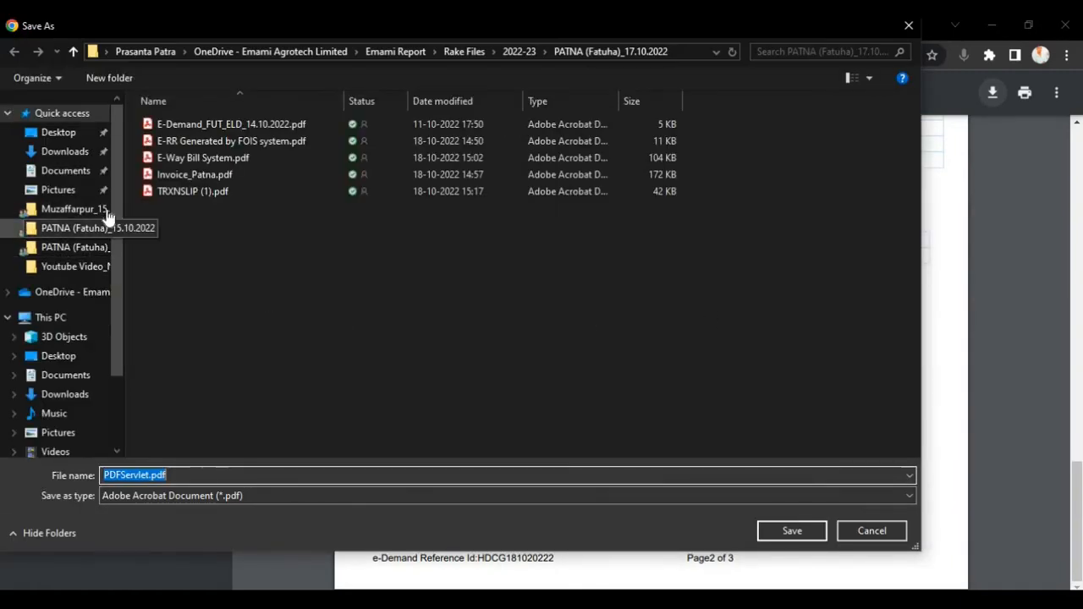
click(63, 132)
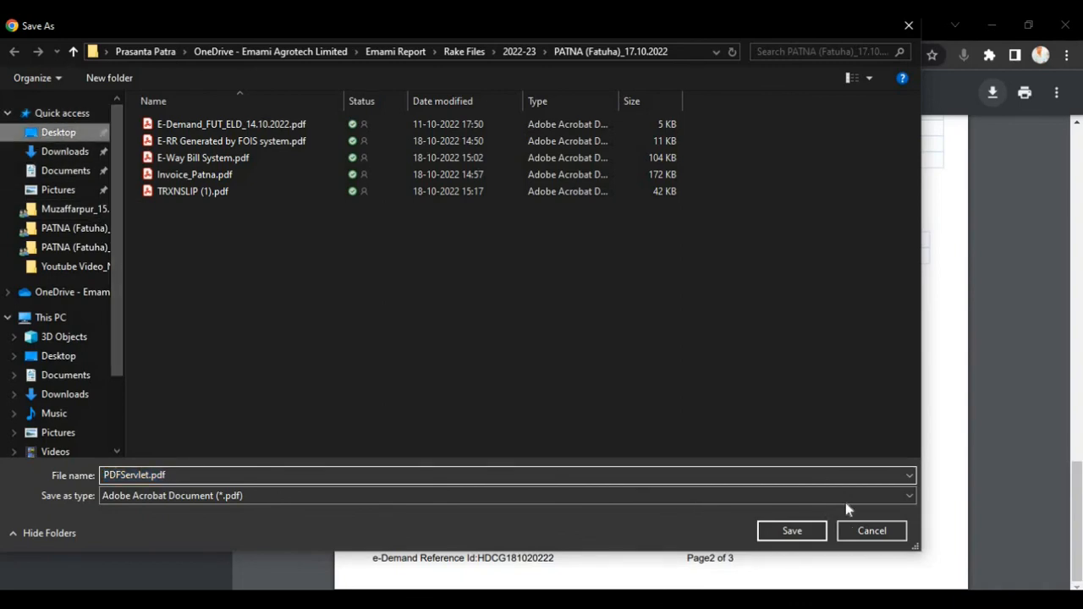
click(796, 530)
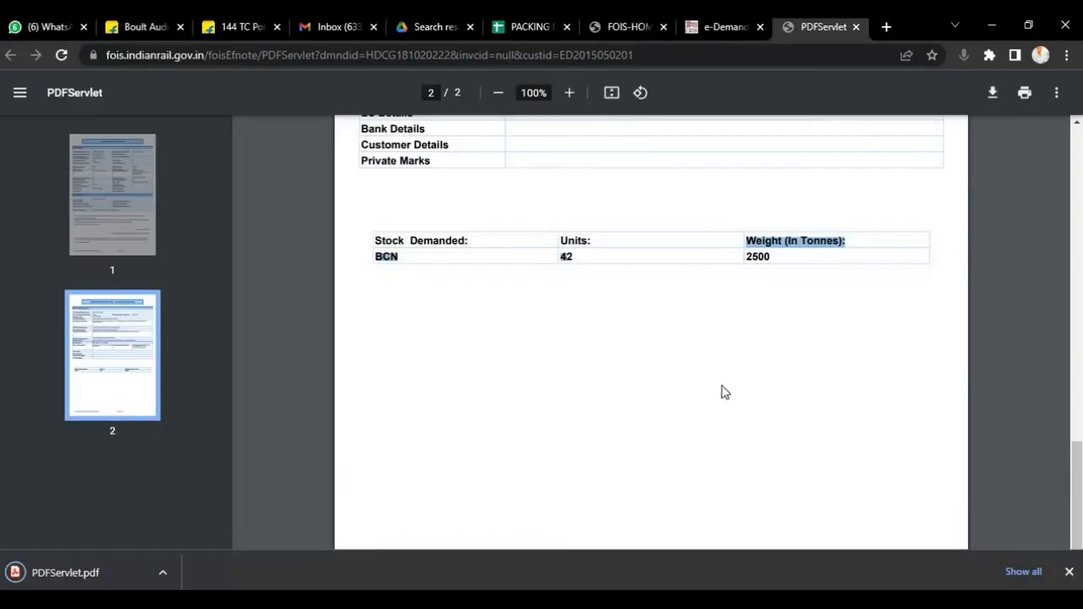
- Review both pages of the confirmation slip again, then return to the e-Demand Registration page
scroll(701, 402, up, 5)
scroll(700, 404, up, 10)
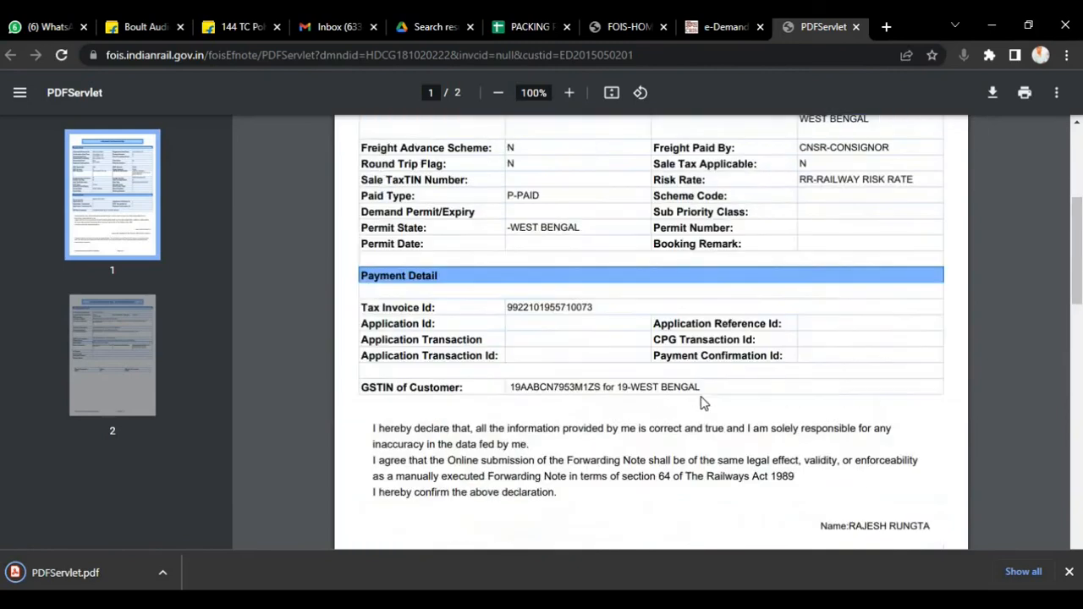
scroll(700, 403, down, 15)
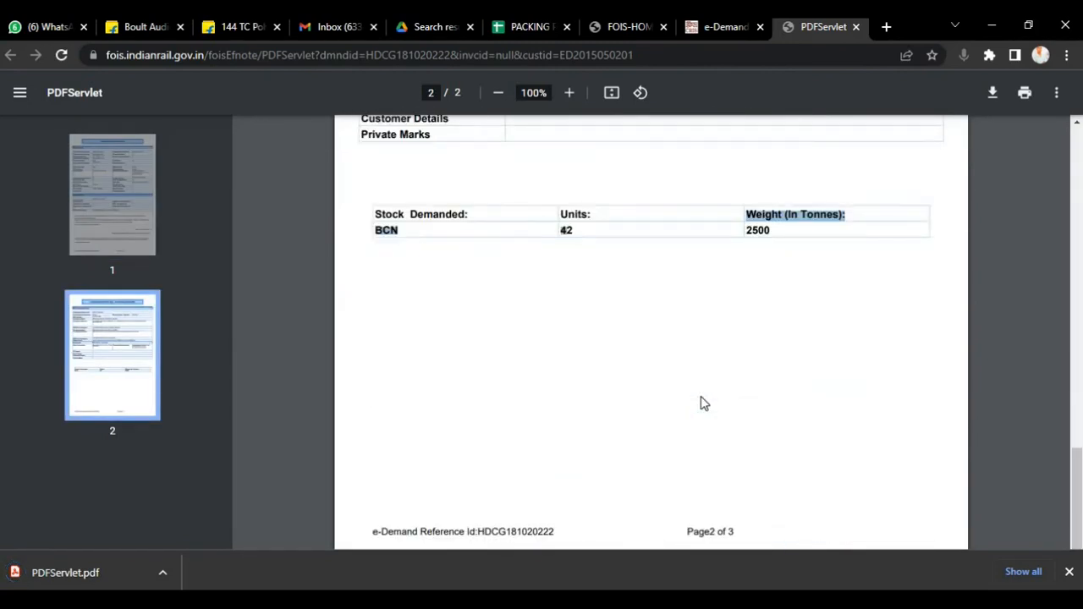
scroll(701, 403, up, 10)
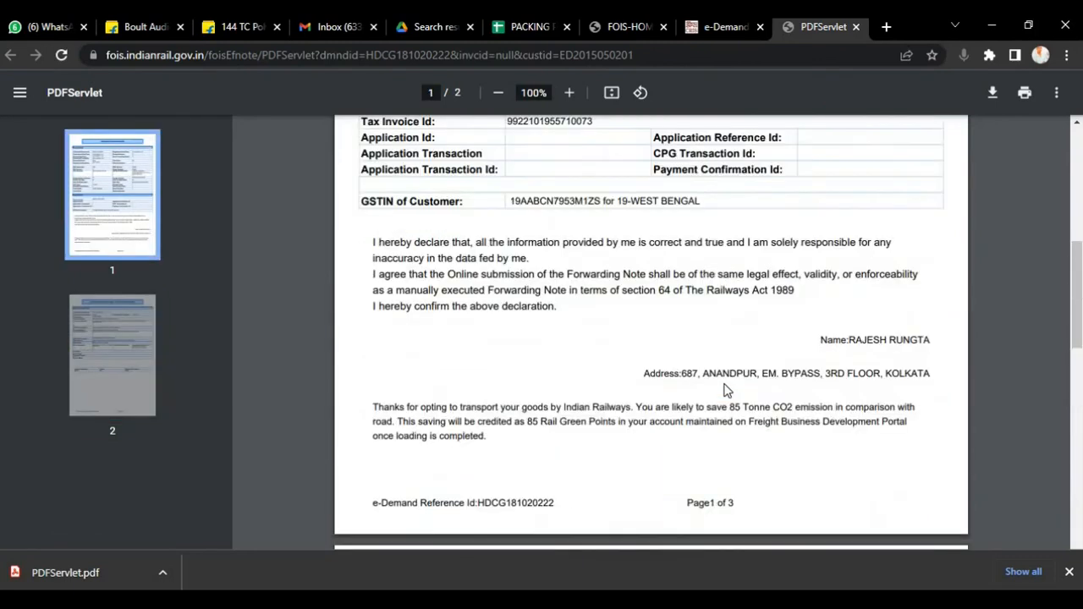
scroll(723, 390, up, 2)
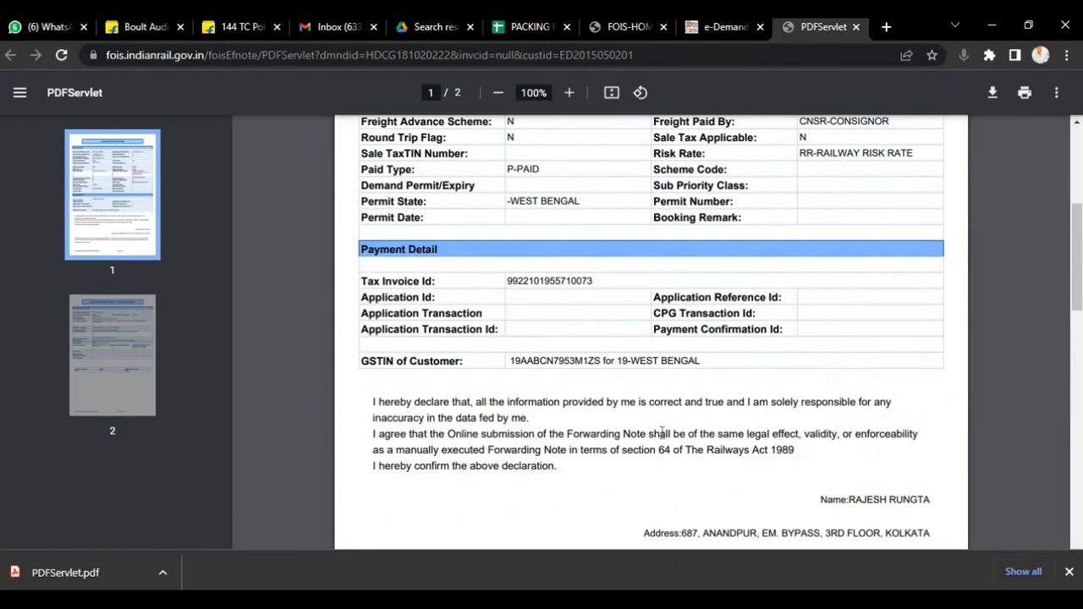
scroll(595, 433, down, 10)
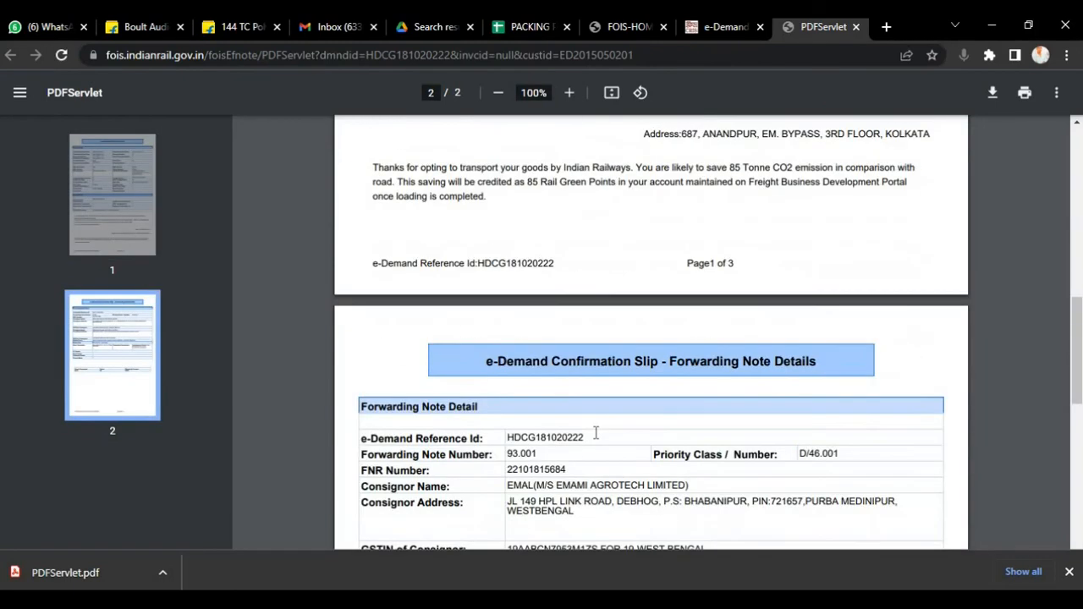
scroll(596, 433, down, 4)
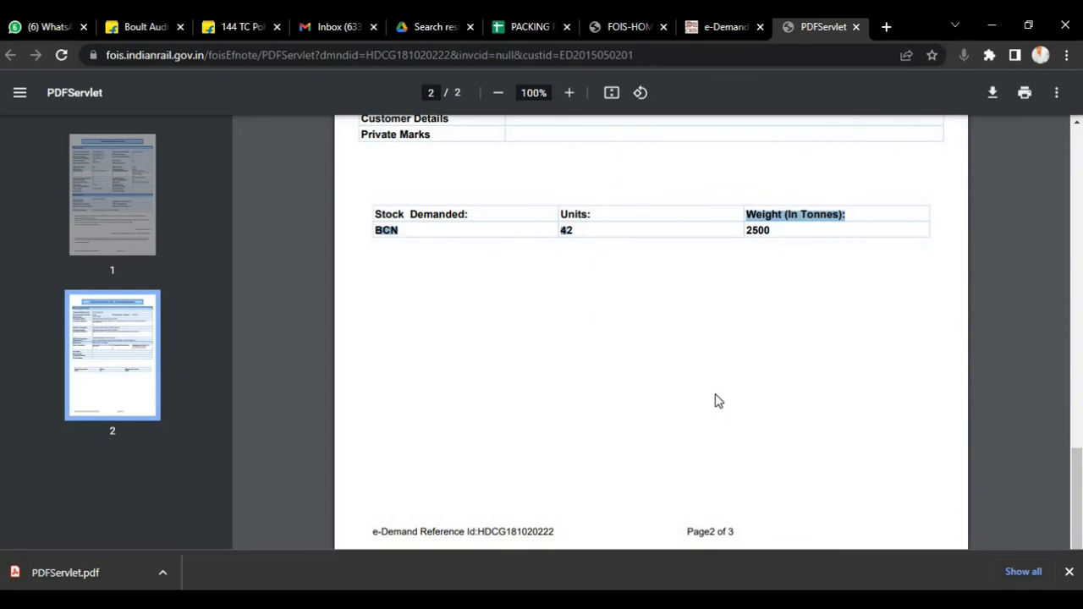
click(721, 28)
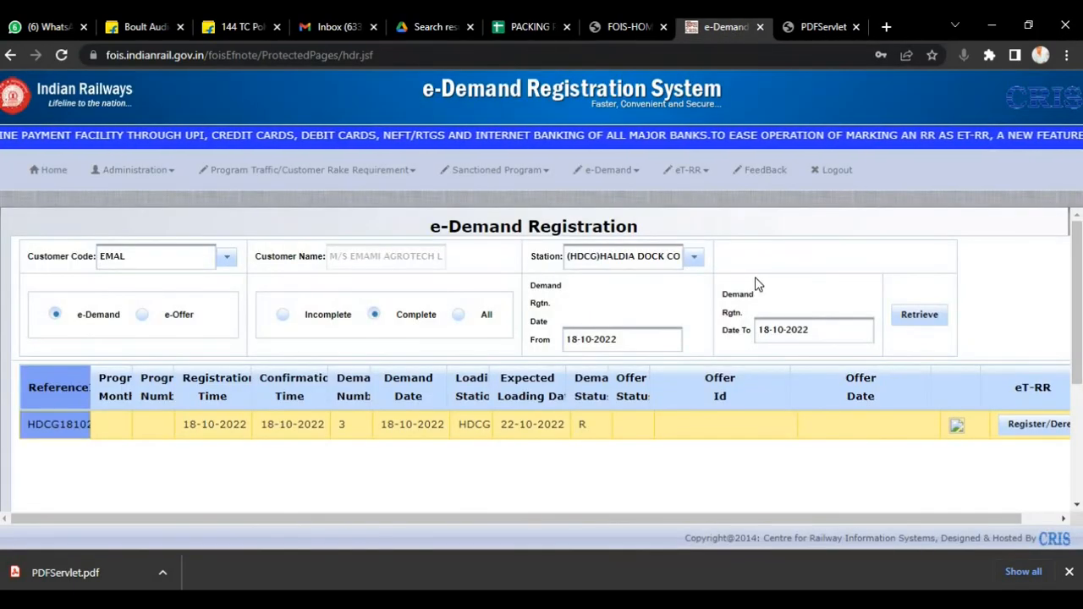